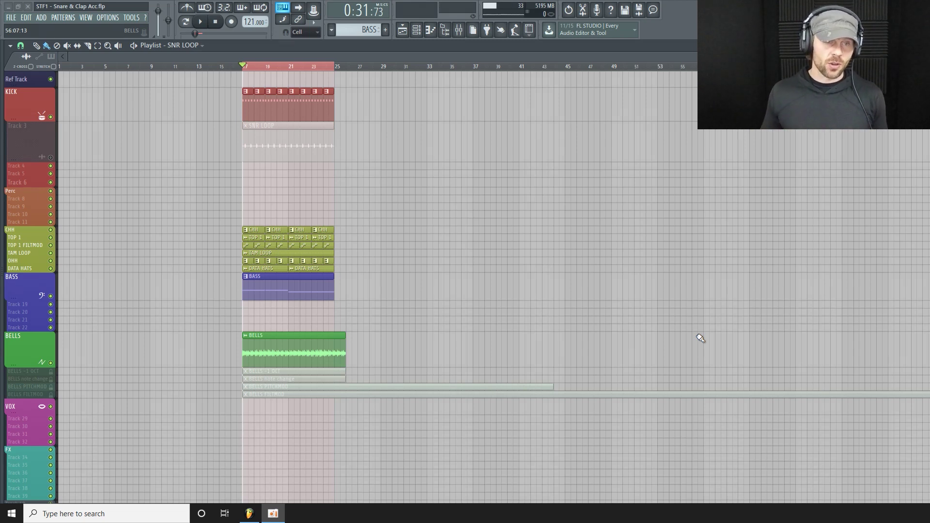
- Play the looped section with the snare track still muted, and stop playback
click(200, 21)
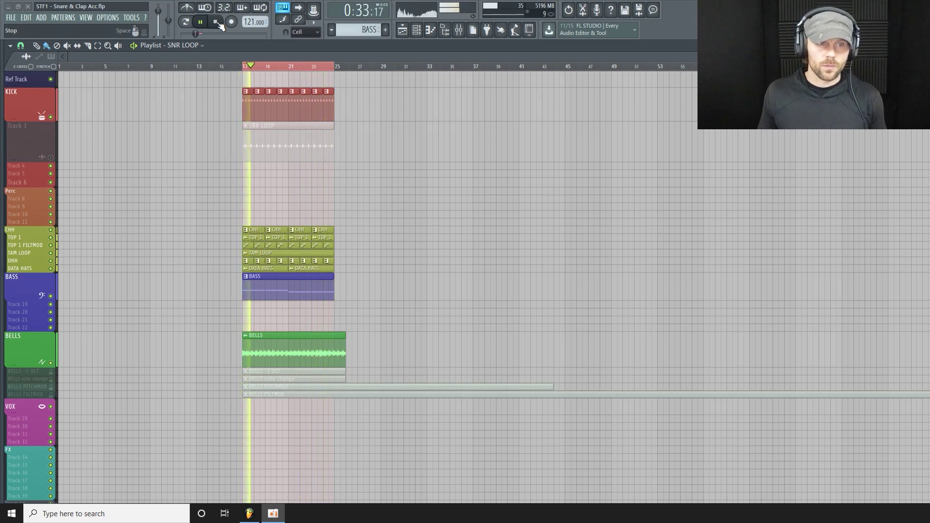
click(219, 24)
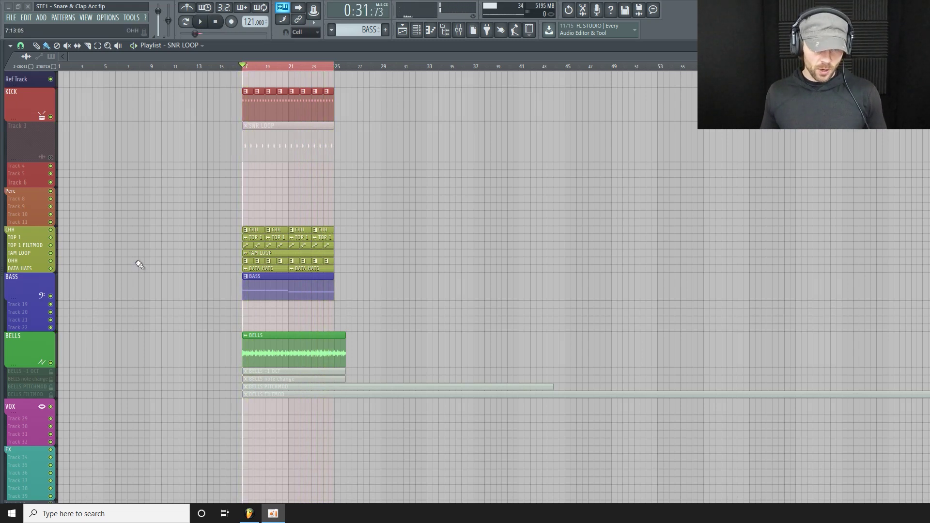
- Solo playlist Track 3 to hear the SNR LOOP clip alone, and bring all playlist tracks back in
drag(31, 156, 31, 166)
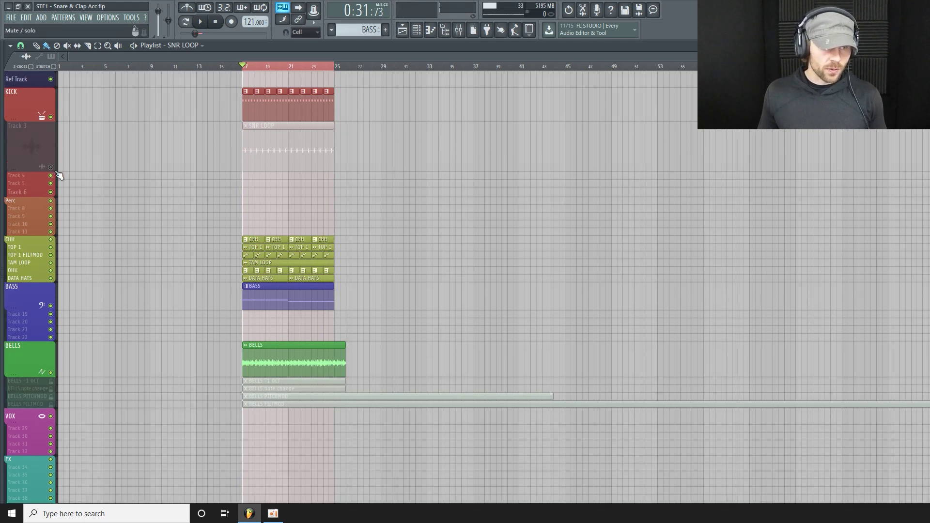
right_click(52, 168)
drag(14, 169, 13, 160)
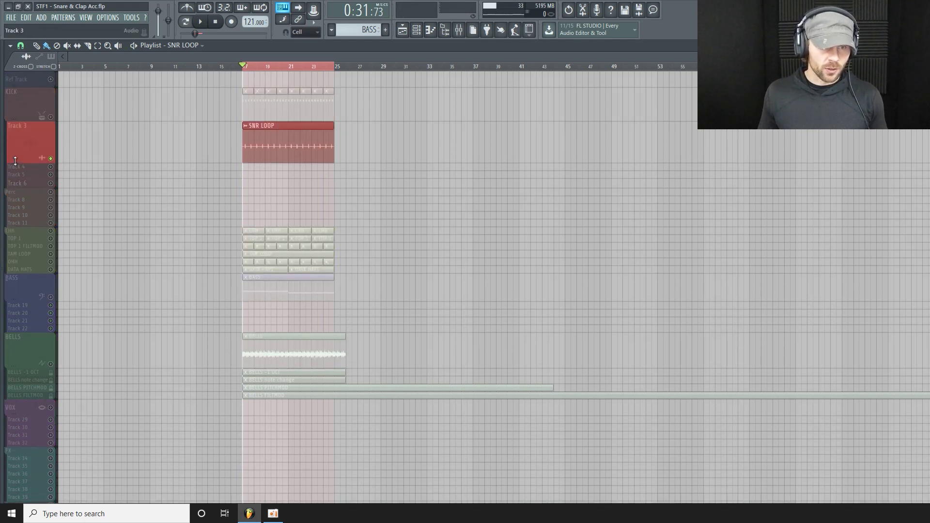
key(space)
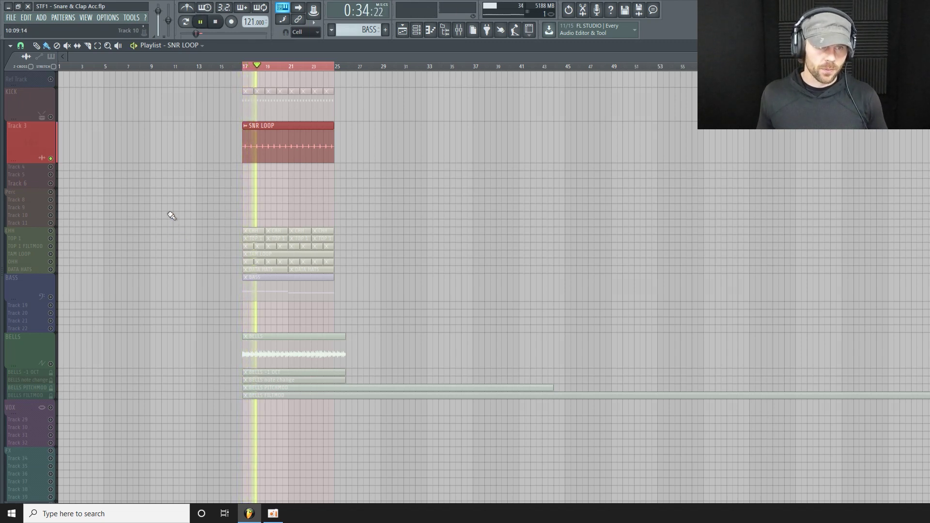
key(space)
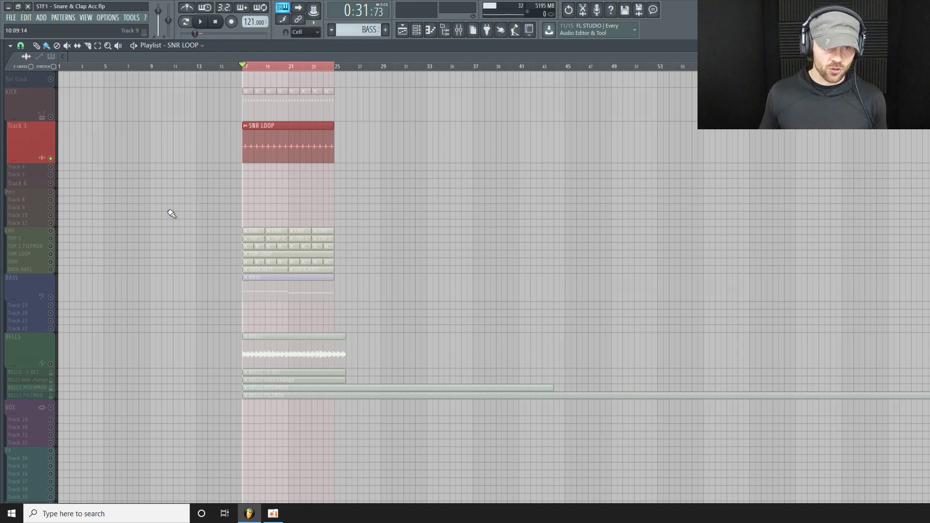
right_click(51, 158)
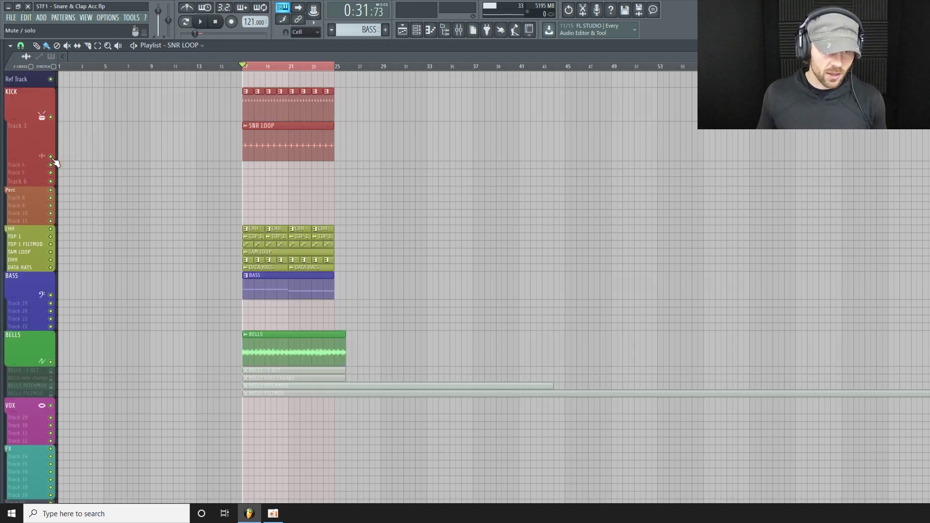
- Open the SNR LOOP channel settings and set its time-stretching mode to Stretch
click(431, 30)
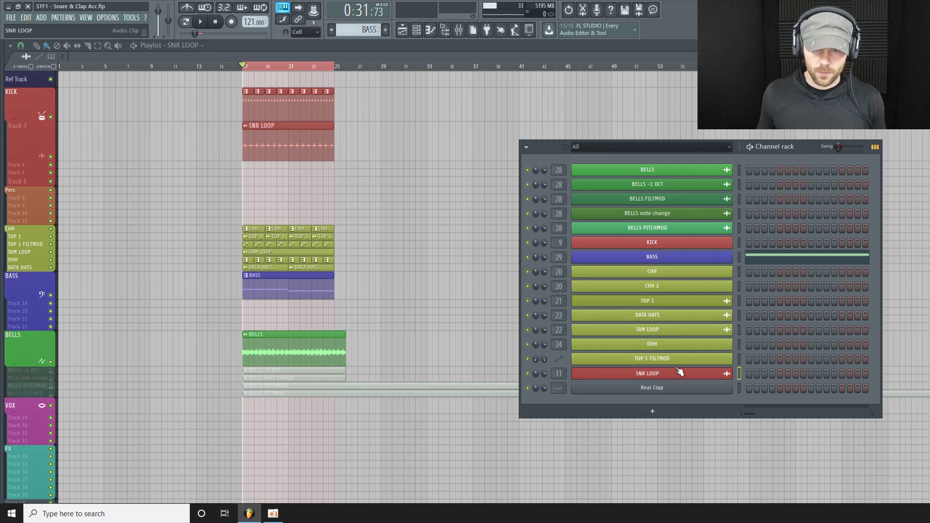
click(695, 374)
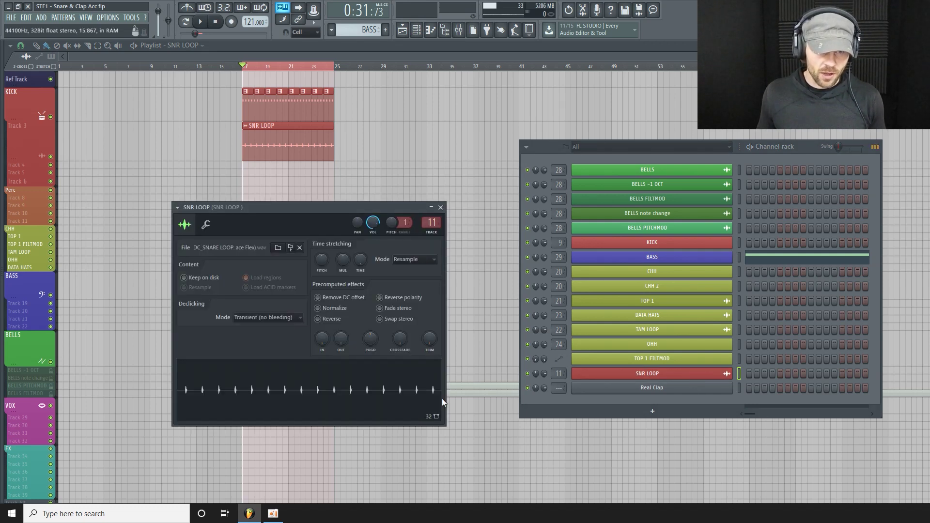
drag(324, 211, 297, 208)
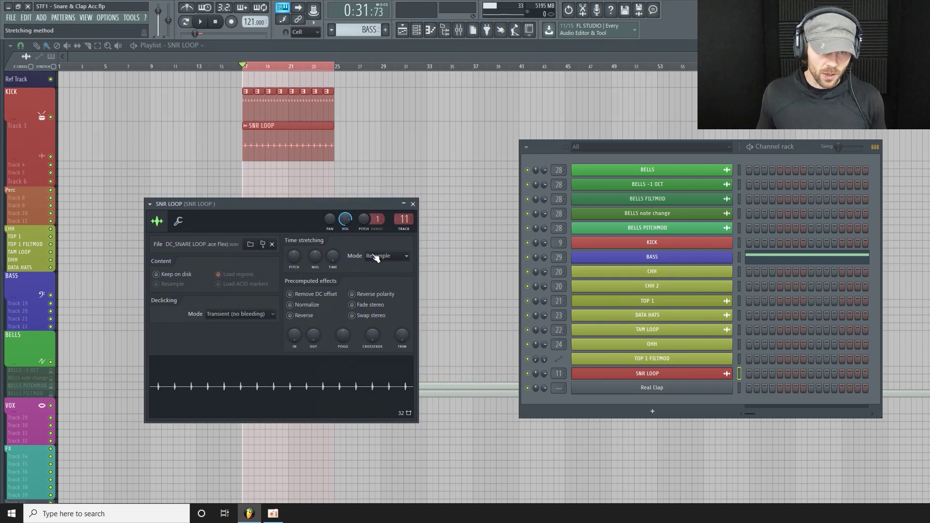
click(400, 259)
click(386, 286)
- Bring up the mixer and raise the SNR LOOP channel's pitch during playback
drag(310, 209, 301, 202)
key(space)
key(F9)
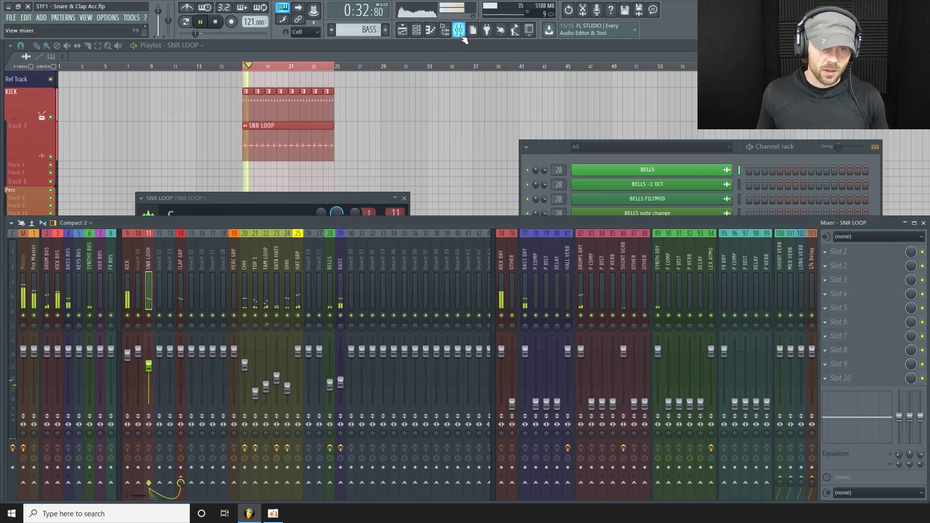
click(310, 200)
mouse_move(355, 215)
mouse_down()
mouse_move(355, 227)
mouse_move(355, 186)
mouse_move(356, 211)
mouse_up()
key(space)
click(218, 319)
drag(272, 200, 307, 171)
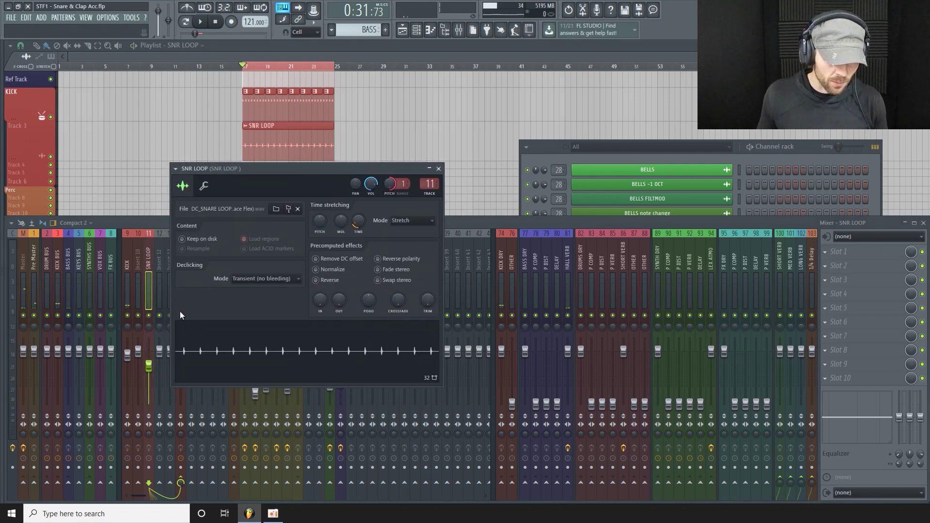
- Mute the BASS BUS, HAT GRP and SYNTHS BUS mixer tracks and start playback
click(102, 301)
click(68, 316)
click(298, 315)
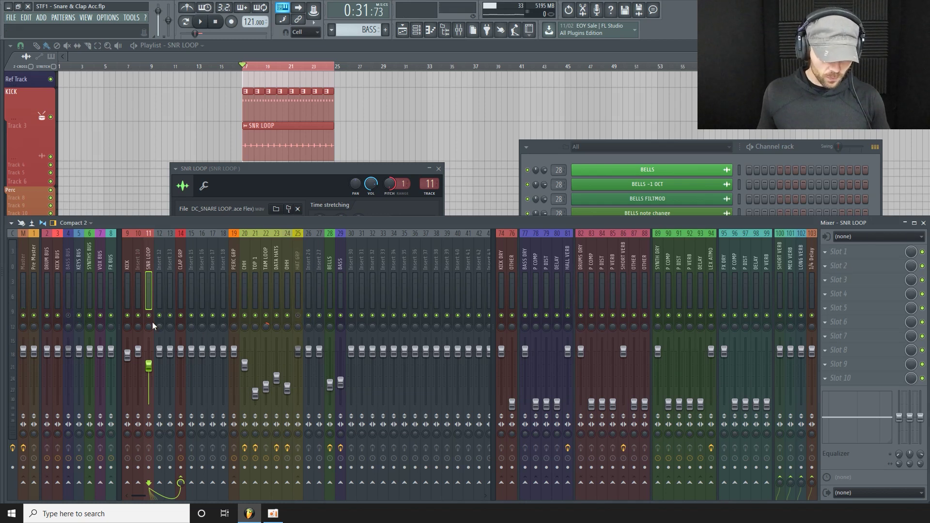
click(89, 315)
key(space)
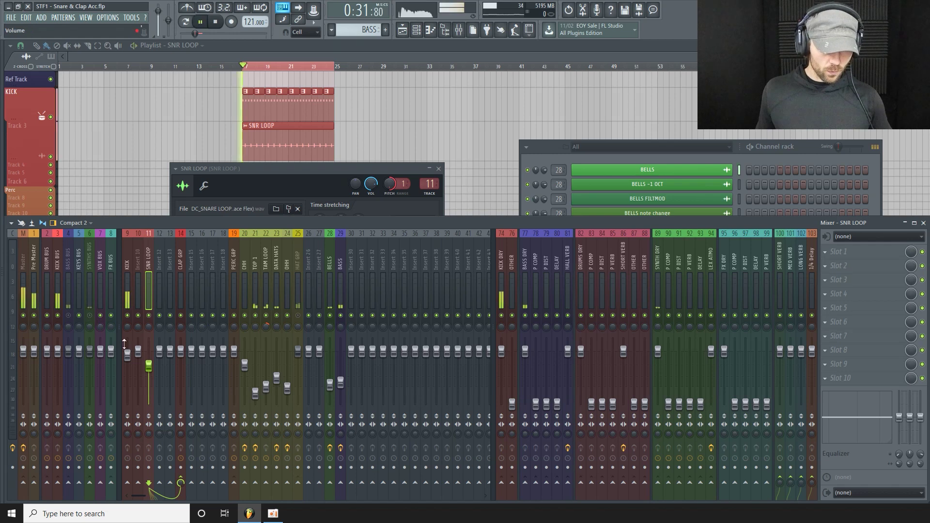
- Compare the SNR LOOP channel at its default pitch and raised slightly, keep the raised pitch, and close its settings
drag(303, 170, 327, 149)
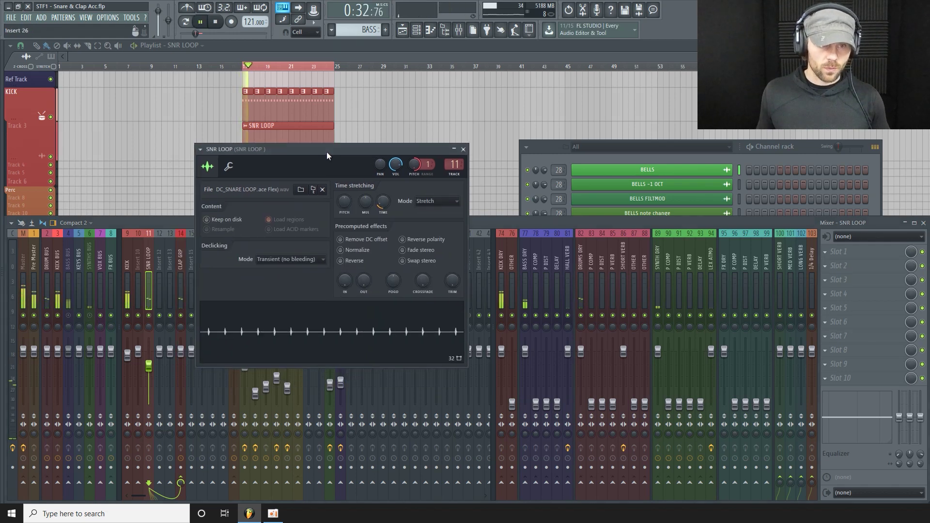
drag(416, 162, 417, 165)
alt+click(416, 161)
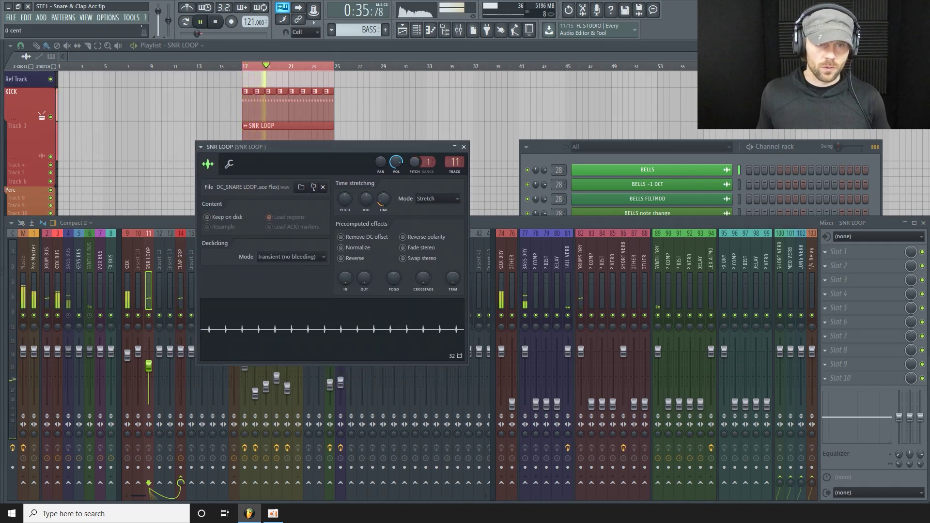
mouse_move(416, 162)
mouse_down()
mouse_move(411, 173)
mouse_move(411, 155)
mouse_up()
key(space)
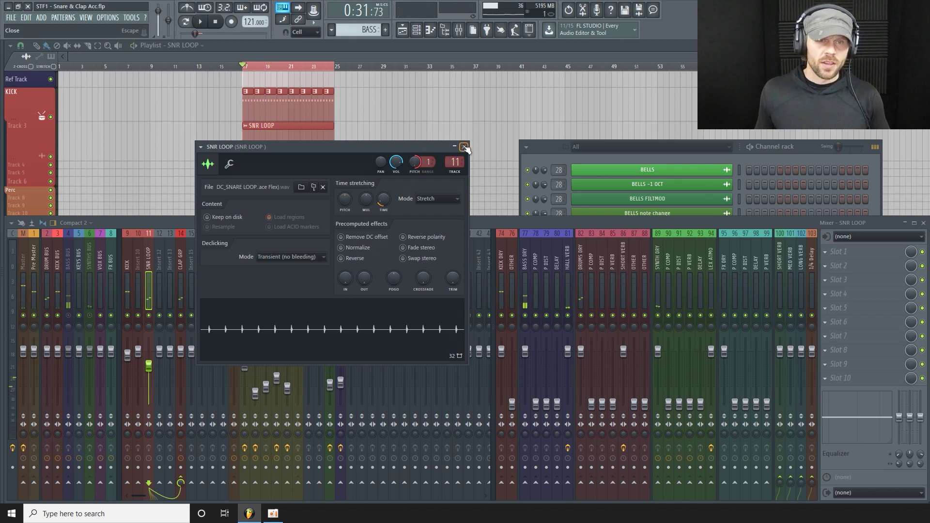
click(463, 146)
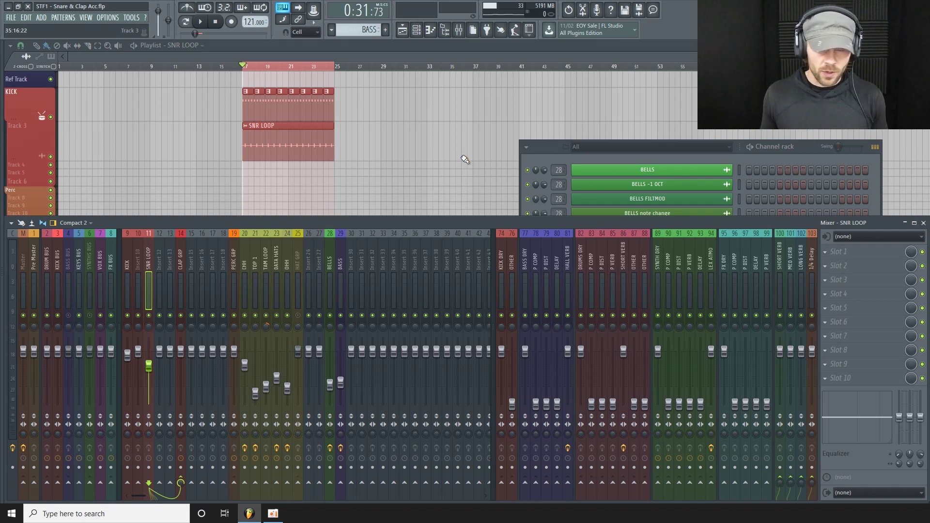
- Restore the muted mixer tracks and lower the SNR LOOP fader to -9.5 dB while listening to the full mix
click(149, 372)
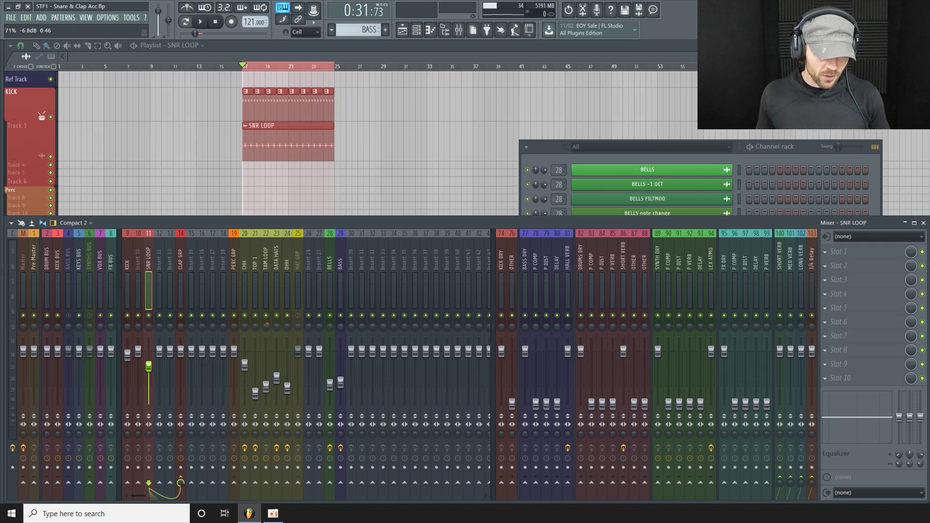
key(space)
key(space)
right_click(91, 315)
right_click(91, 316)
key(space)
drag(149, 369, 149, 372)
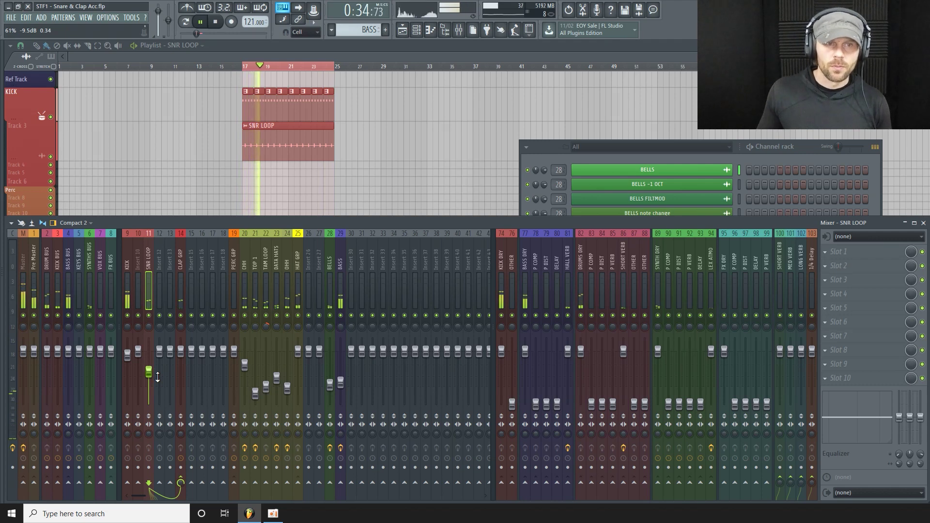
key(space)
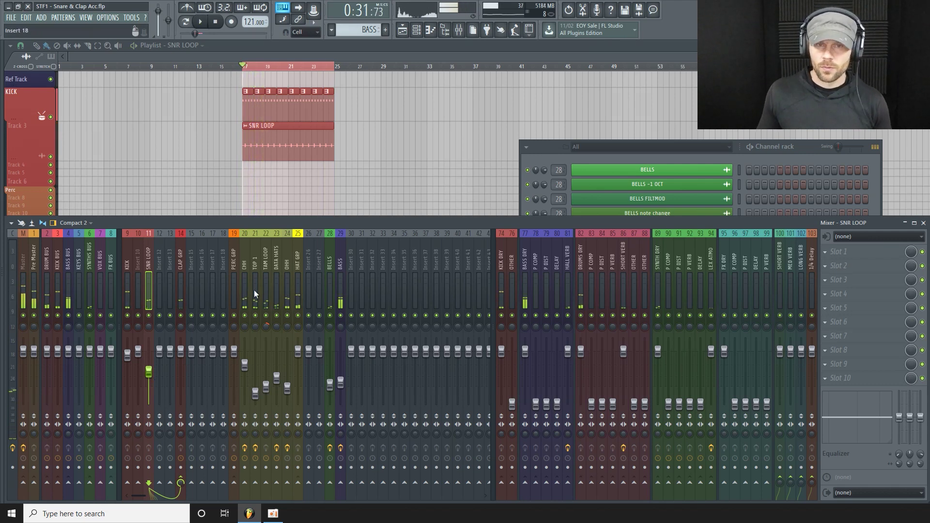
- Clear the open windows, label the snare's playlist track SNR LOOP with a reduced height, and make Track 4 taller
key(F12)
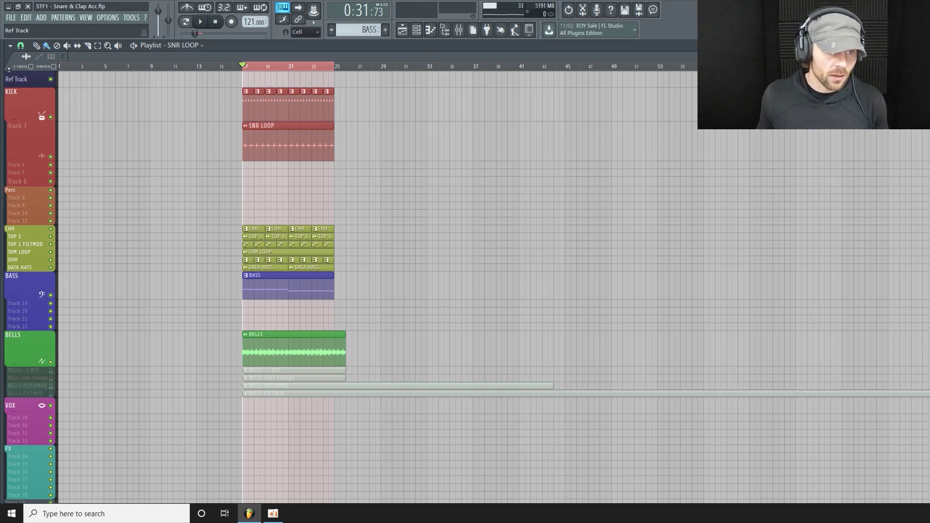
drag(16, 155, 16, 142)
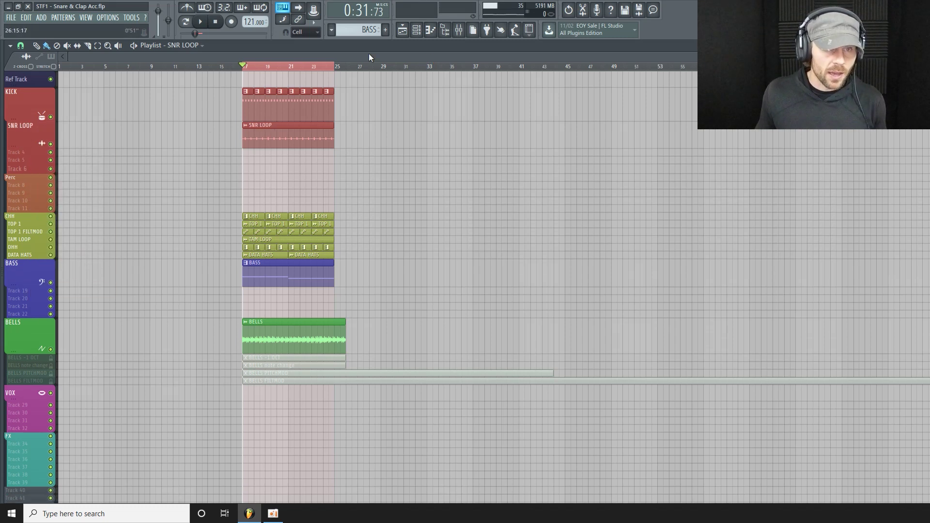
click(458, 30)
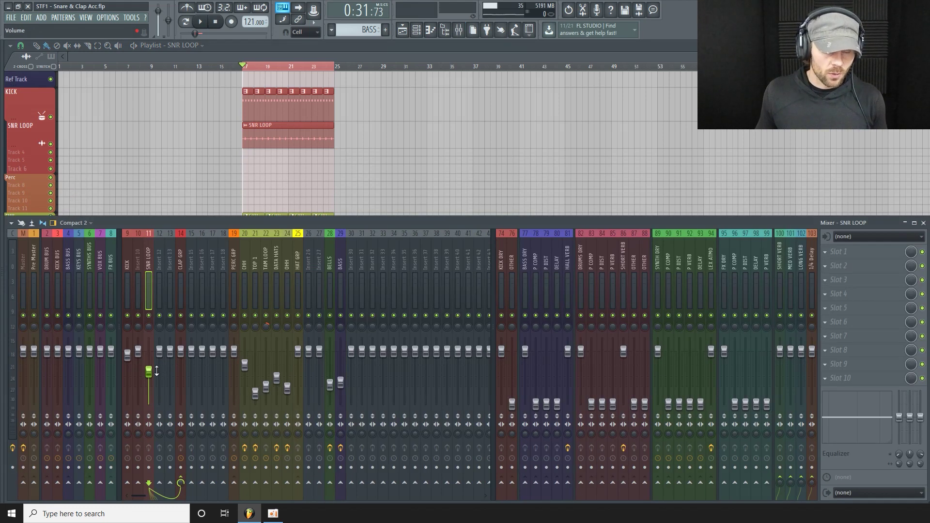
key(F9)
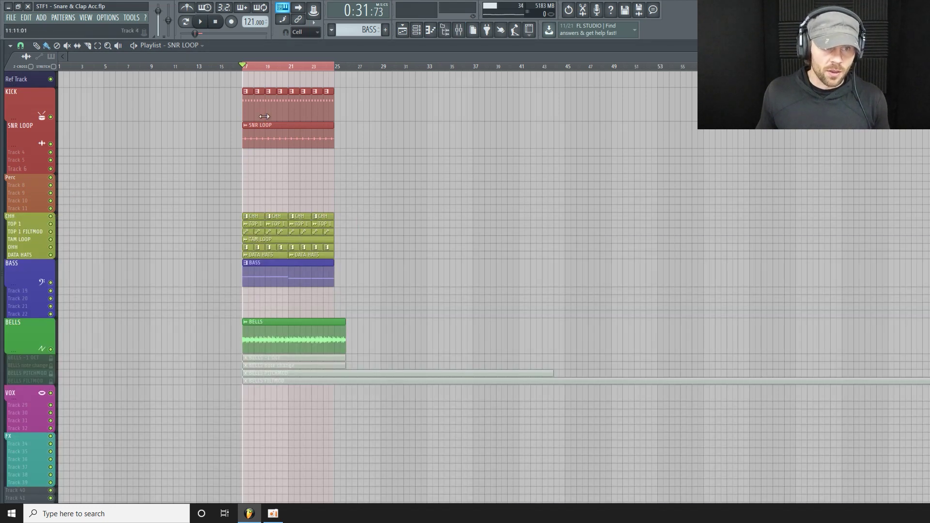
drag(25, 153, 26, 165)
- Open the Real Clap channel from the channel rack and route it to mixer track 12
click(430, 31)
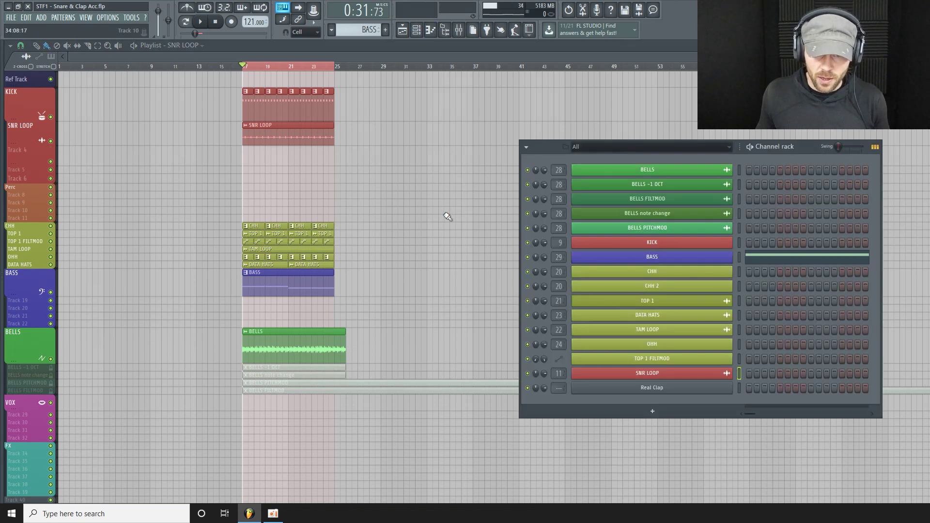
click(652, 387)
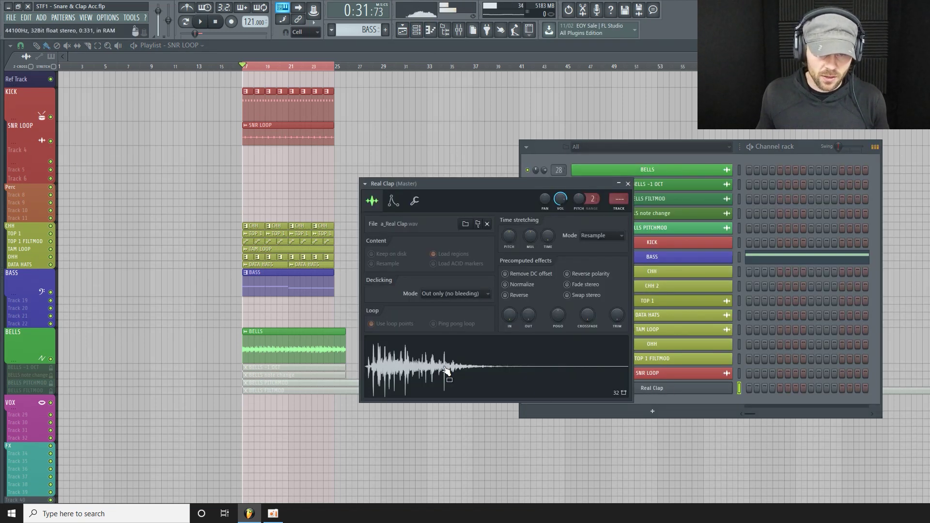
click(462, 30)
drag(447, 197, 448, 194)
drag(619, 198, 619, 183)
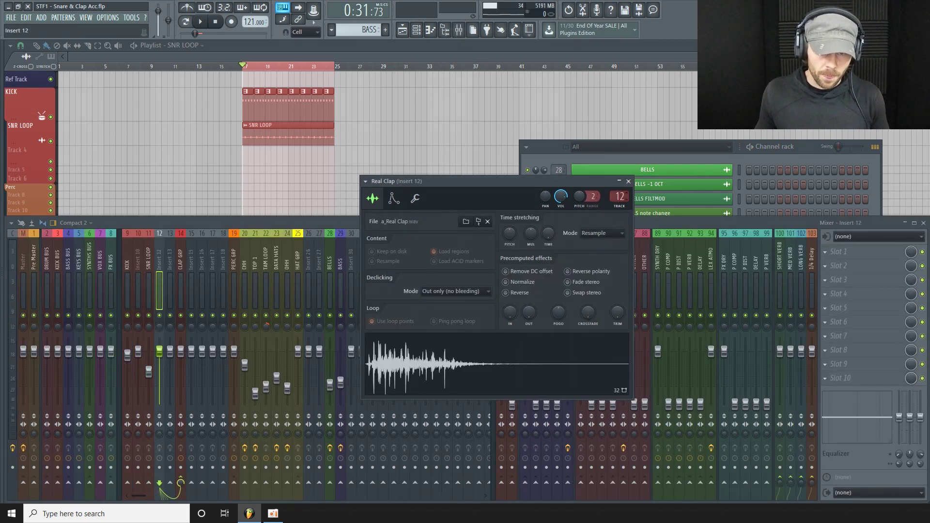
- Lower the Insert 12 fader to about -15 dB, preview the clap sample, and close the open windows
drag(159, 351, 159, 369)
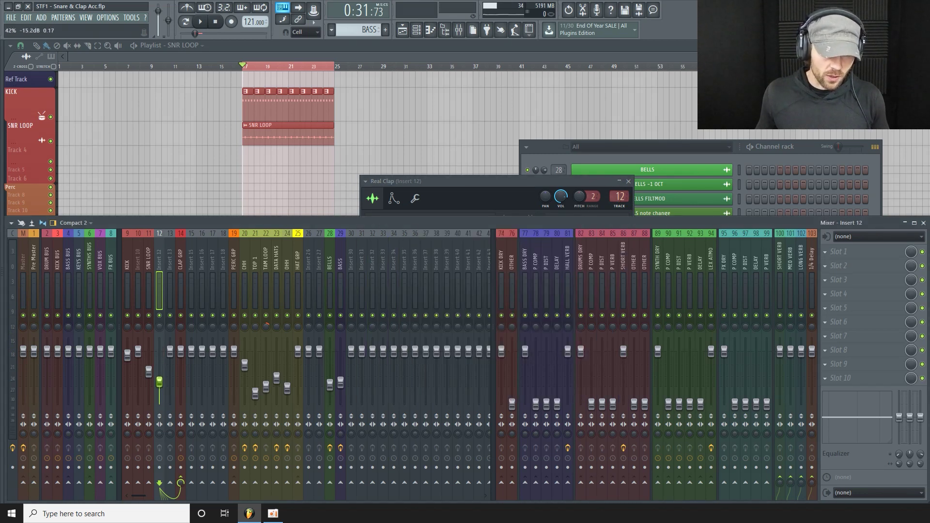
click(483, 207)
click(482, 364)
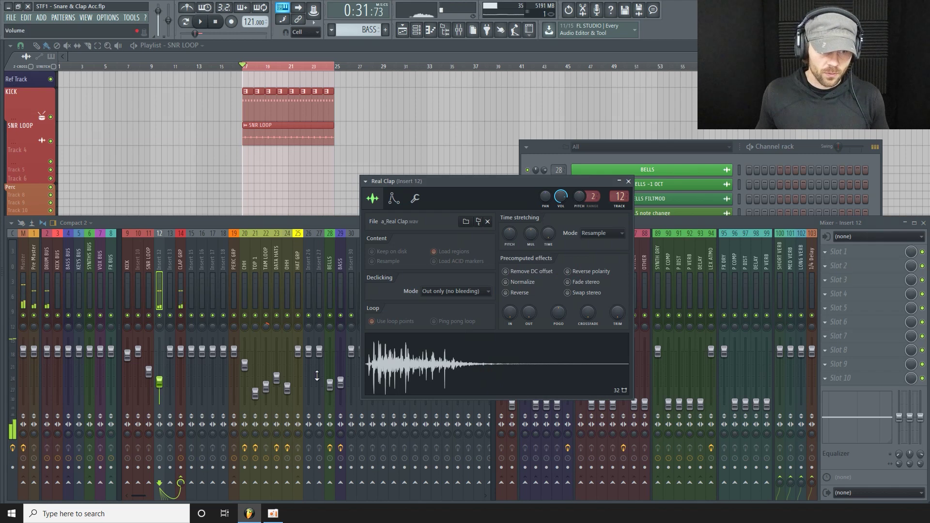
drag(165, 383, 165, 386)
click(417, 57)
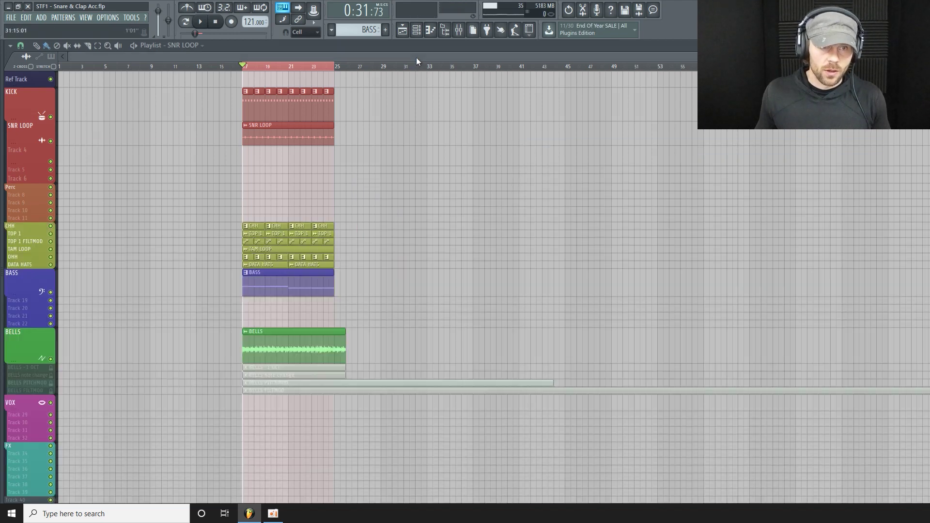
- Select Pattern 5 and place two consecutive four-bar clips of it on Track 4, starting at bar 17
drag(362, 30, 362, 35)
click(419, 30)
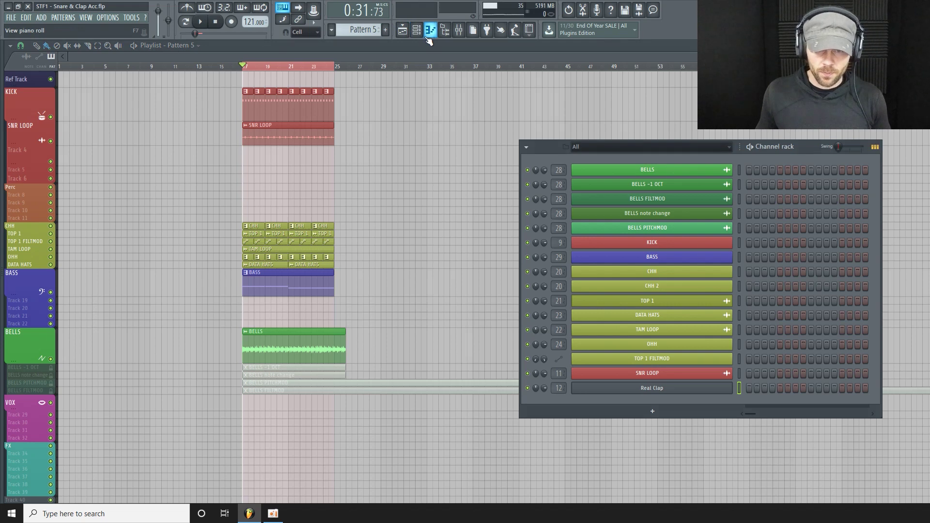
drag(27, 167, 28, 202)
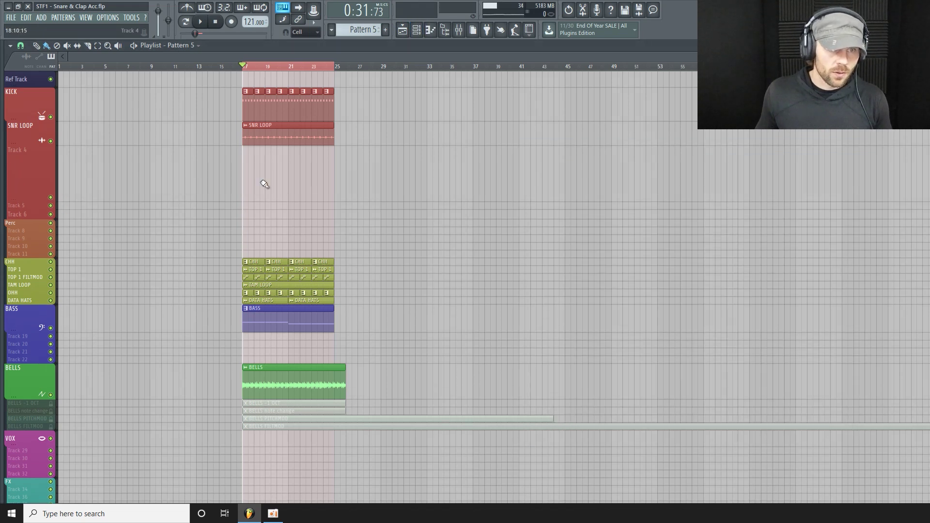
click(282, 171)
mouse_move(284, 169)
mouse_down()
mouse_move(242, 183)
mouse_move(245, 174)
mouse_move(285, 183)
mouse_move(301, 199)
mouse_move(293, 184)
mouse_up()
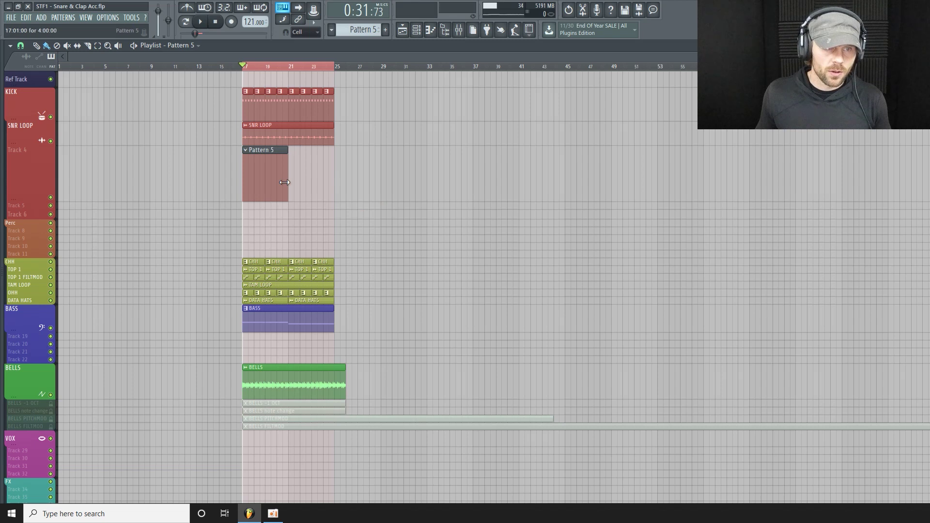
click(297, 187)
drag(38, 202, 31, 185)
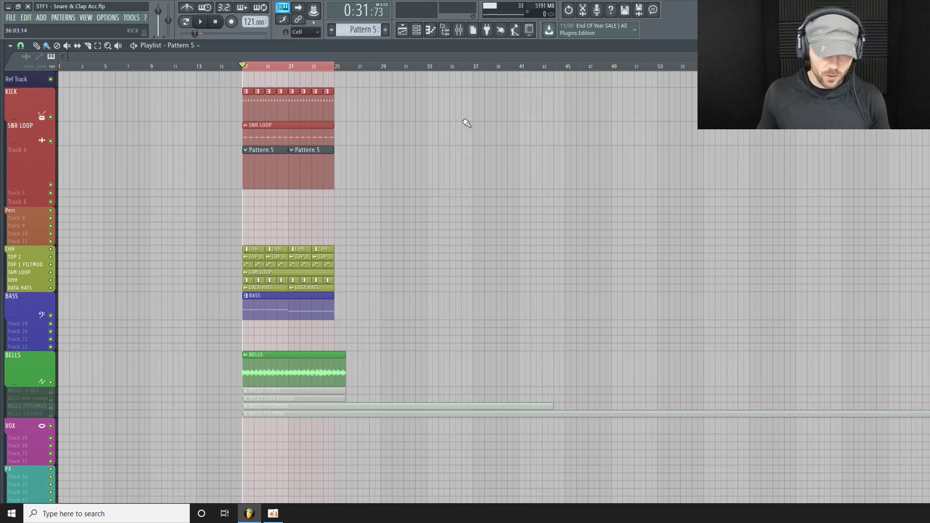
- Place a C5 note on the second beat of bar 4 in the Real Clap piano roll and enlarge the velocity lane
scroll(218, 156, up, 3)
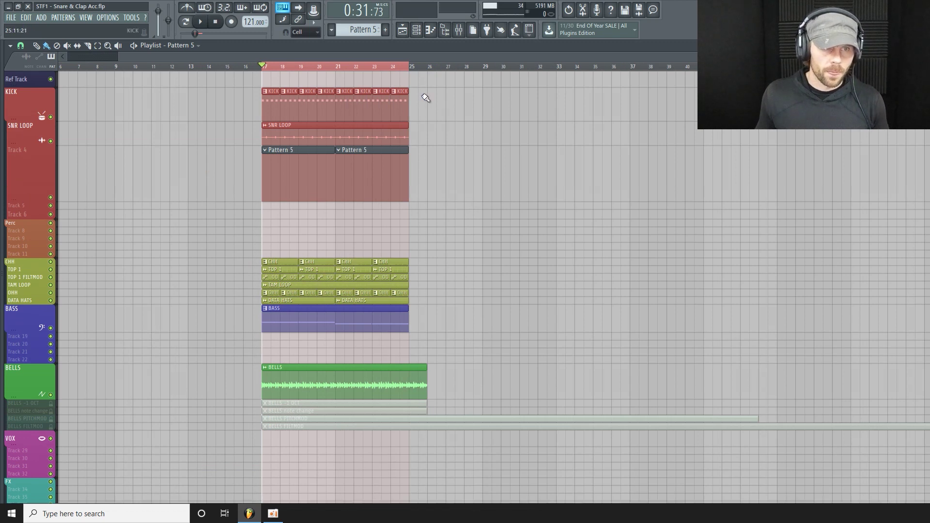
click(430, 30)
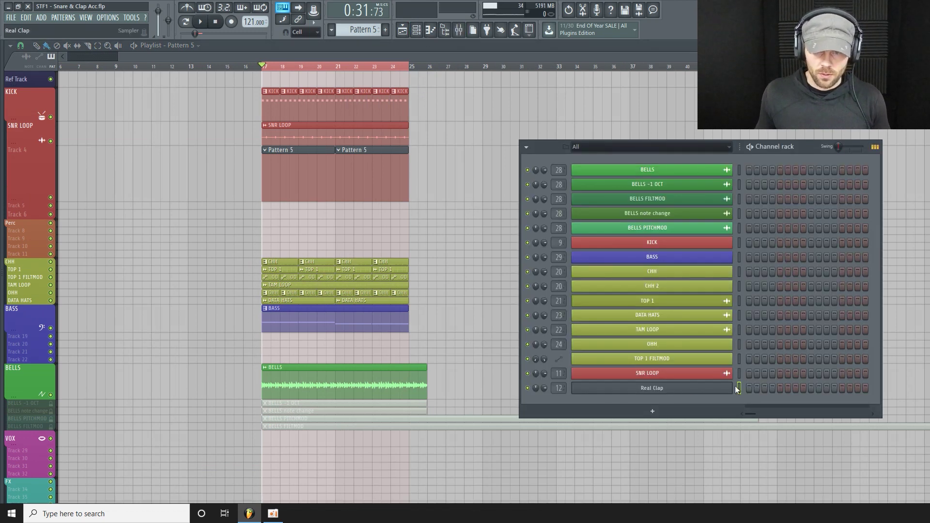
right_click(685, 388)
click(770, 383)
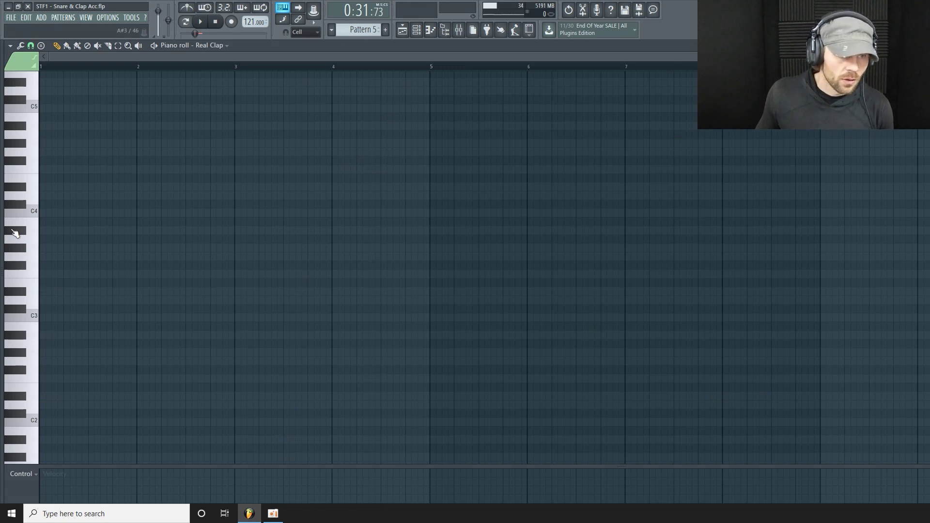
click(31, 110)
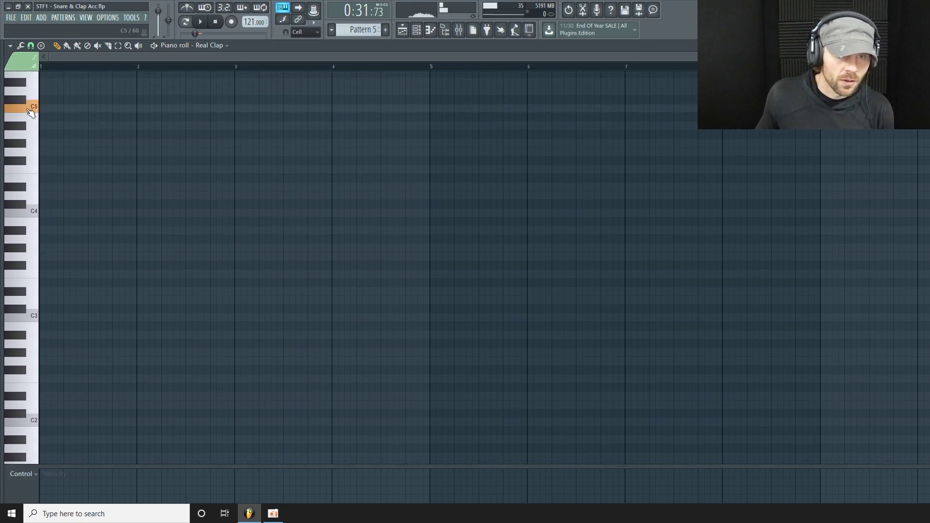
click(361, 110)
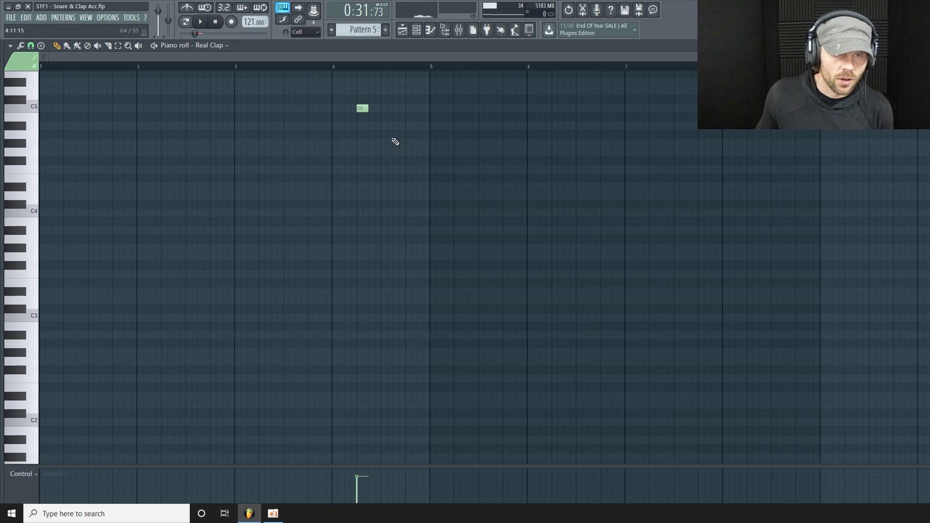
drag(402, 467, 396, 274)
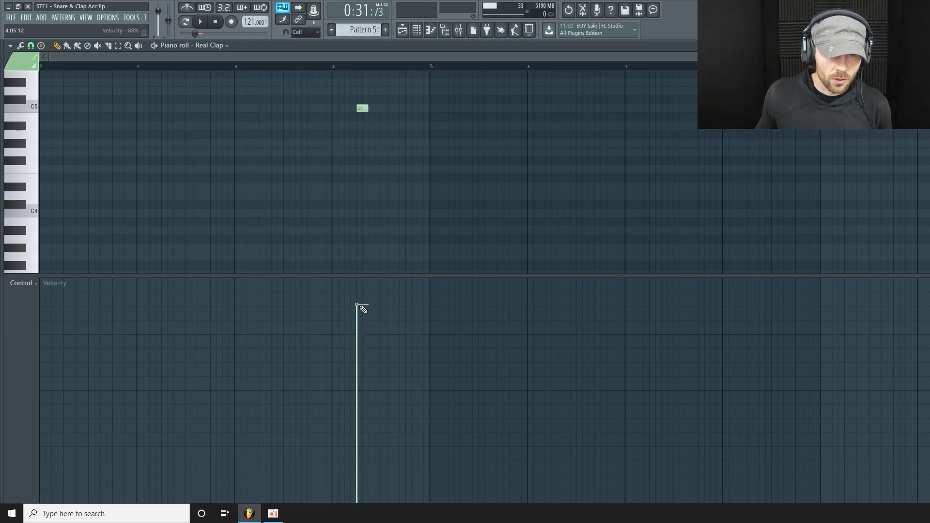
- Play the arrangement in the playlist and narrow the time selection to bar 20
click(415, 32)
click(403, 31)
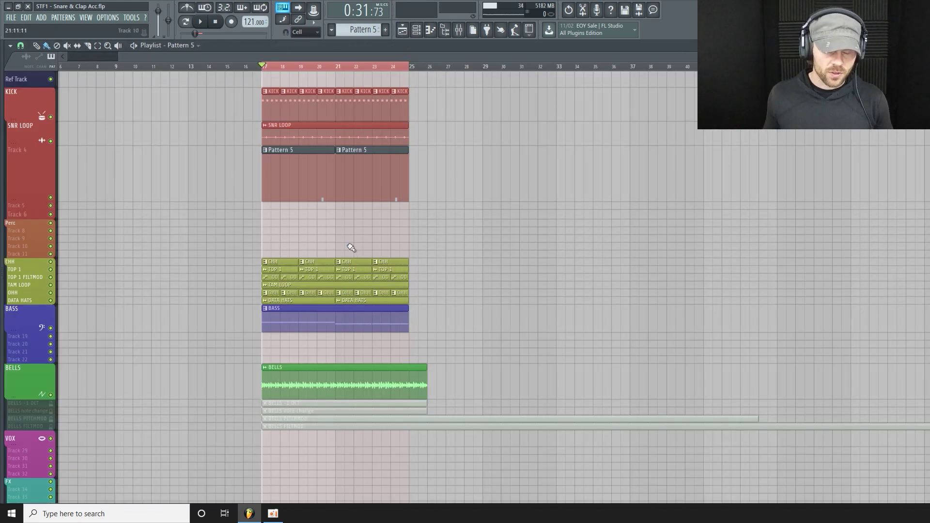
key(space)
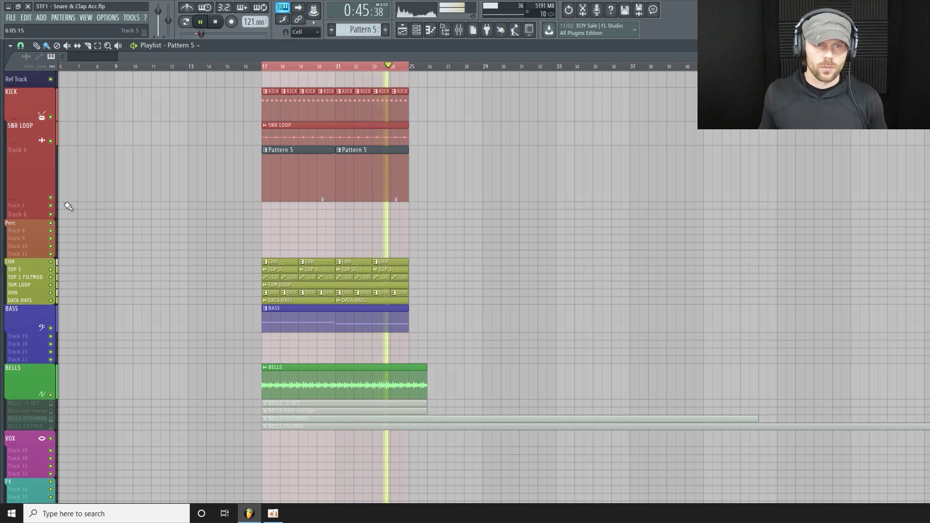
key(space)
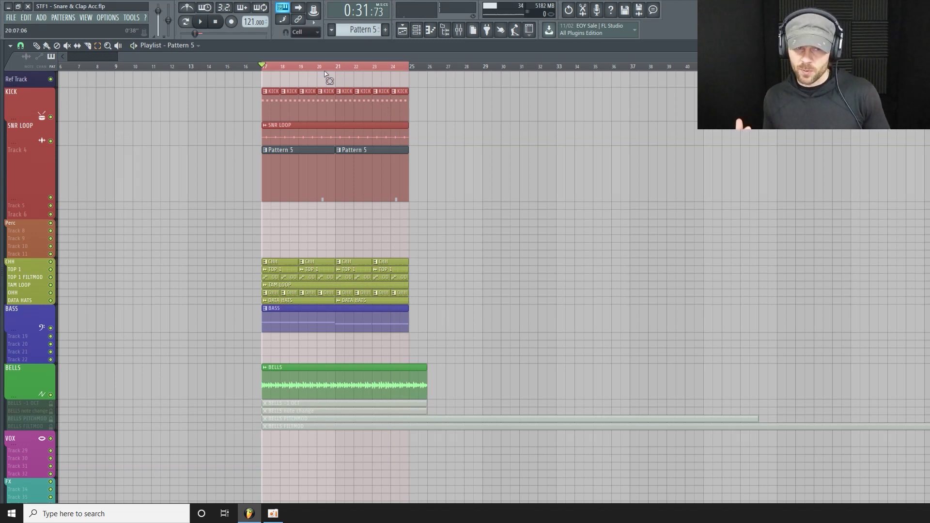
drag(321, 75, 334, 76)
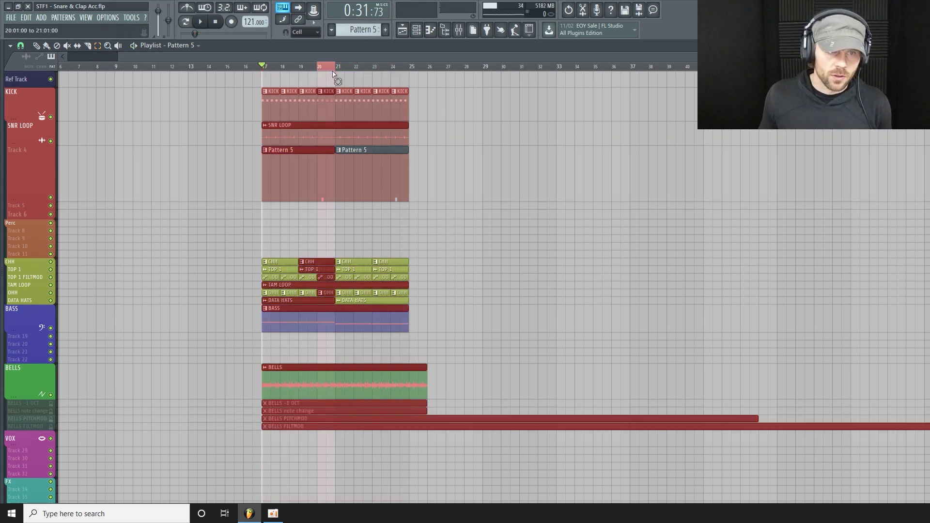
- Clone the Real Clap channel and reposition the channel rack over the playlist
click(416, 30)
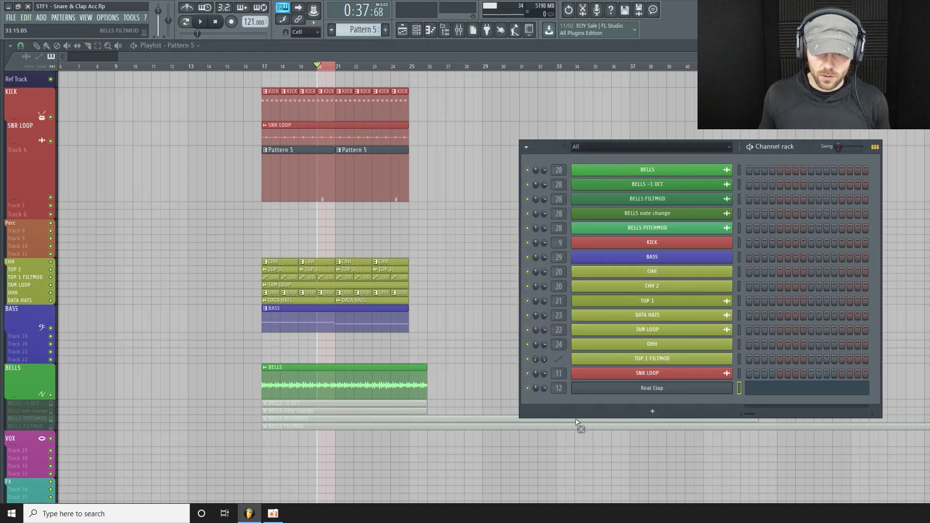
right_click(703, 391)
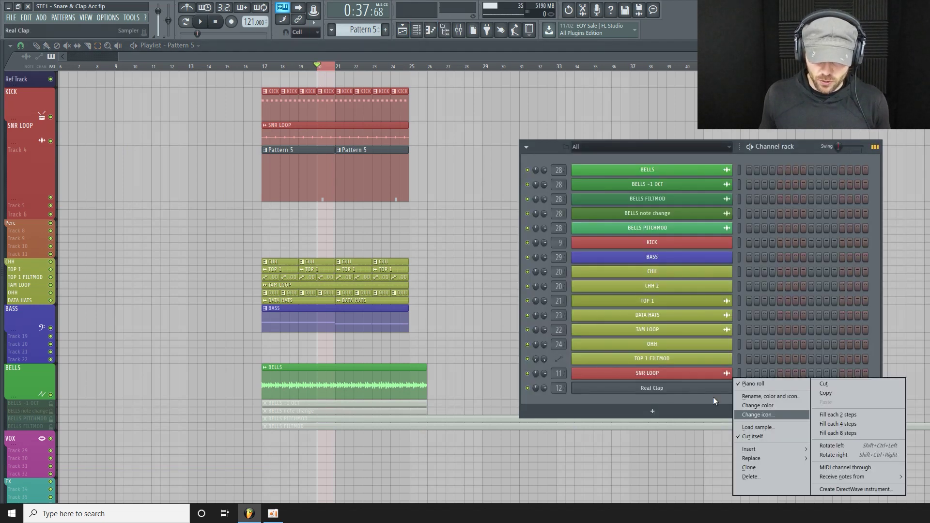
click(755, 467)
drag(545, 148, 516, 124)
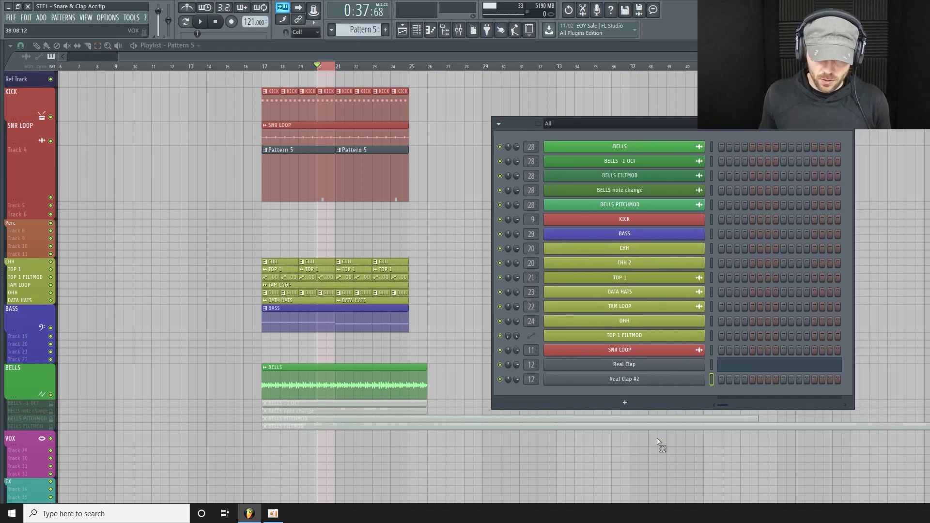
- Rename the original Real Clap channel CLAP ACC L and colour it red
right_click(703, 365)
click(739, 387)
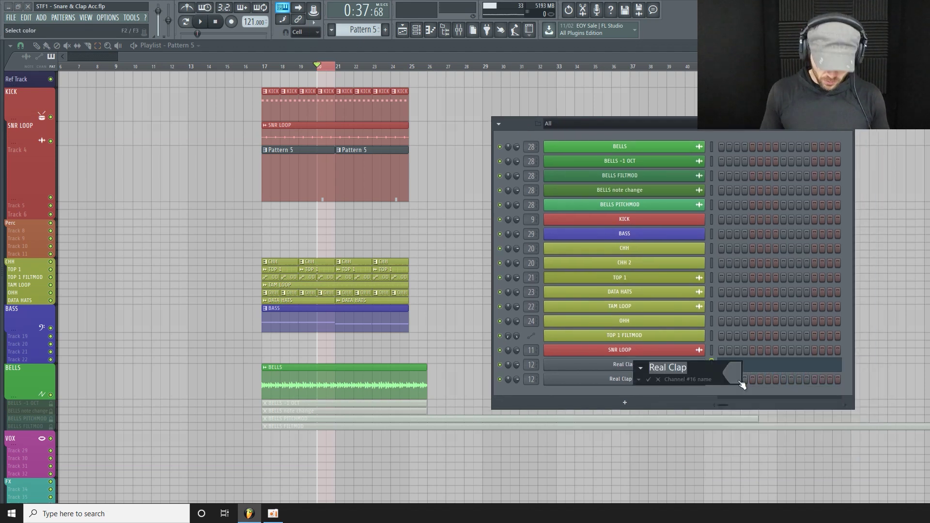
text(CLAP ACC L)
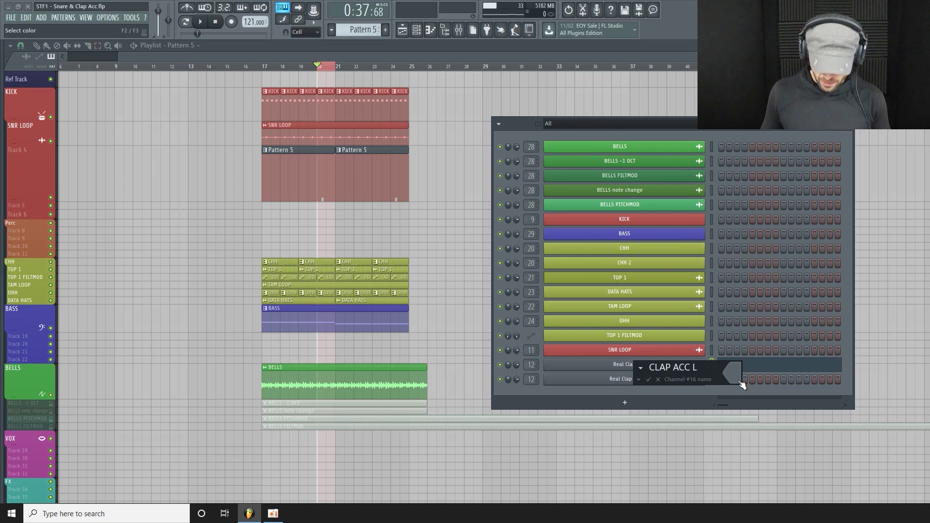
click(722, 369)
click(786, 368)
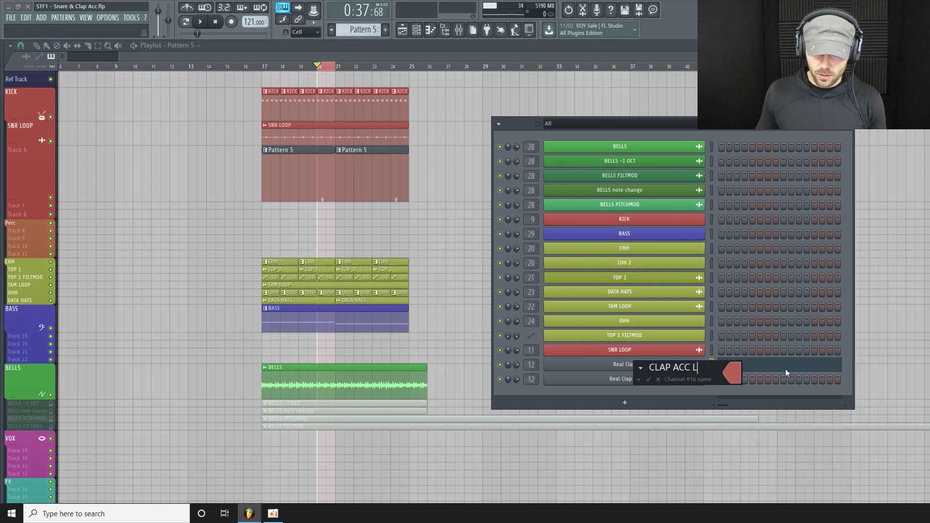
key(Return)
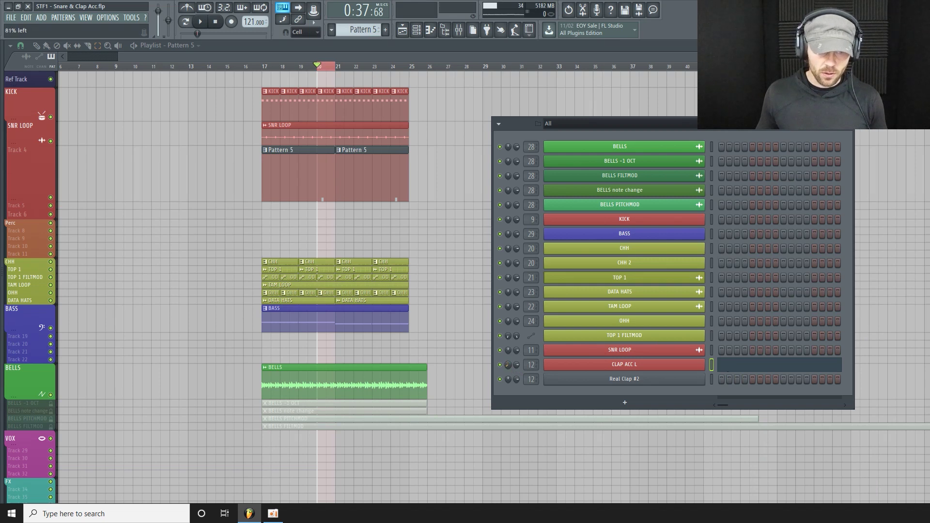
- Rename the cloned Real Clap #2 channel CLAP ACC R and colour it red
right_click(656, 380)
click(734, 390)
text(CLAP ACC)
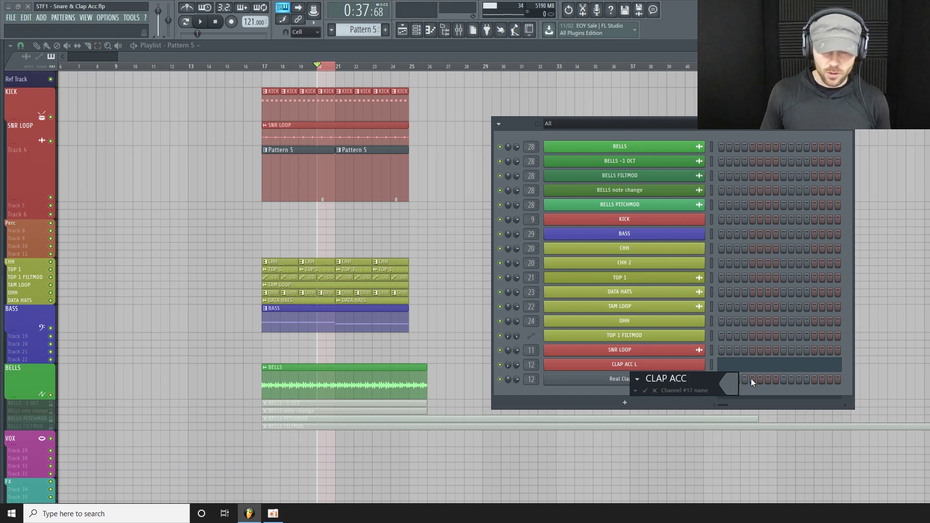
text( R)
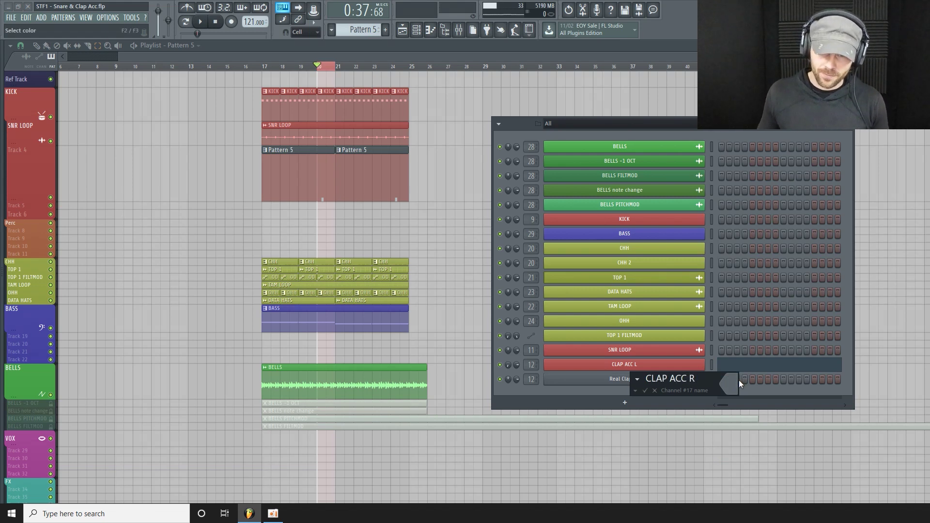
click(737, 380)
click(865, 330)
key(Return)
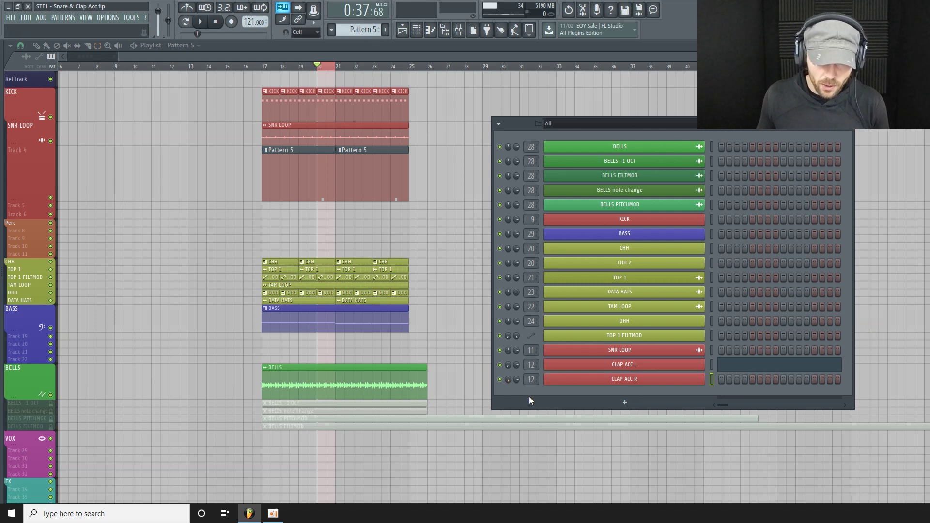
- Open the CLAP ACC L piano roll and reduce the velocity lane's height around its C5 note
right_click(681, 367)
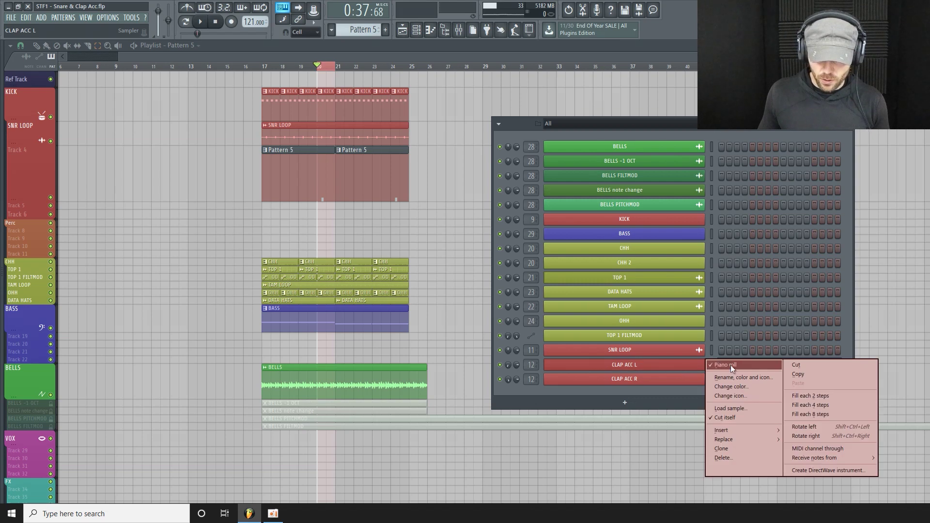
click(733, 367)
right_click(702, 368)
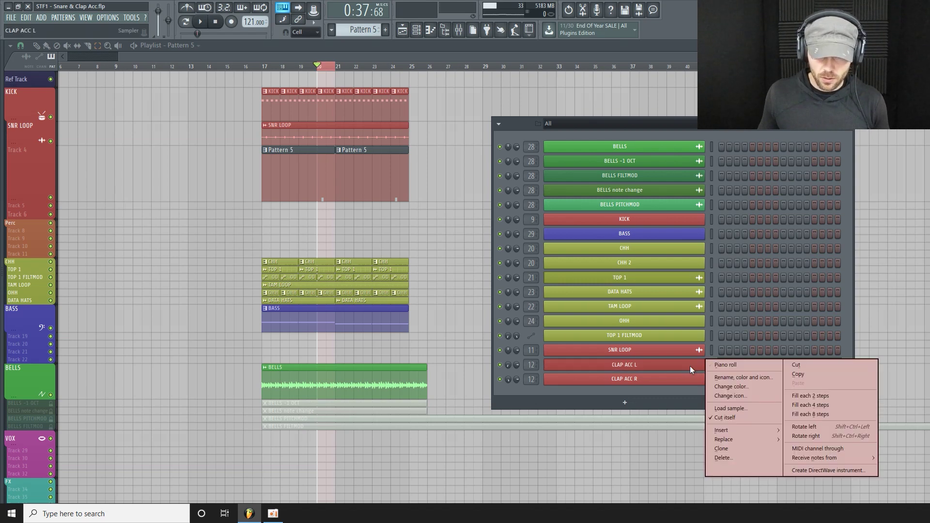
click(744, 365)
scroll(347, 221, up, 6)
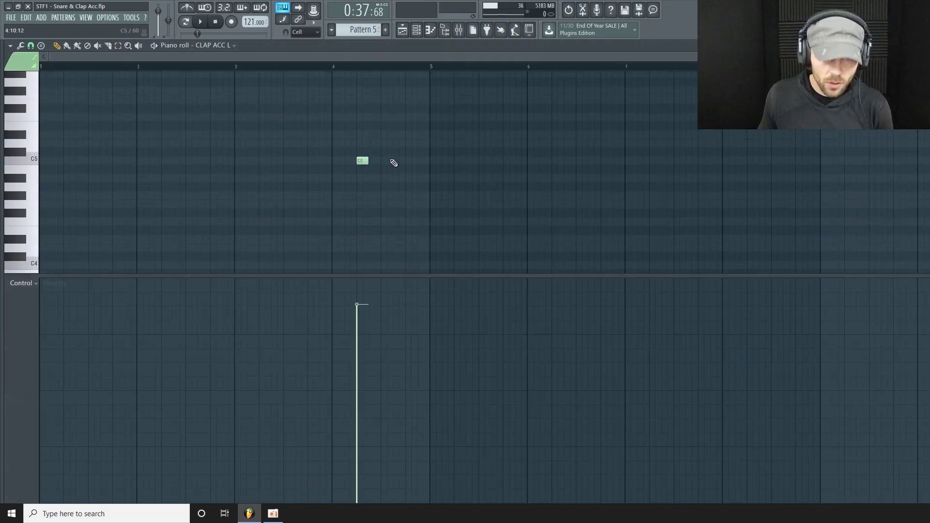
scroll(368, 232, down, 1)
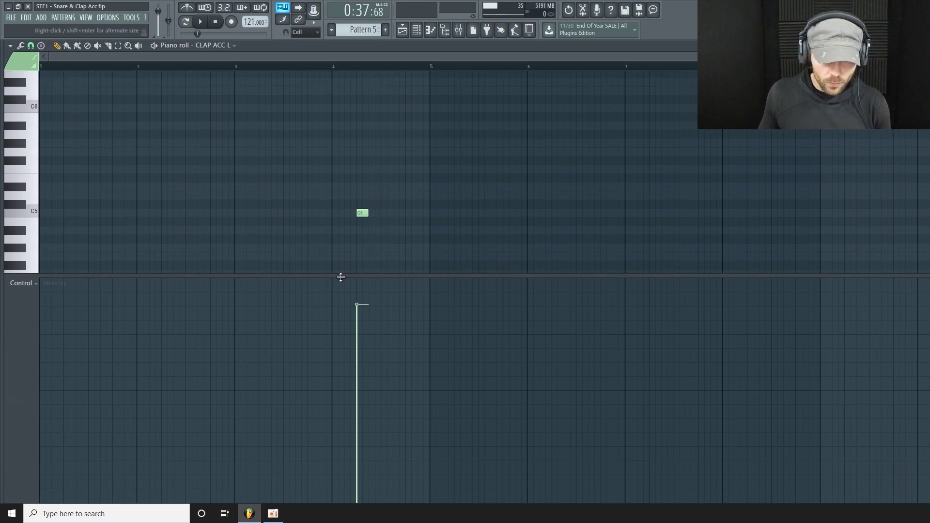
drag(340, 275, 315, 351)
scroll(355, 263, up, 3)
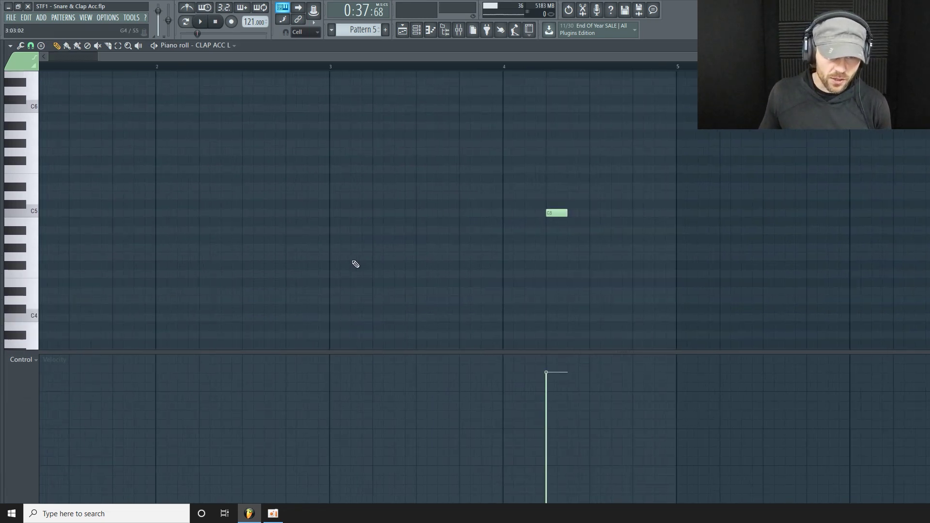
drag(544, 56, 642, 84)
scroll(544, 256, up, 4)
drag(422, 353, 423, 403)
- Set the piano roll's grid snap to (none), nudge the C5 clap note slightly earlier, and play the selected bar
key(ctrl+a)
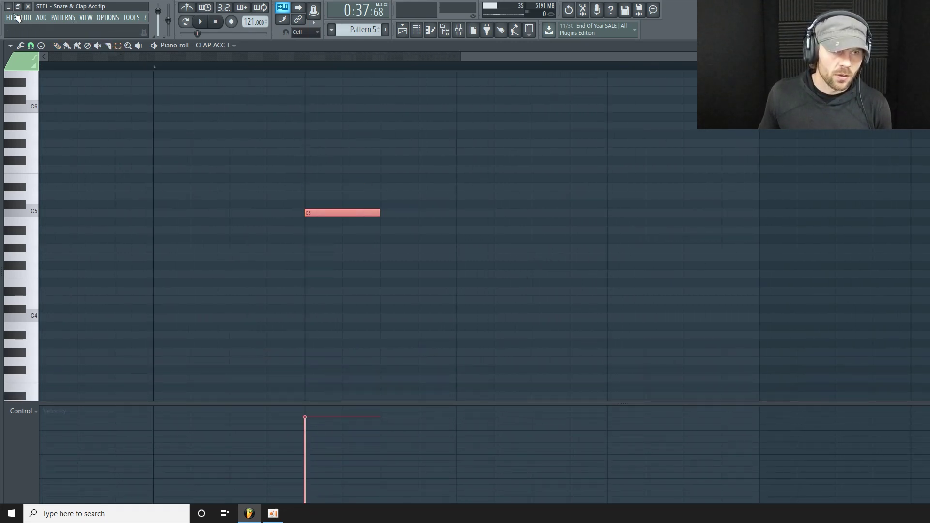
click(31, 45)
click(49, 91)
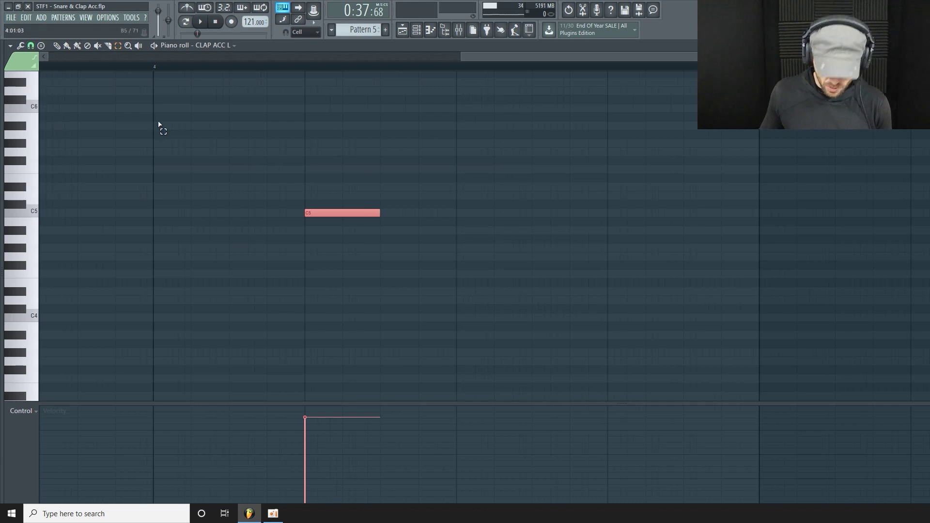
key(shift+Left)
key(space)
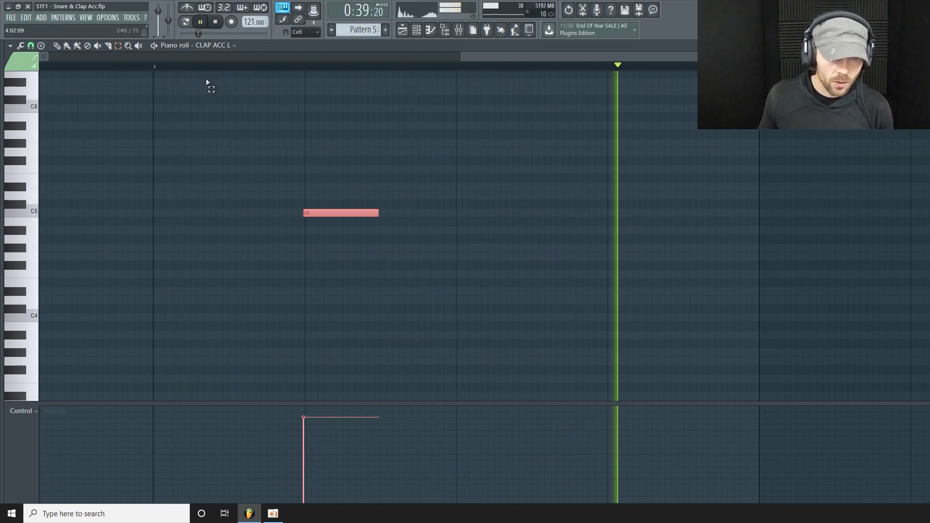
key(space)
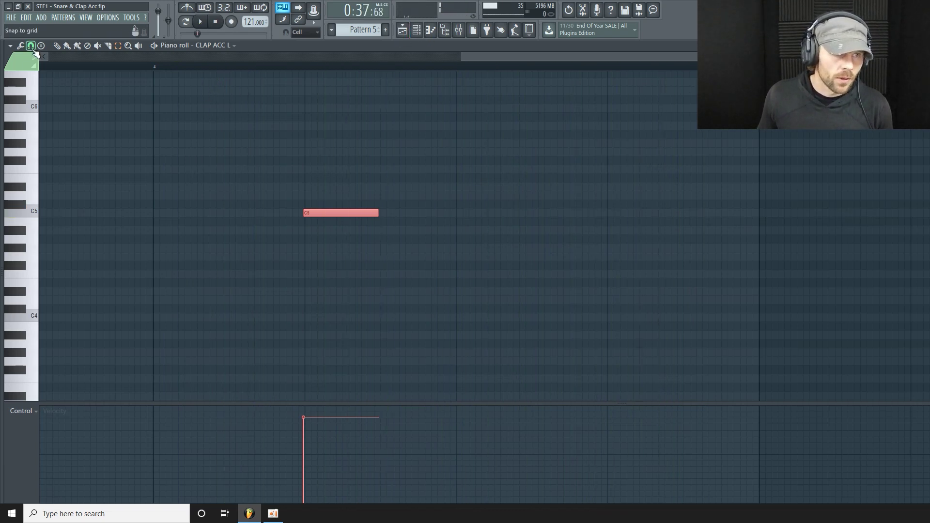
- Open the piano roll of the CLAP ACC R channel from the channel list
click(416, 30)
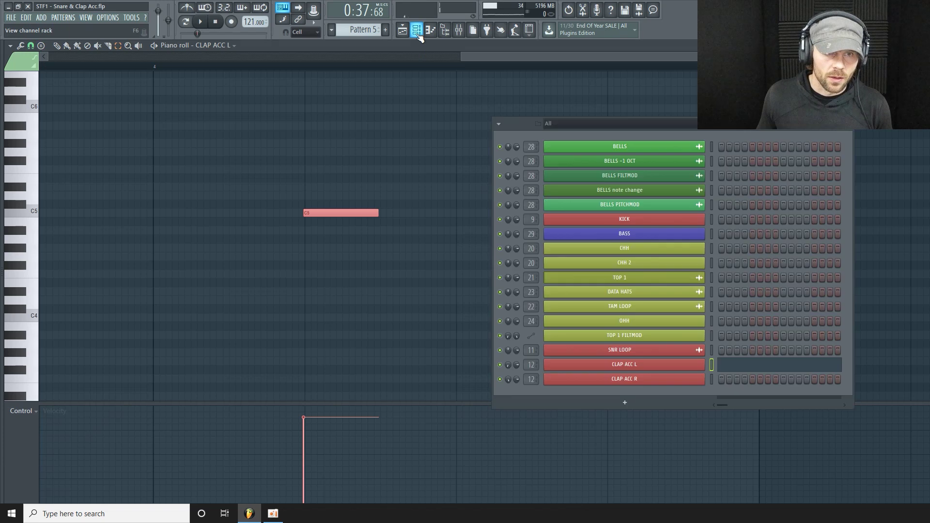
click(402, 30)
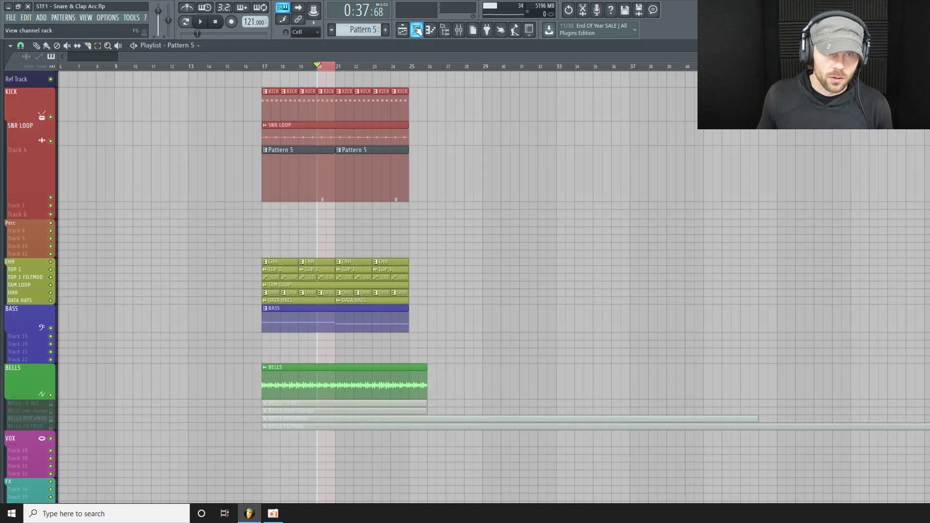
click(416, 30)
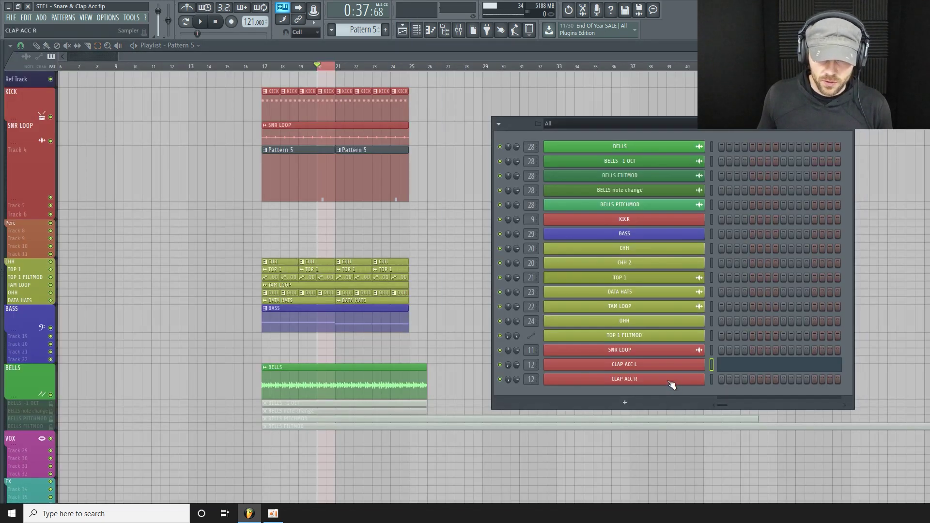
right_click(655, 382)
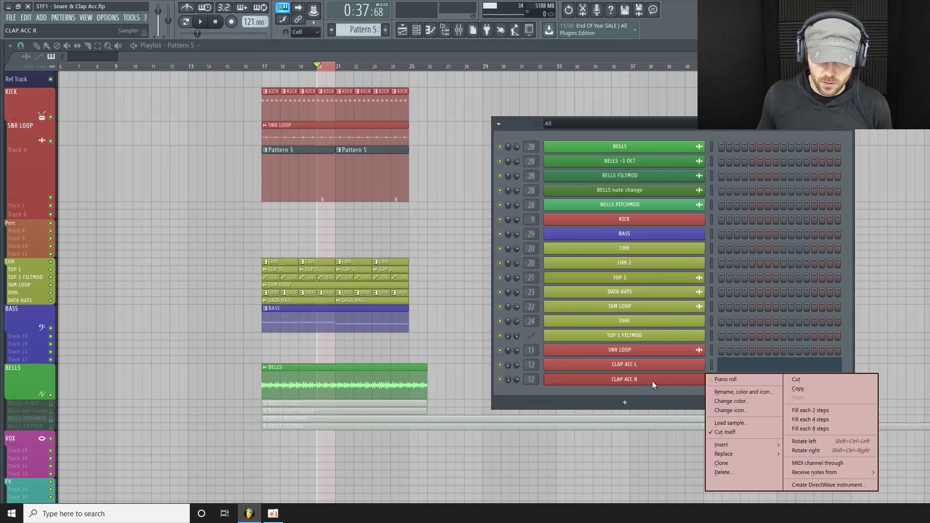
click(728, 379)
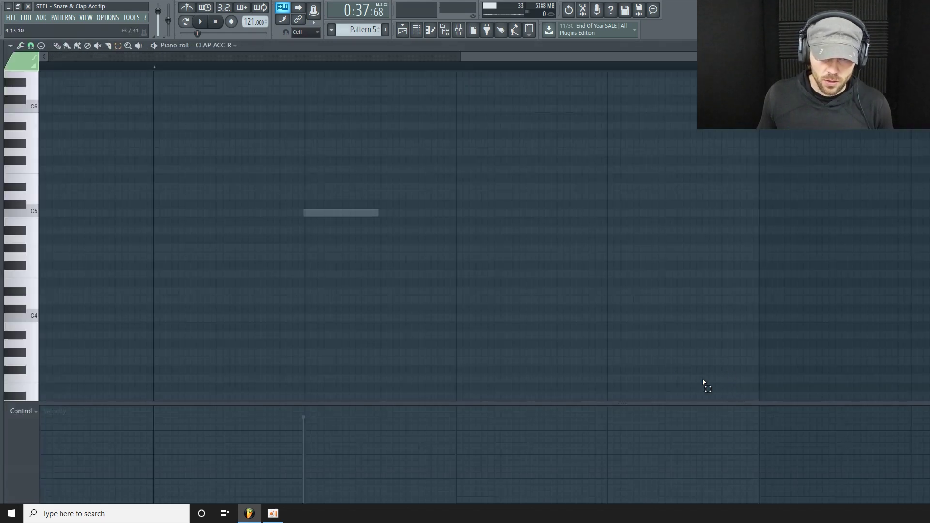
- Set the piano roll's grid snap to Cell and place a B4 clap note at 4:05:00, just below the CLAP ACC L ghost note
click(31, 47)
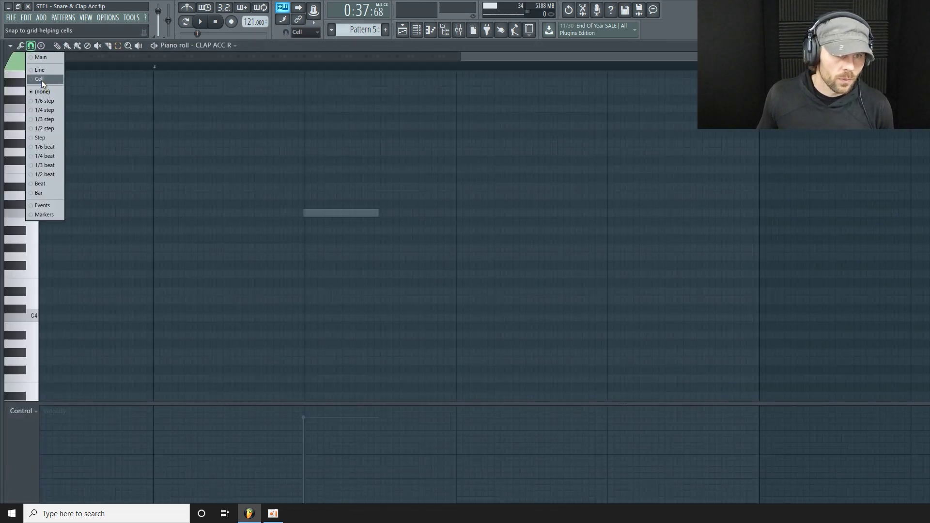
click(42, 80)
scroll(306, 164, down, 1)
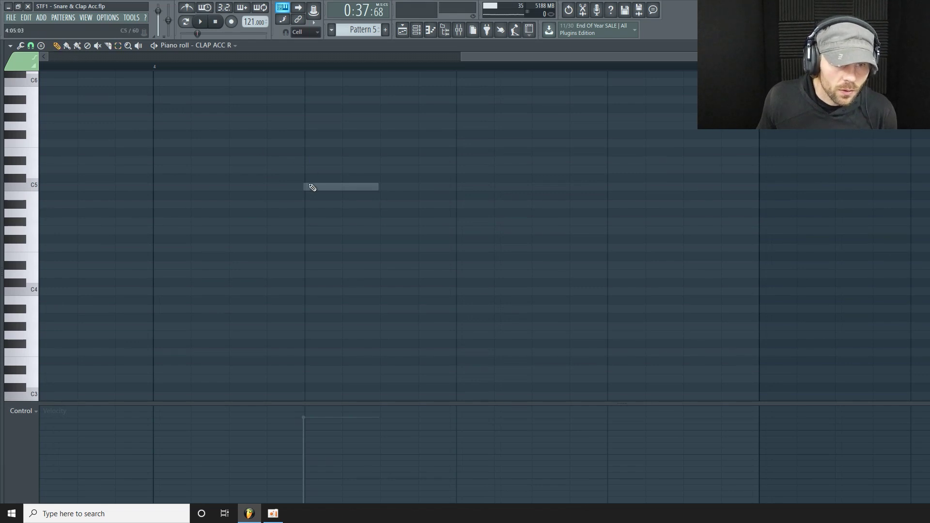
click(309, 187)
drag(333, 189, 334, 199)
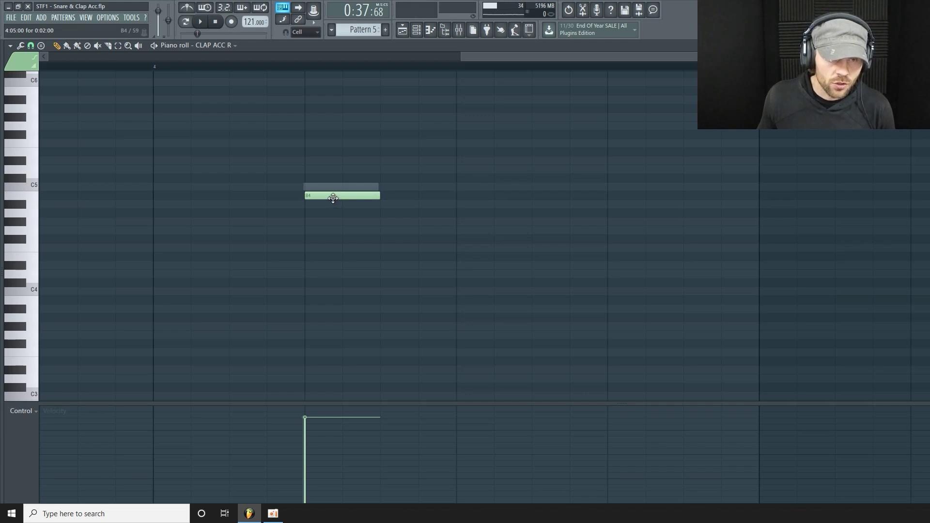
- Compare pitches for the CLAP ACC R note during playback and settle it on A#4
key(space)
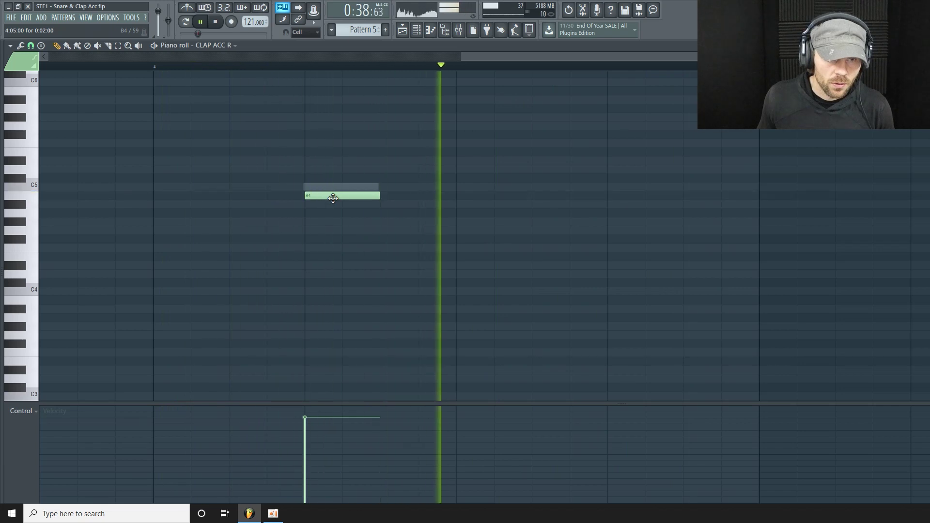
mouse_move(332, 198)
mouse_down()
mouse_move(325, 245)
mouse_move(322, 203)
mouse_up()
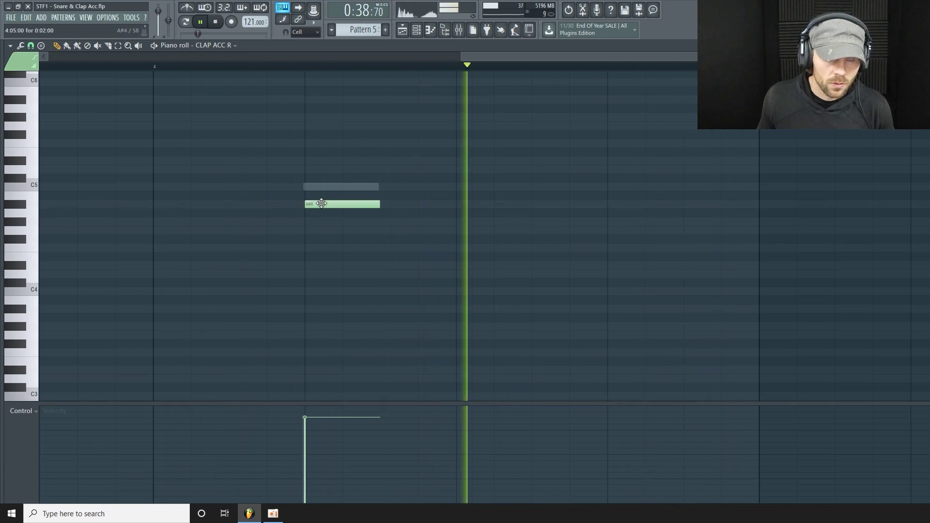
scroll(336, 194, up, 4)
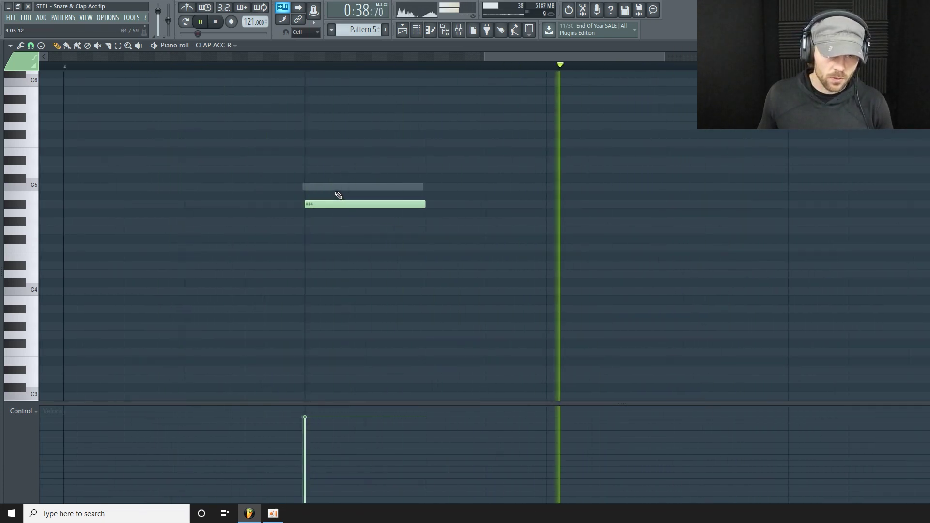
drag(308, 203, 313, 185)
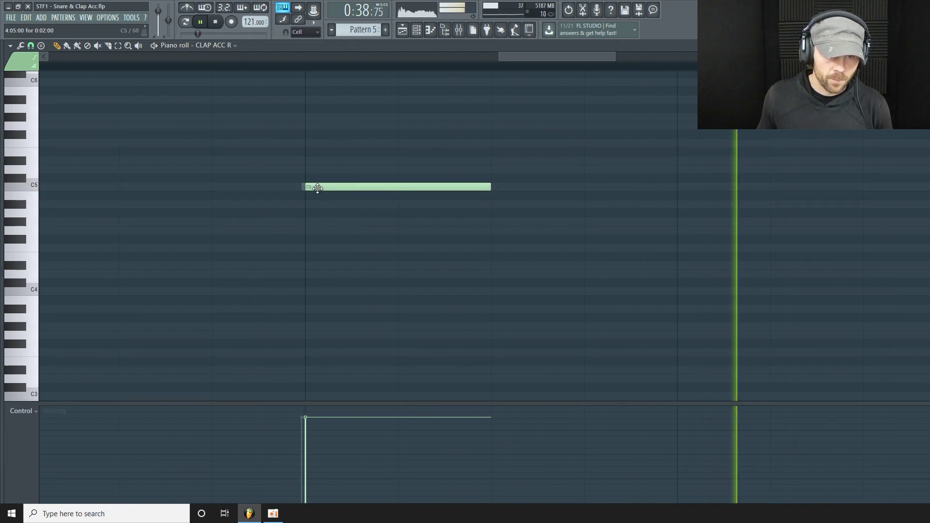
drag(316, 187, 314, 205)
key(space)
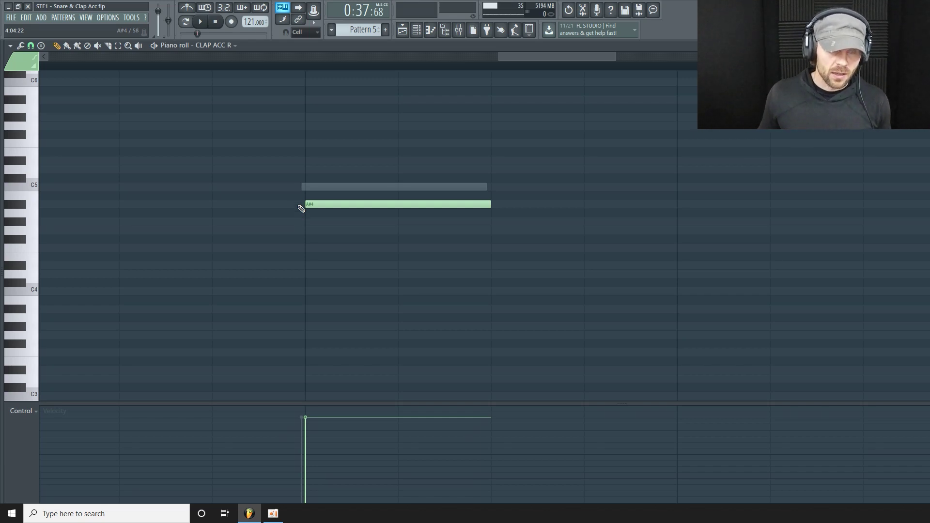
- Select the A#4 clap note and set the piano roll's grid snap to (none)
scroll(254, 264, up, 2)
key(e)
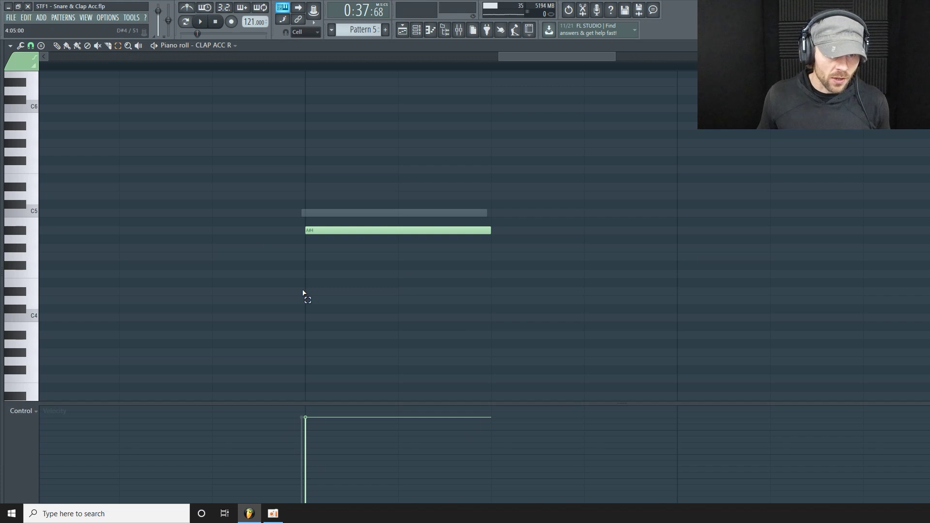
click(321, 228)
click(30, 45)
click(46, 92)
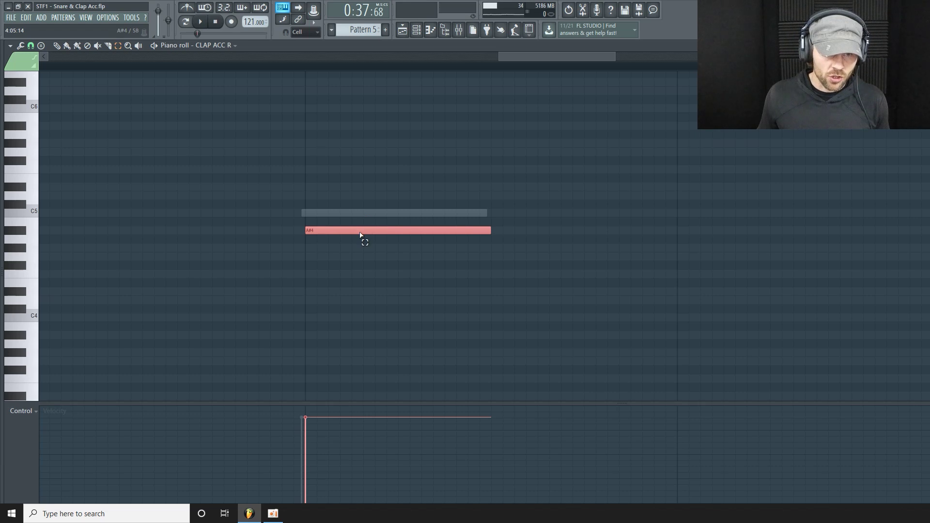
click(30, 45)
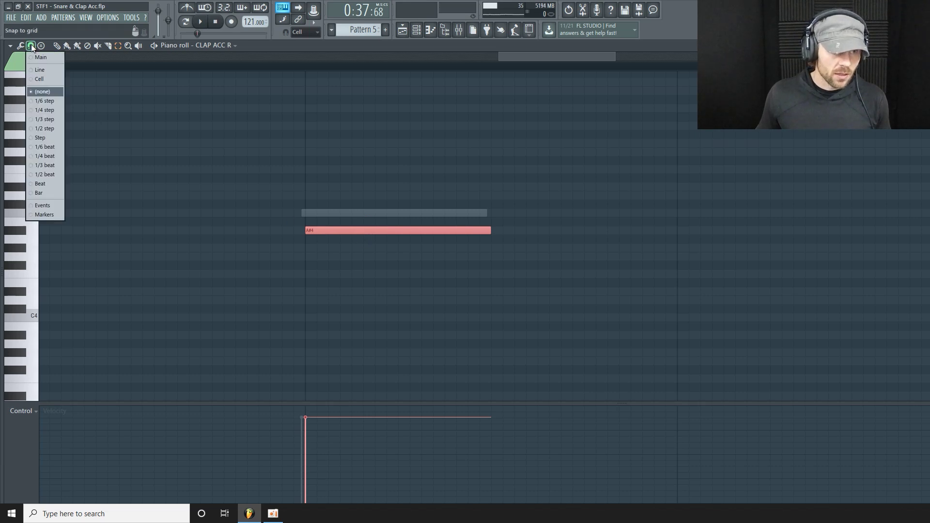
click(42, 91)
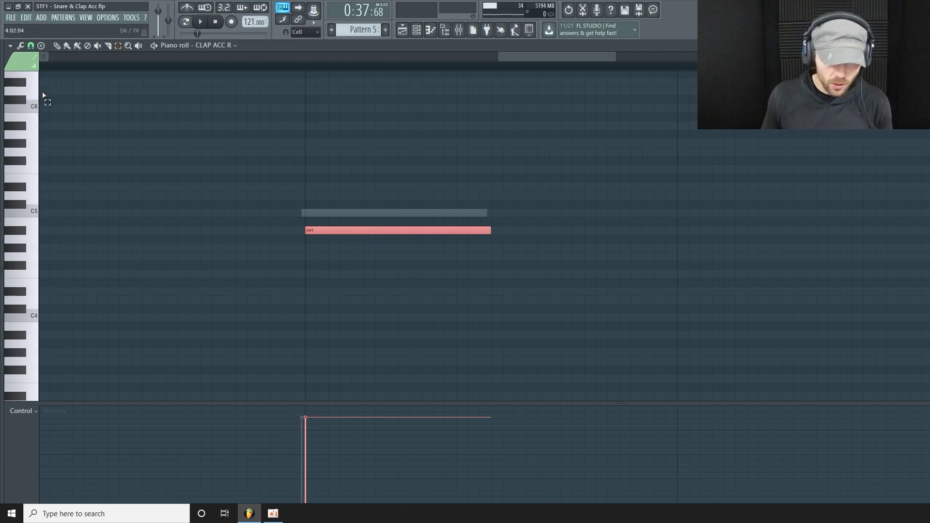
- Nudge the A#4 clap note in small increments ahead of the CLAP ACC L ghost note while auditioning the bar
key(shift+Left)
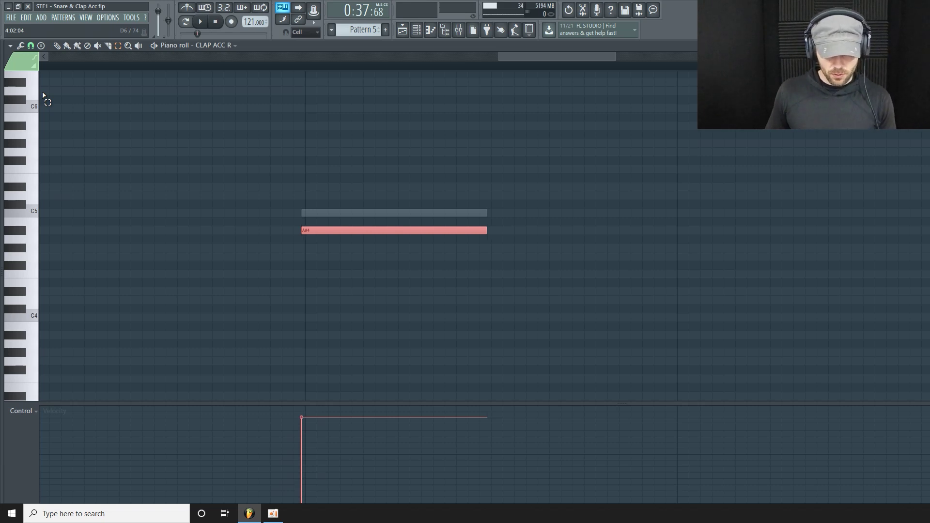
key(shift+Left)
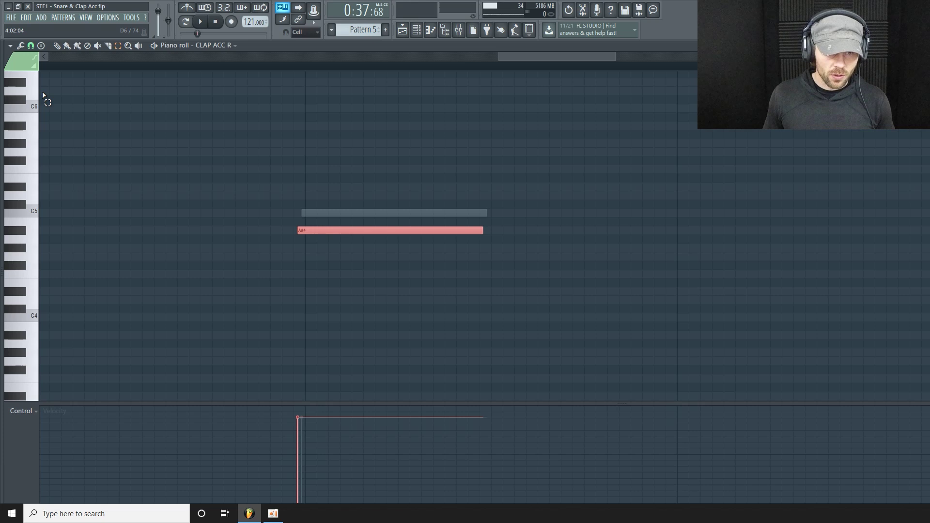
key(space)
key(shift+Left)
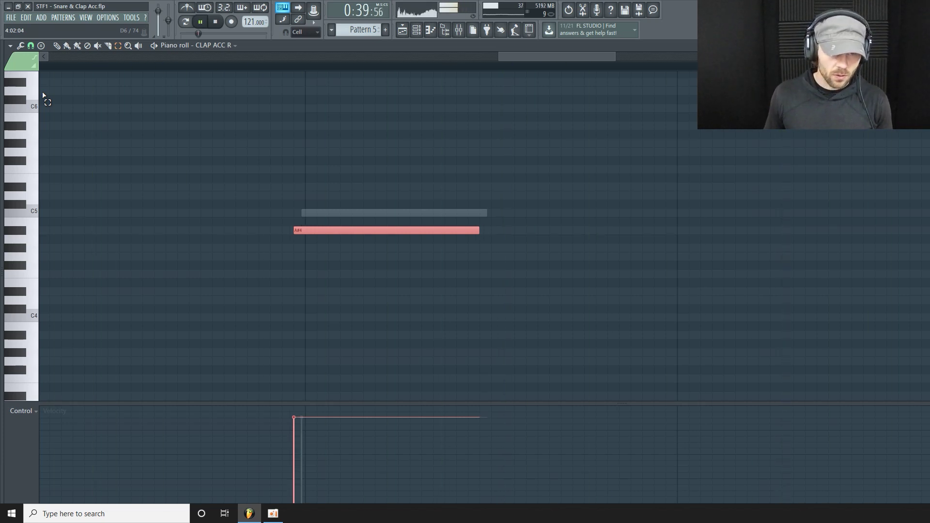
key(shift+Left)
key(shift+Left)
key(shift+Left)
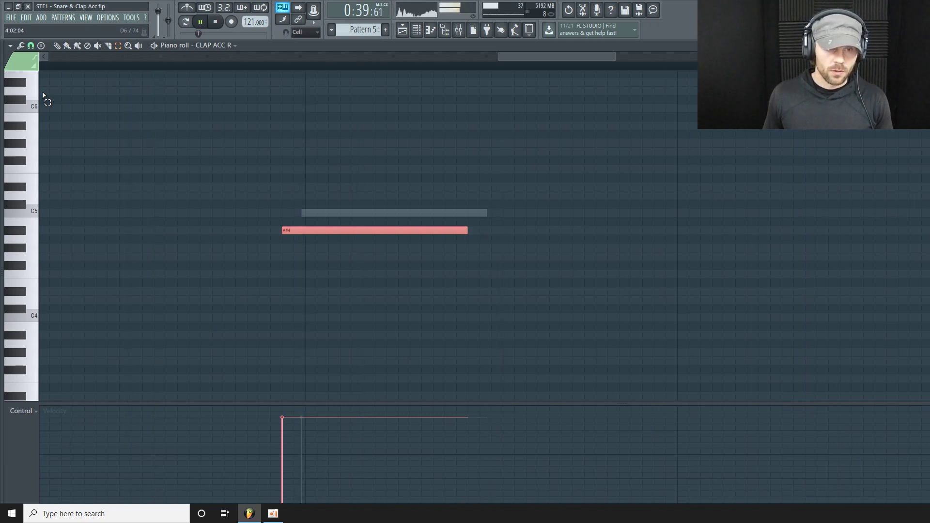
key(space)
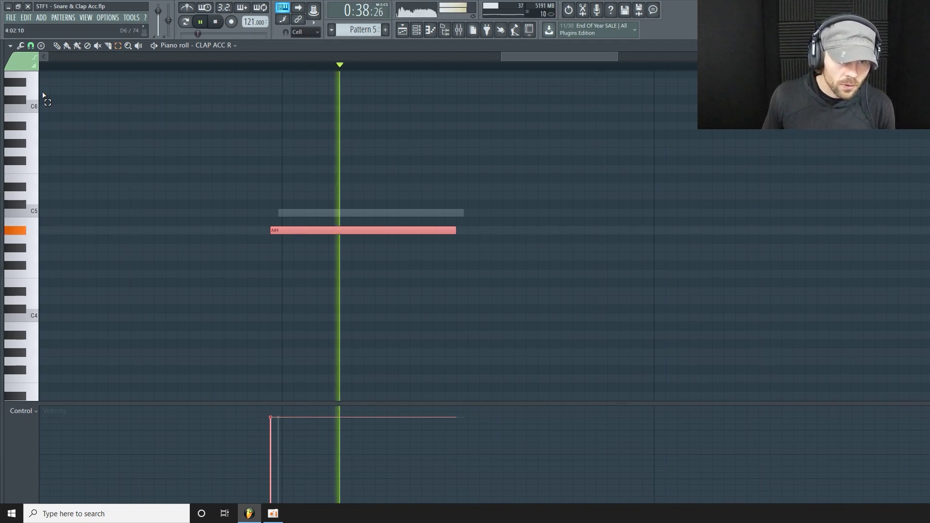
- Fine-tune the A#4 note's timing during playback, leaving it one nudge ahead of the CLAP ACC L note, and deselect it
key(shift+Right)
key(shift+Right)
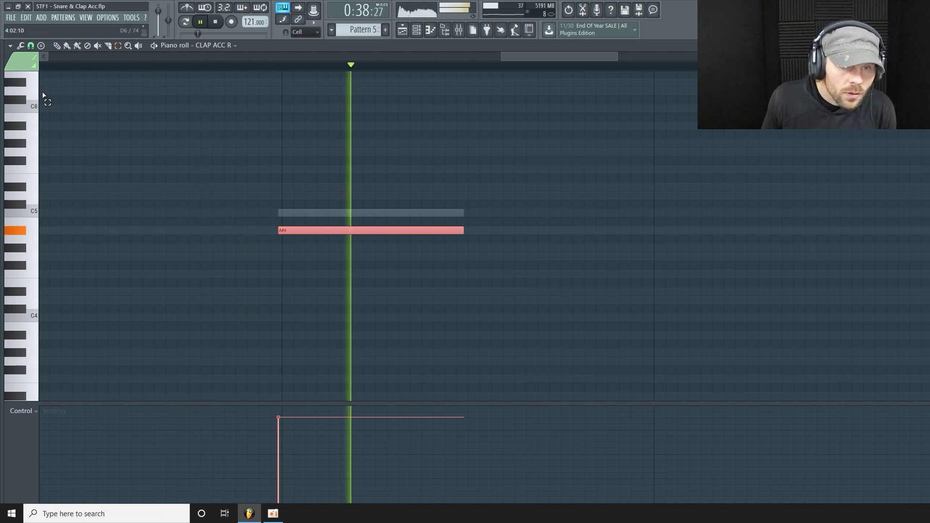
key(shift+Left)
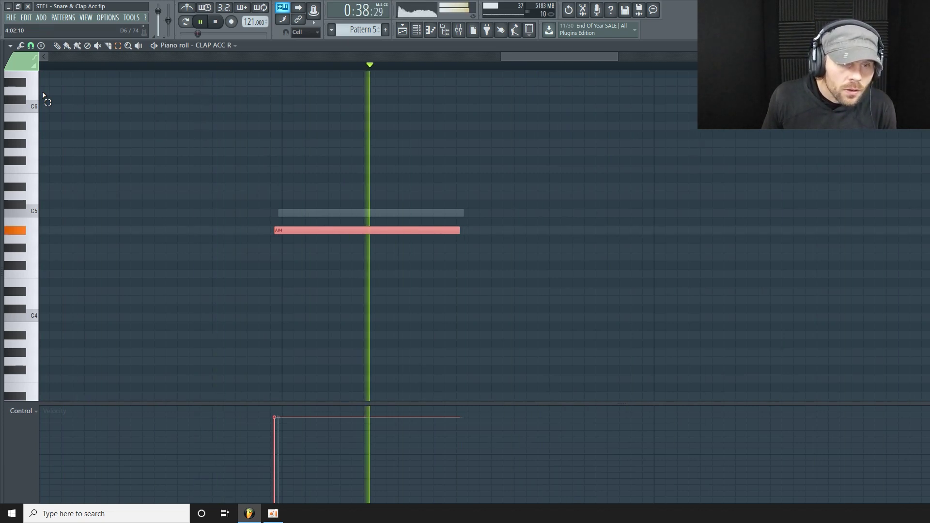
key(shift+Left)
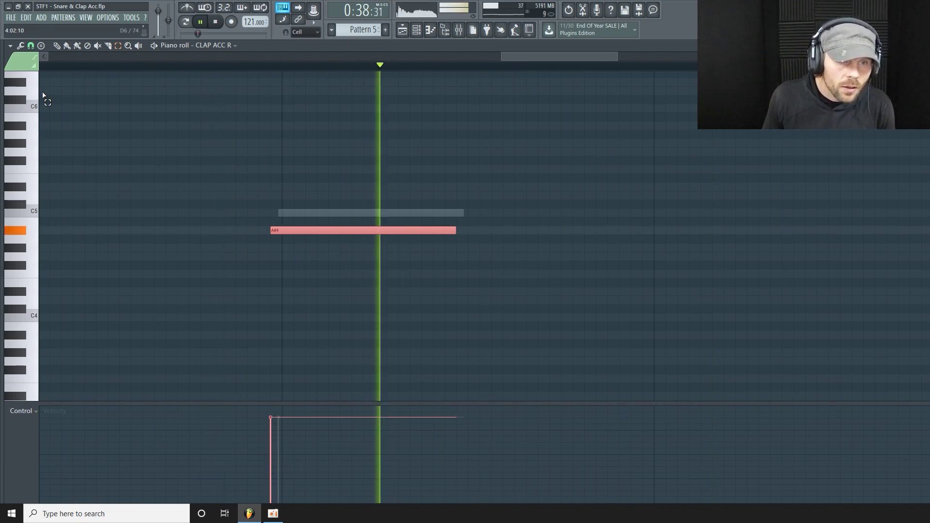
key(shift+Right)
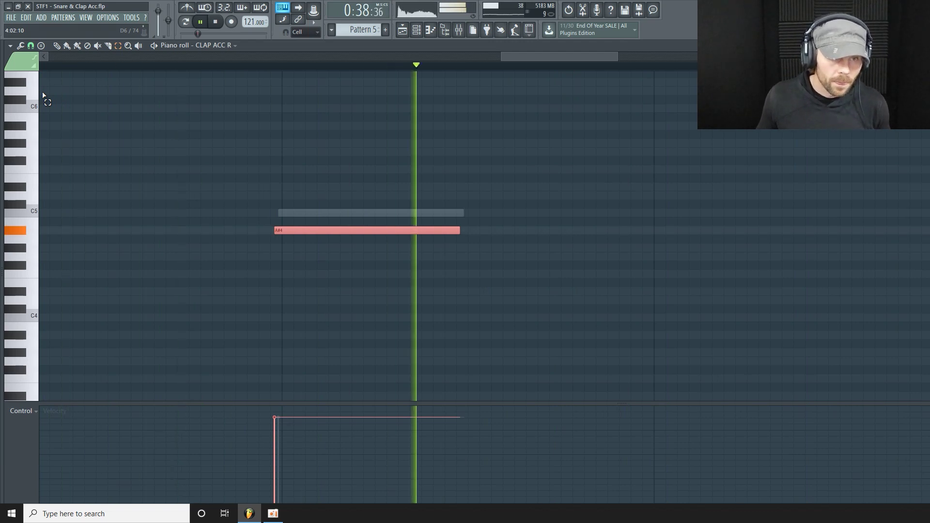
key(shift+Right)
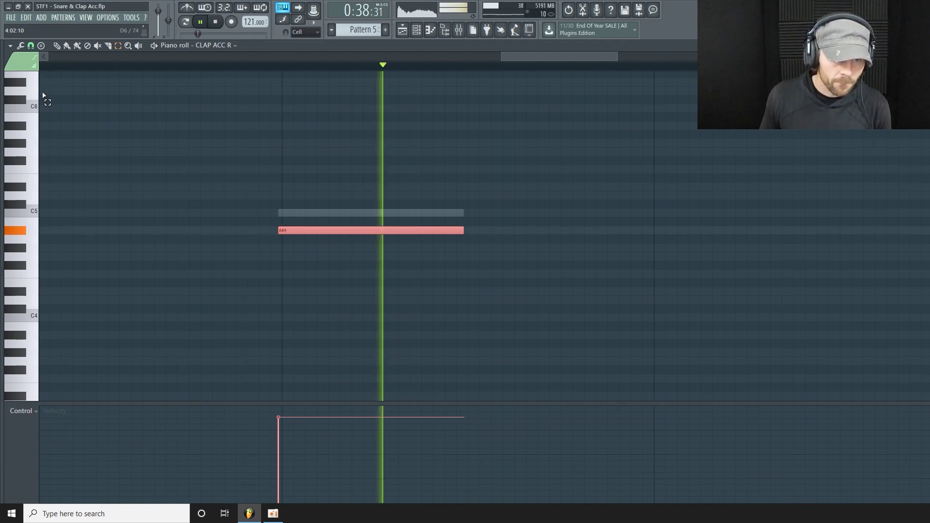
key(shift+Left)
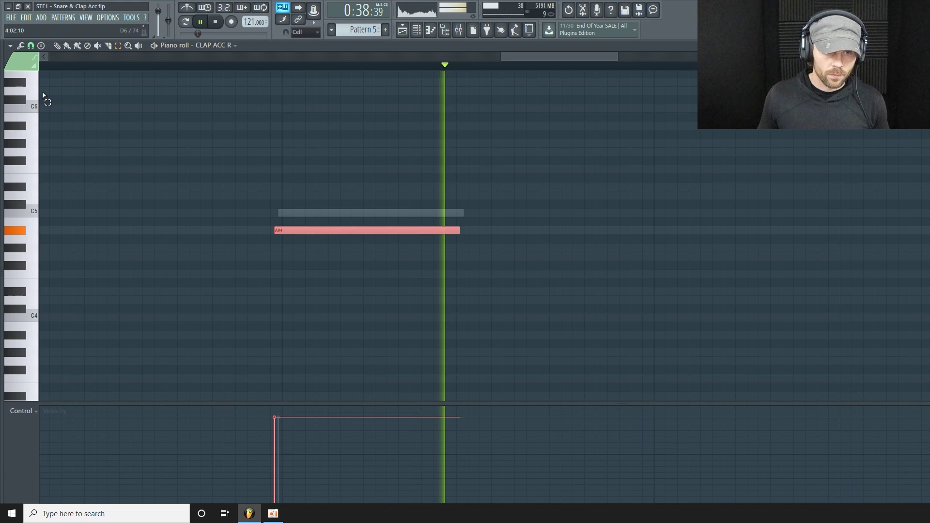
key(space)
click(255, 159)
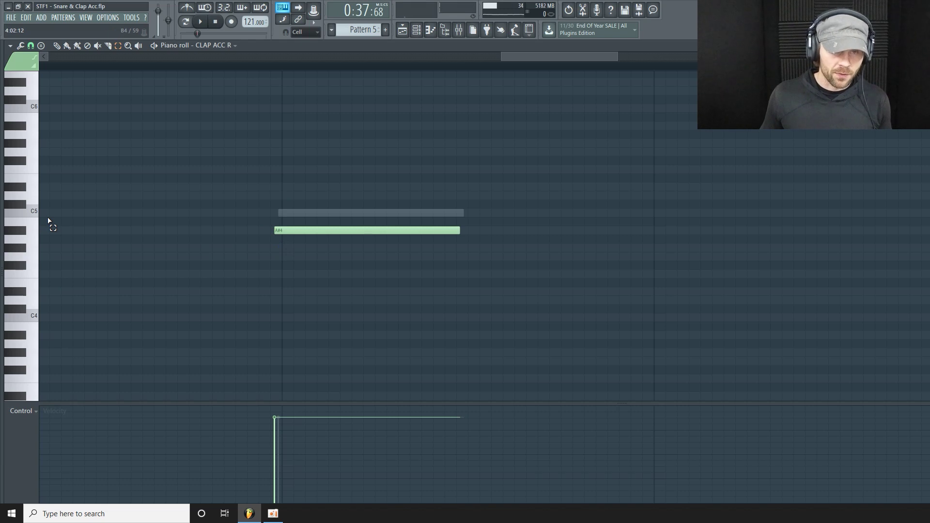
- Raise the mixer level of Insert 12 slightly and load Control Surface into its first effect slot
click(420, 33)
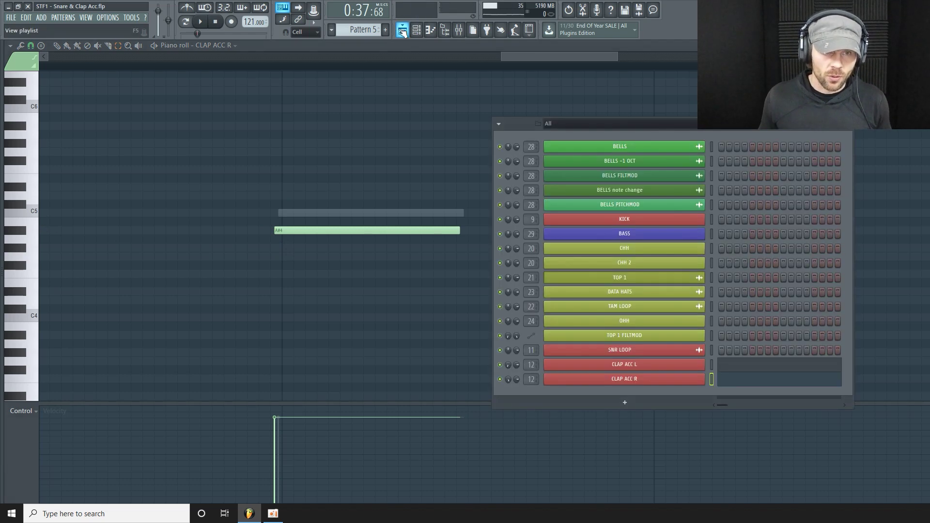
click(405, 32)
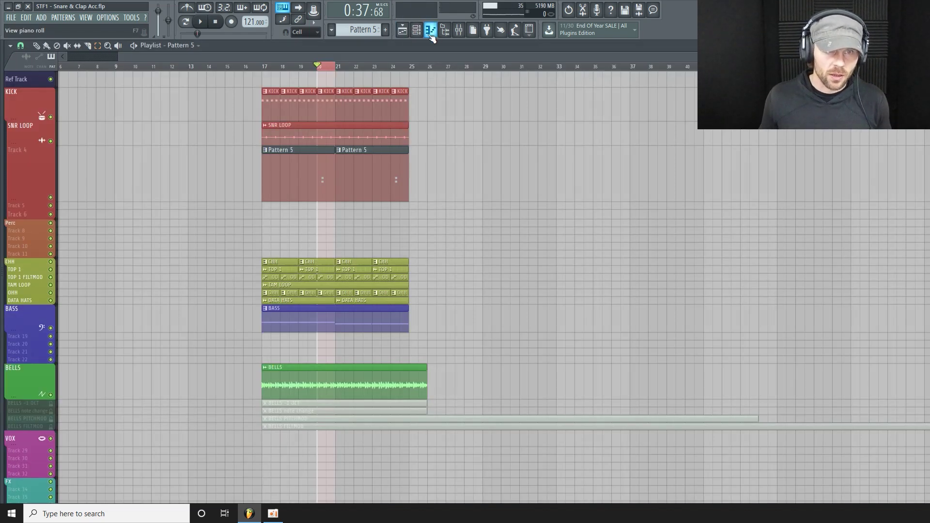
click(460, 34)
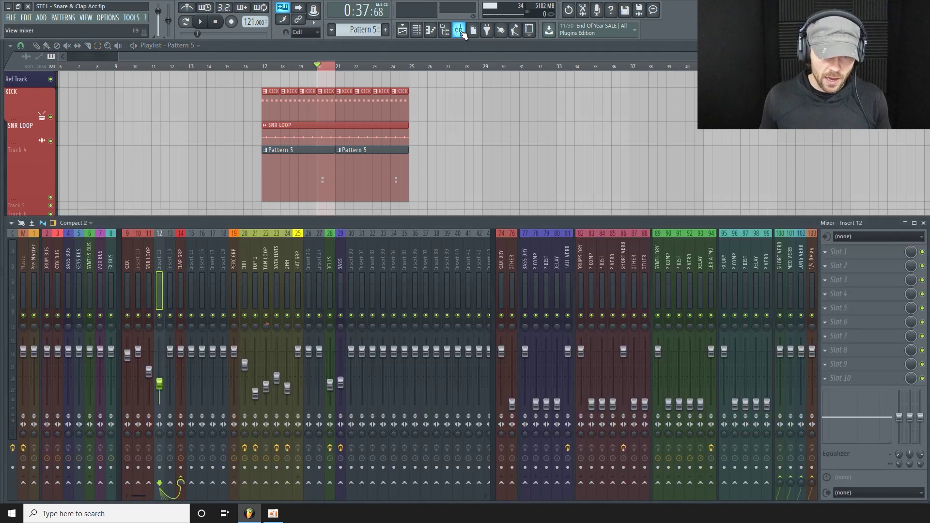
drag(162, 387, 162, 383)
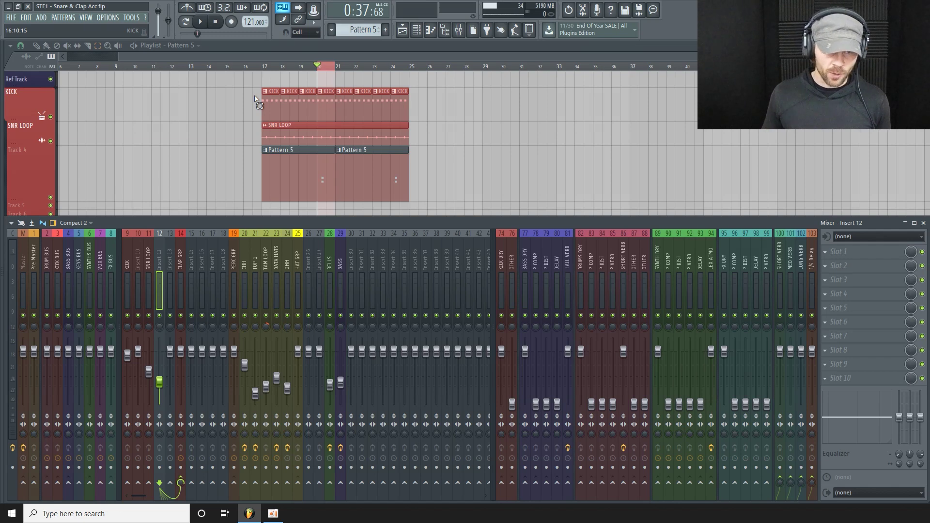
click(863, 253)
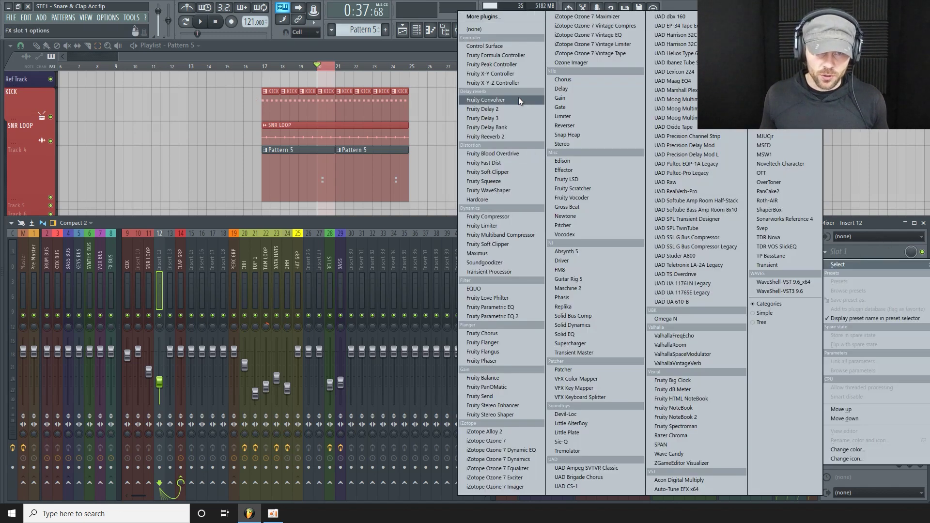
click(482, 46)
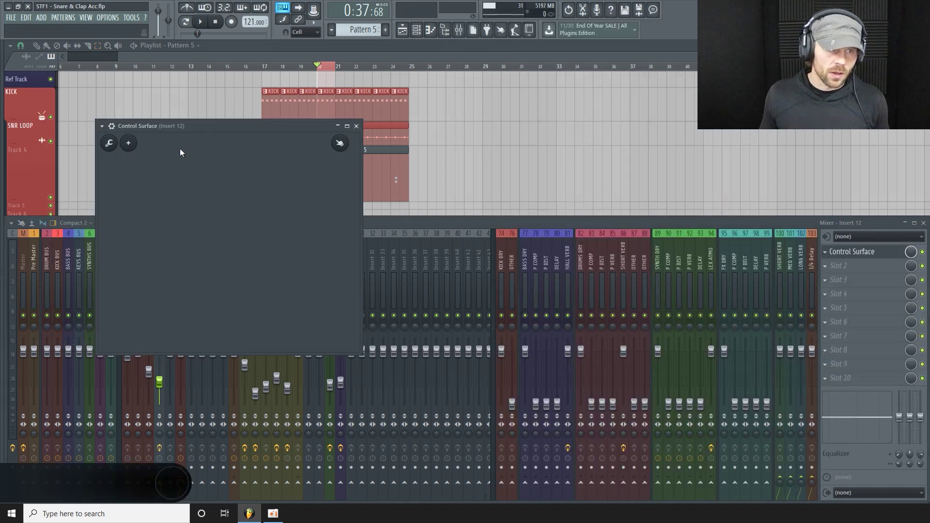
- Add a knob to the Control Surface, enlarge it to fill most of the canvas, and set its style to Heavy Metal
click(128, 143)
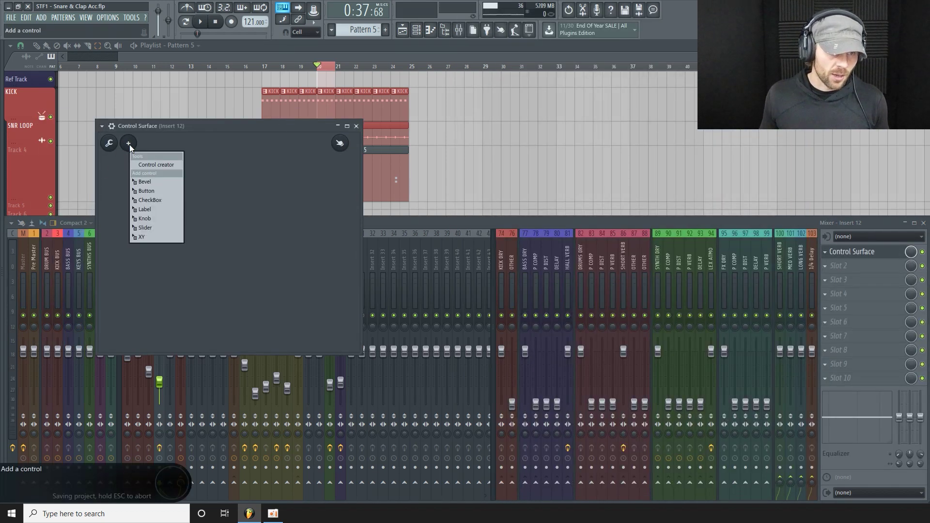
click(154, 219)
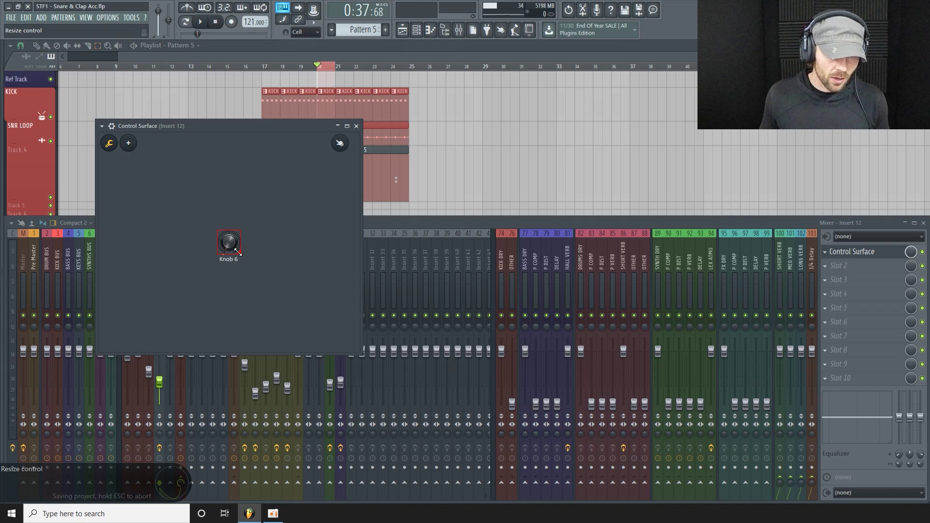
drag(256, 272, 300, 316)
right_click(228, 237)
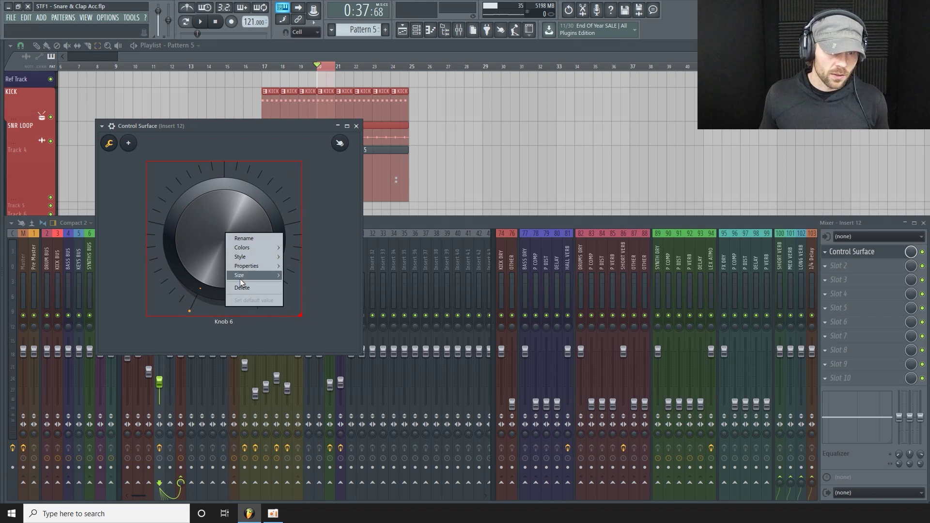
mouse_move(254, 256)
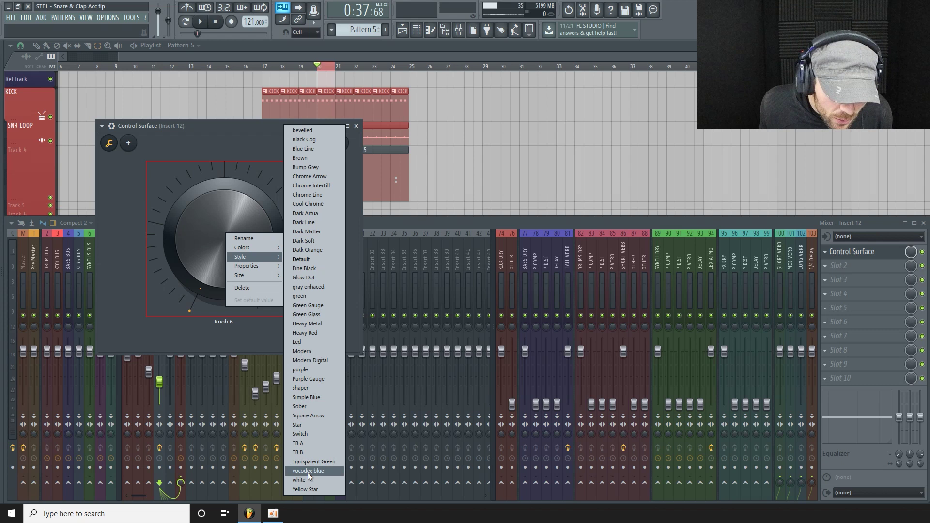
click(323, 324)
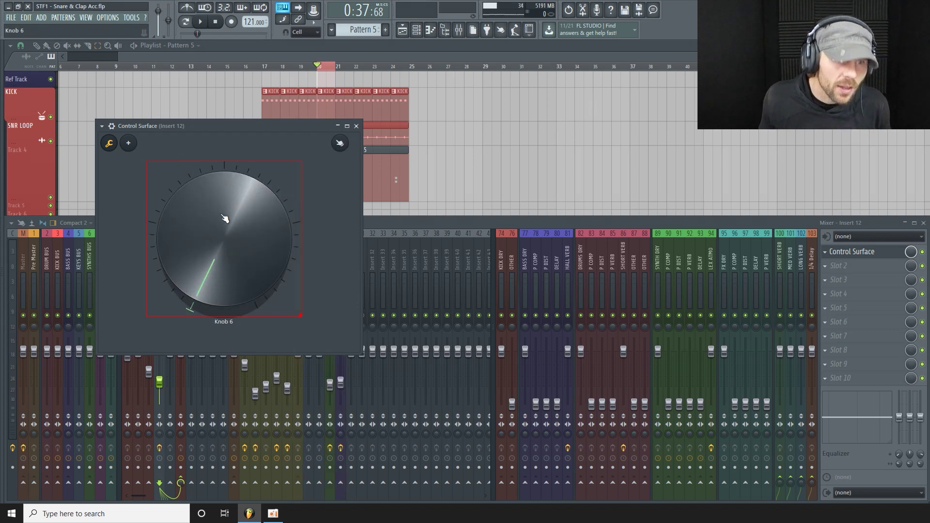
- Rename the knob as Decay, leave edit mode, and move the Control Surface window clear of the playlist clips
right_click(221, 231)
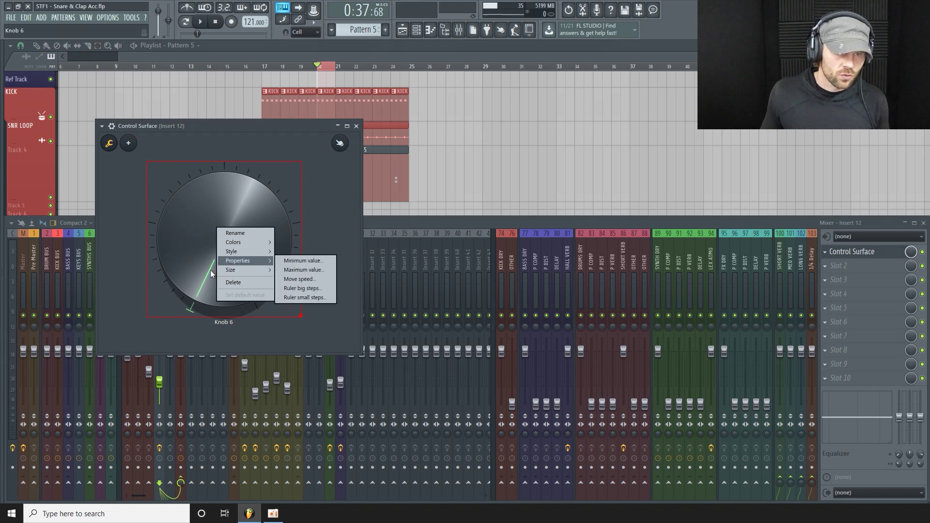
click(235, 233)
text(dE)
key(BackSpace)
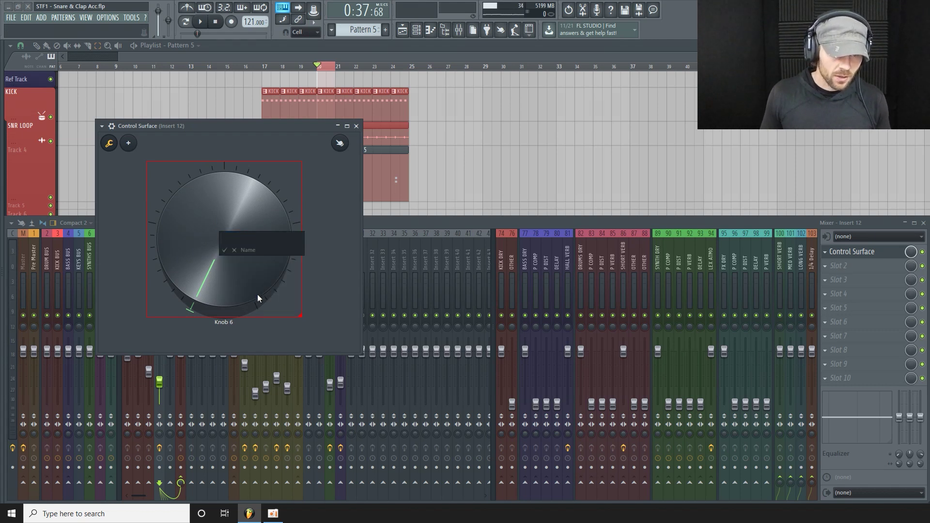
key(BackSpace)
text(Decay)
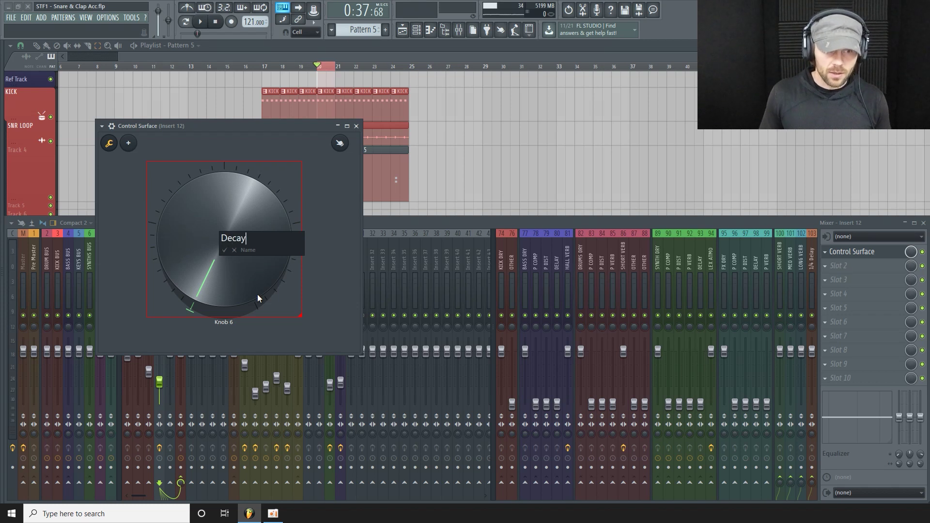
key(Return)
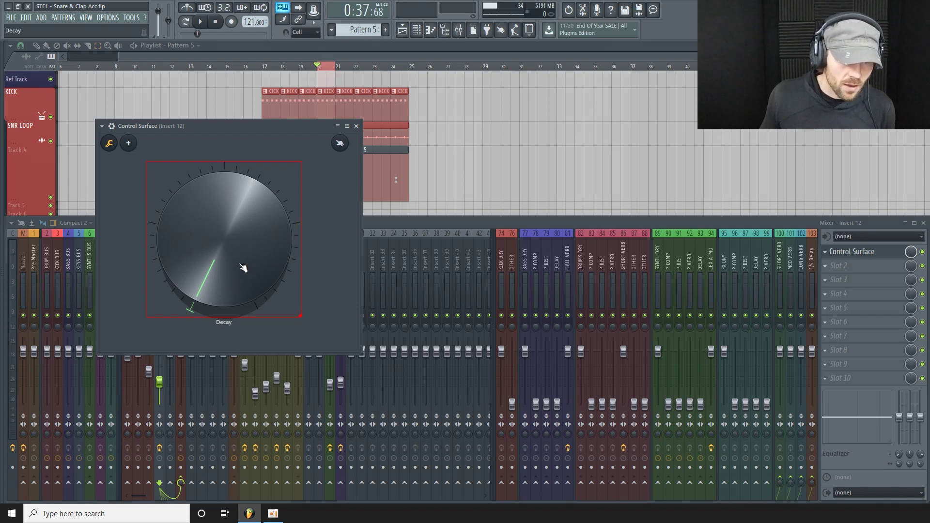
click(340, 143)
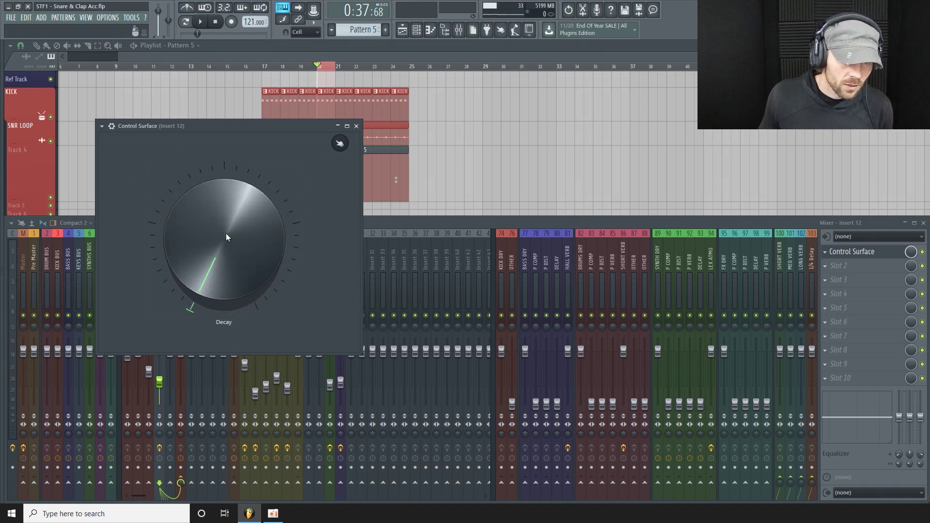
drag(254, 131, 554, 226)
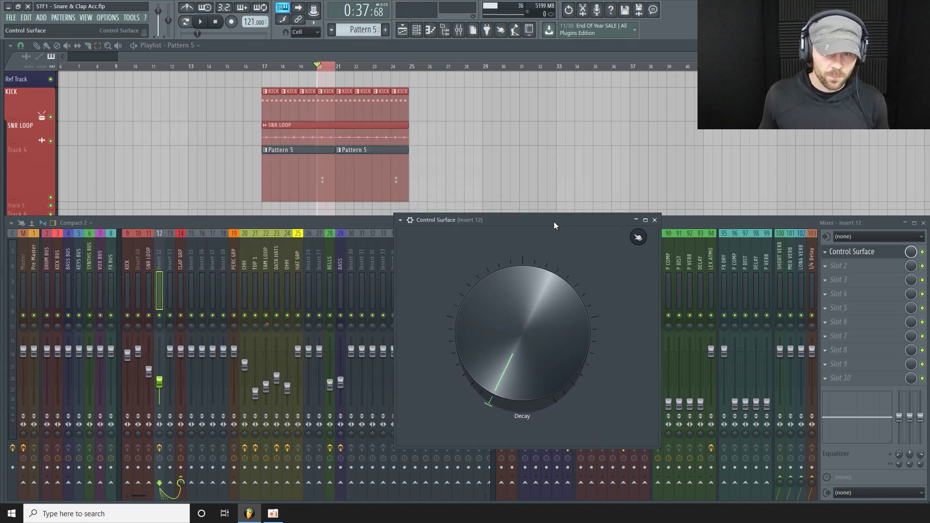
- Rename the Control Surface effect slot on Insert 12 as DECAY and color it red
click(826, 252)
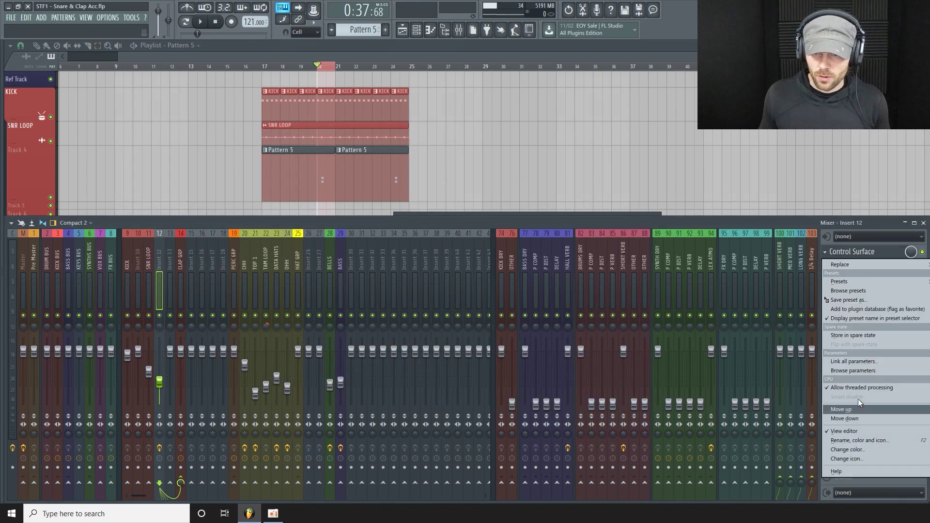
click(852, 440)
text(de)
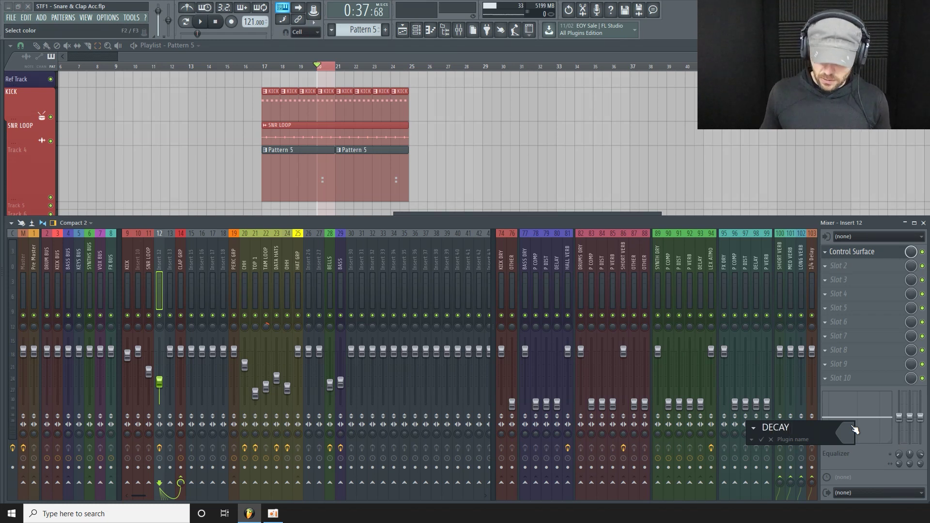
click(850, 430)
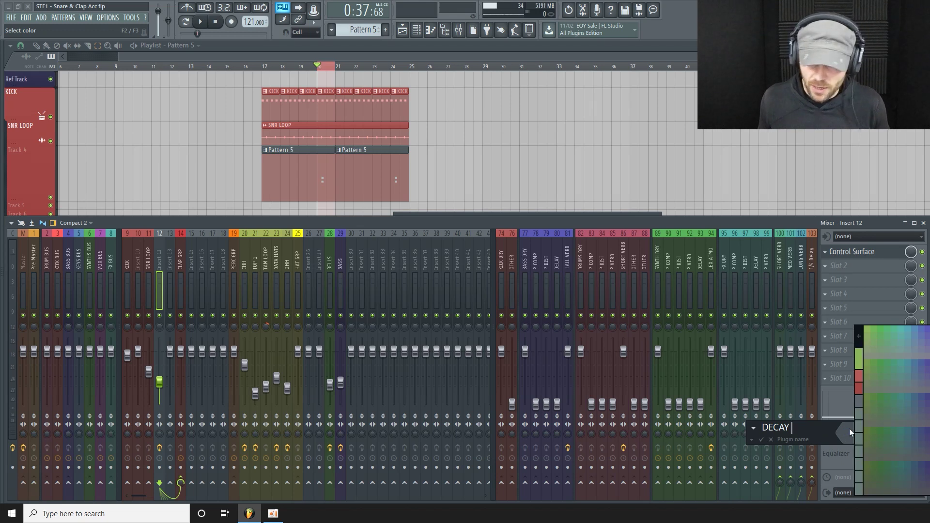
click(929, 343)
key(Return)
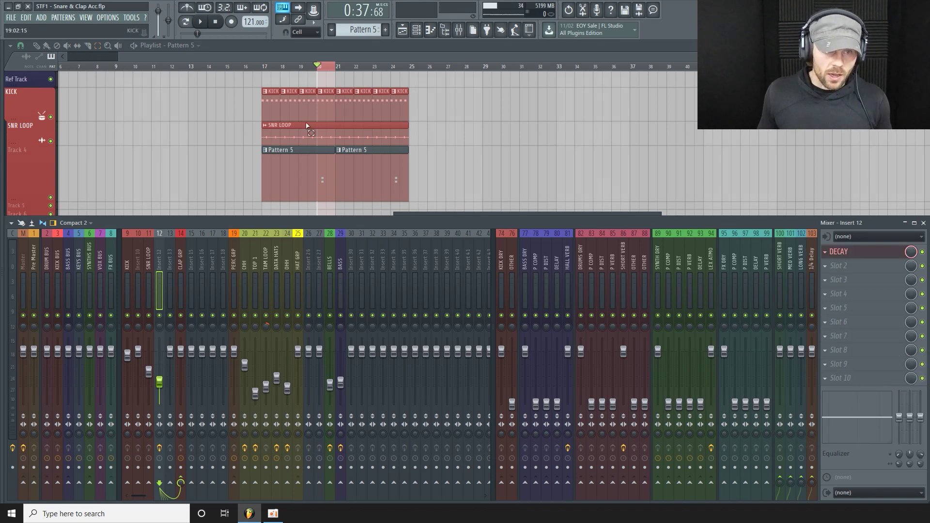
- Enable the volume envelope of CLAP ACC L with zero attack, hold and sustain, and a slightly longer decay
click(430, 30)
click(651, 369)
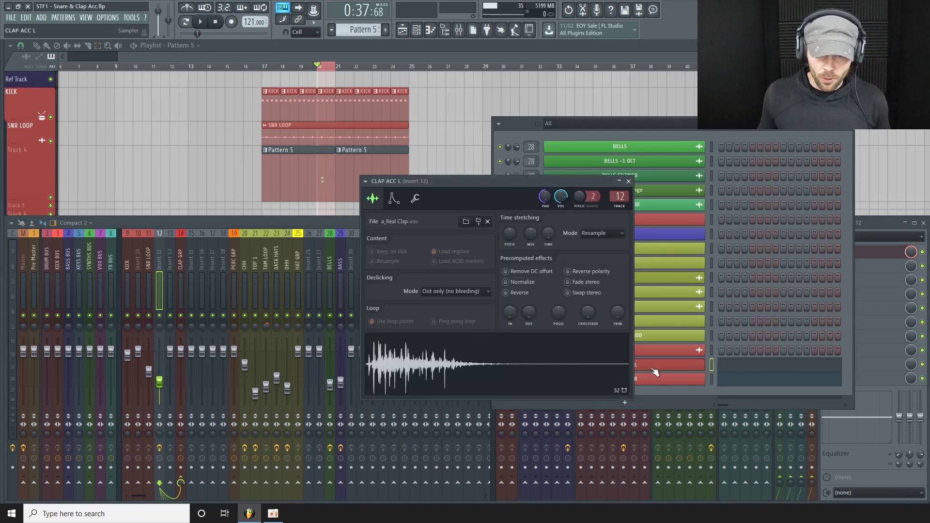
click(397, 200)
drag(485, 183, 402, 171)
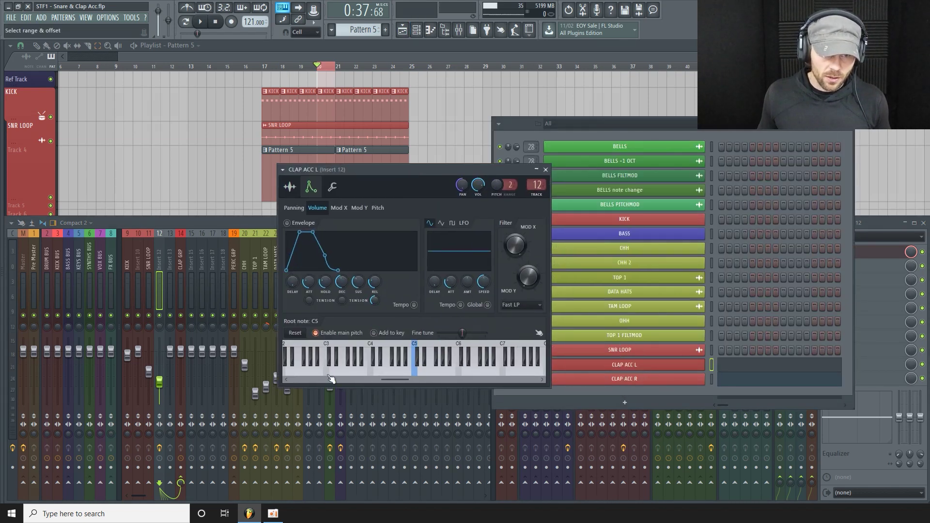
click(287, 223)
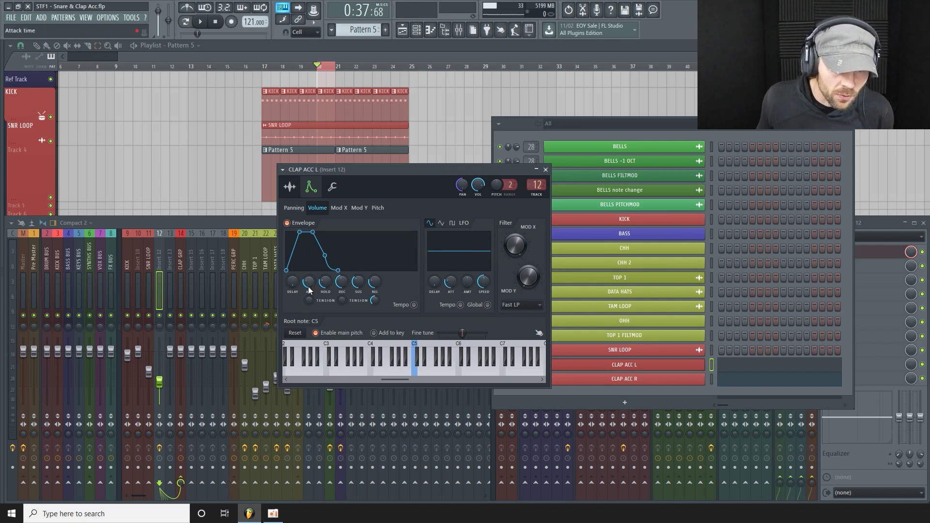
drag(310, 282, 327, 310)
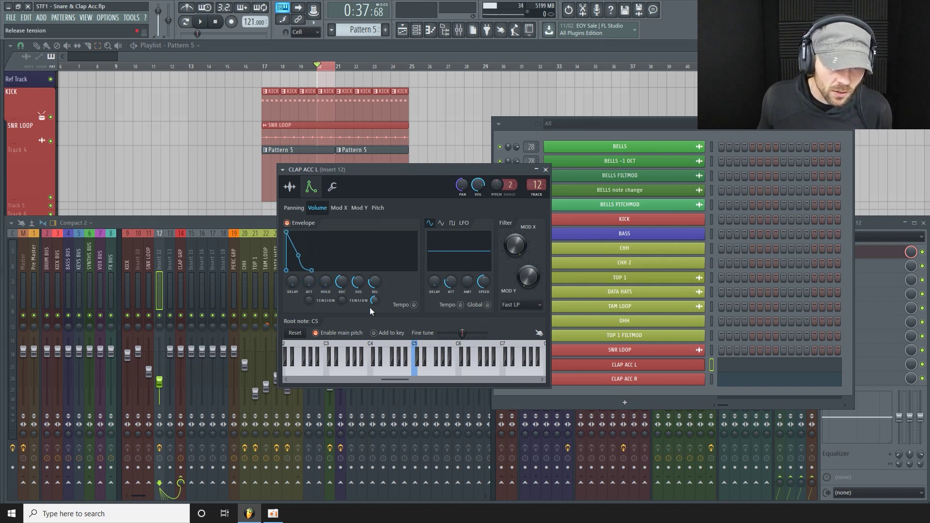
drag(366, 287, 343, 286)
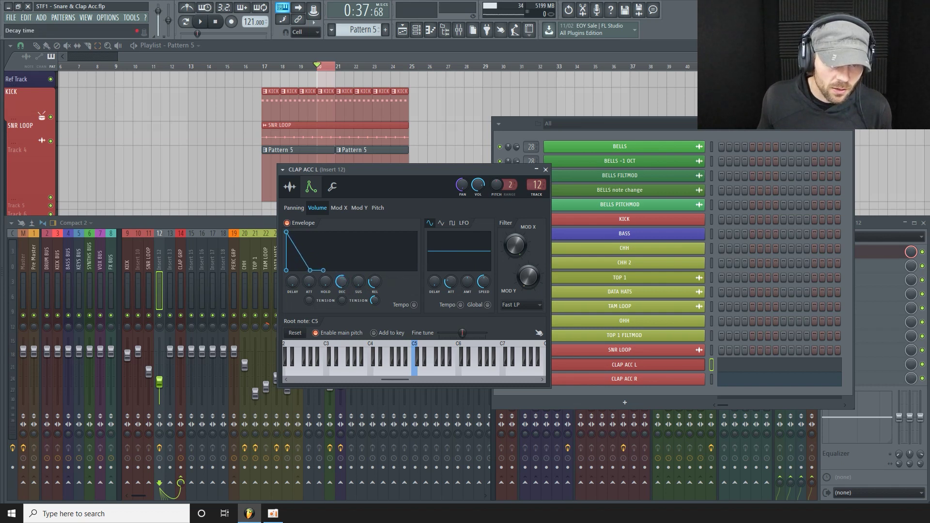
- Link the CLAP ACC L envelope's decay time to the internal controller DECAY - Decay
right_click(342, 286)
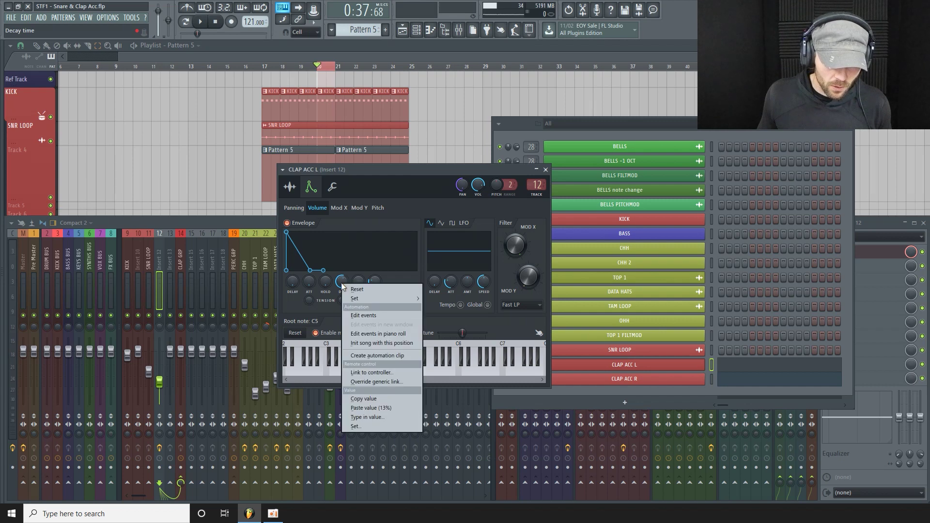
click(384, 375)
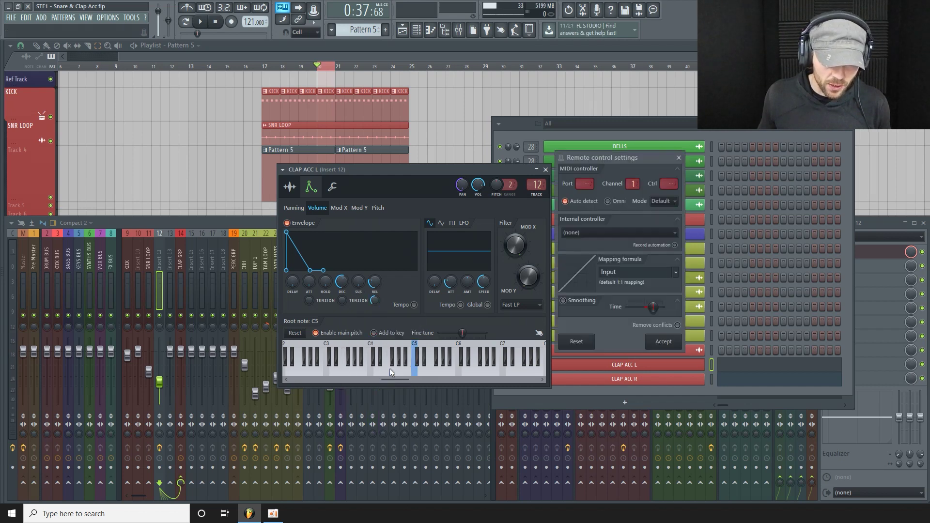
click(672, 233)
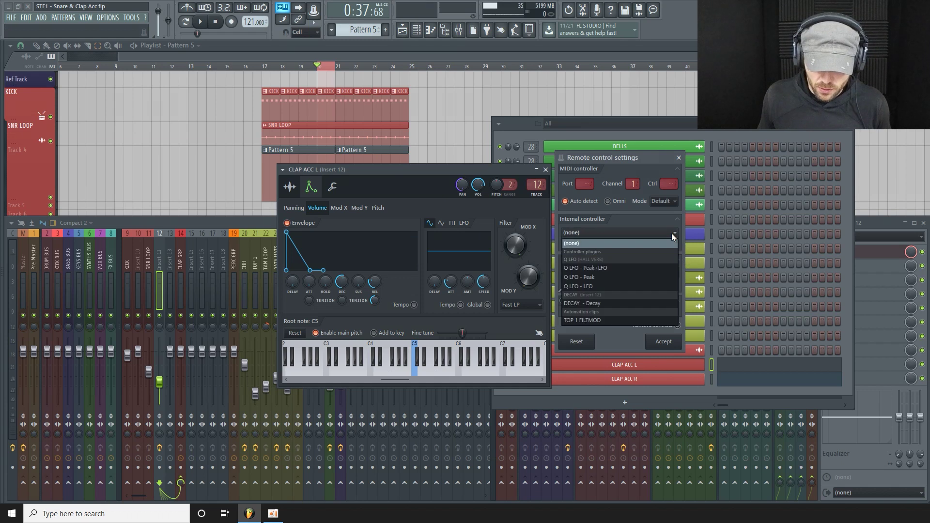
click(606, 303)
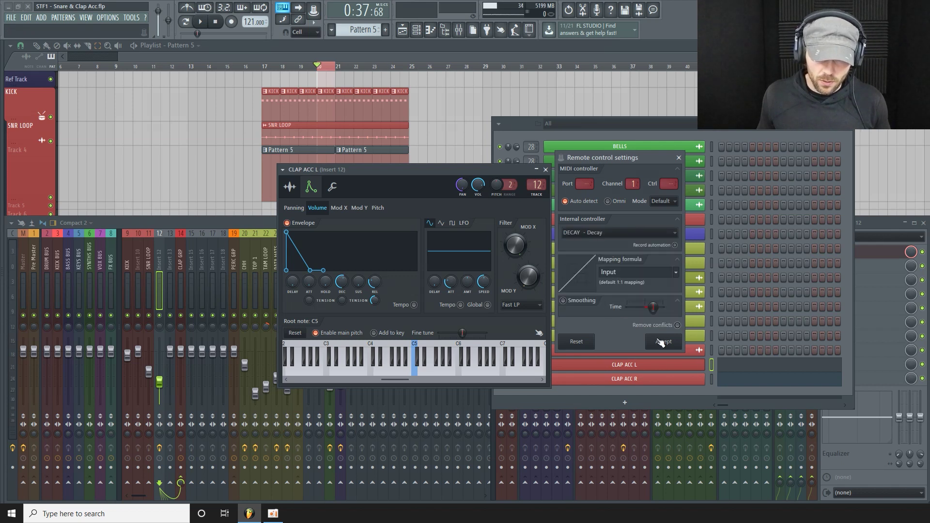
click(663, 342)
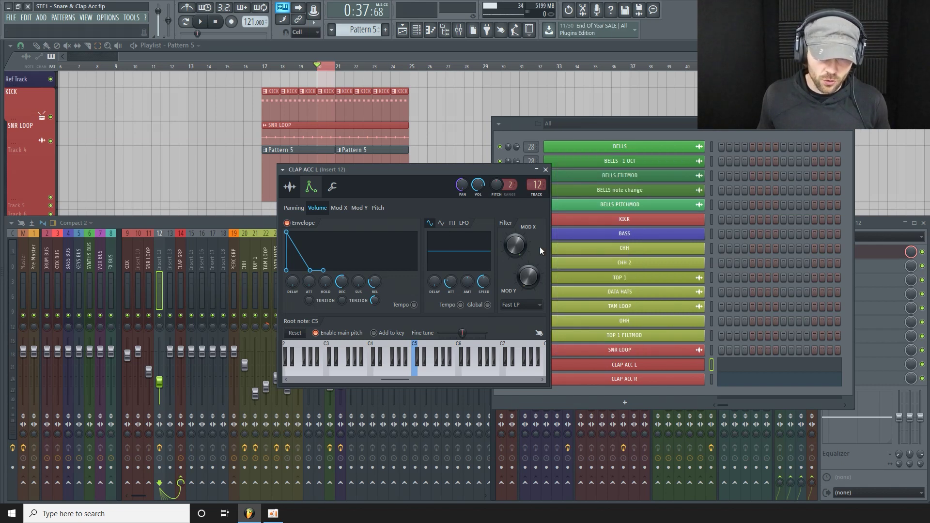
- Enable the volume envelope of CLAP ACC R with zero attack, hold and sustain, and a slightly longer decay
click(662, 384)
drag(472, 196, 378, 152)
click(311, 167)
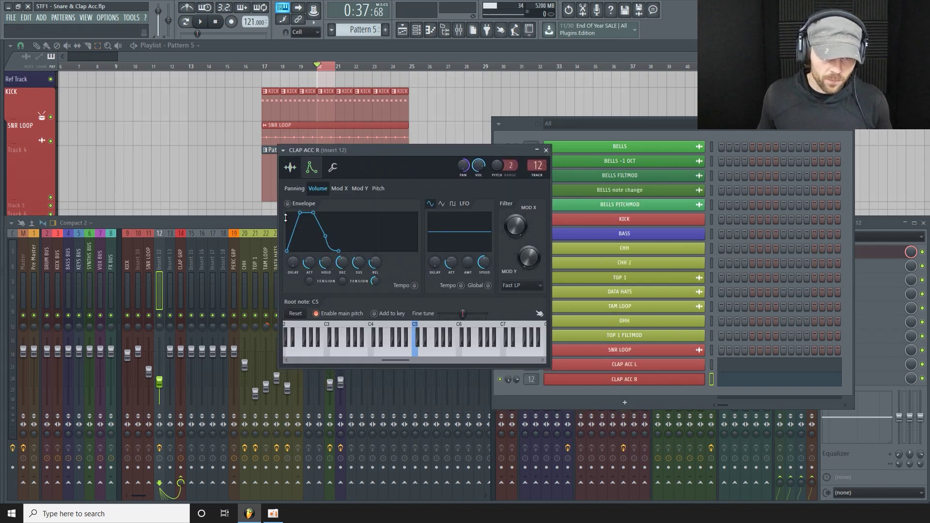
drag(309, 263, 325, 293)
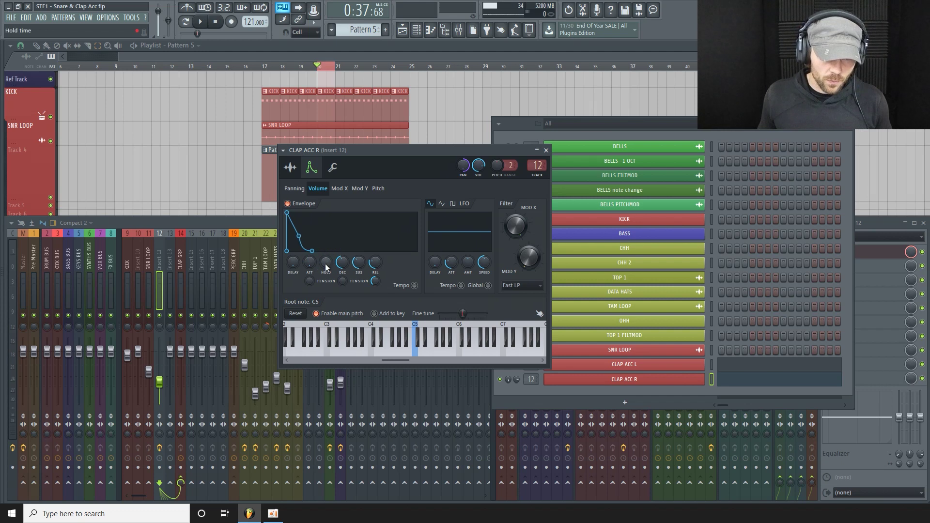
drag(363, 265, 343, 257)
- Link the CLAP ACC R envelope's decay time to the internal controller DECAY - Decay
right_click(343, 266)
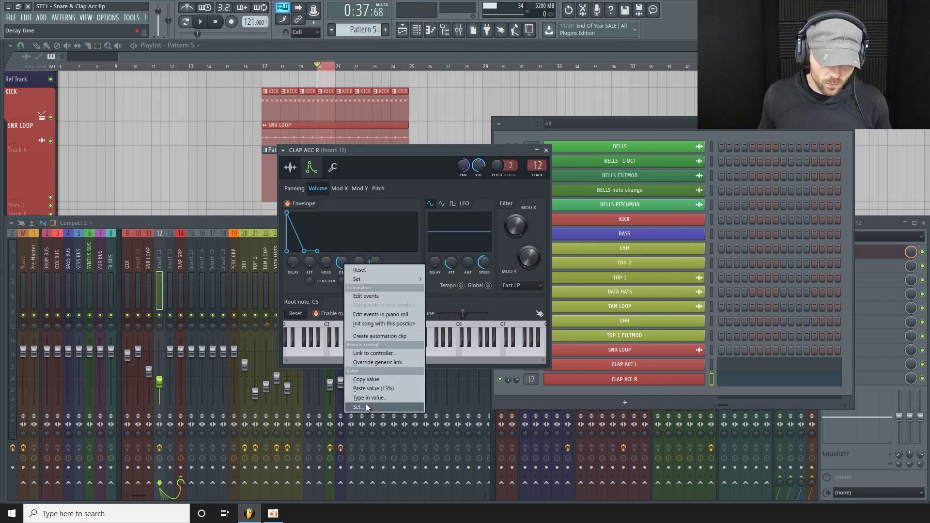
click(384, 353)
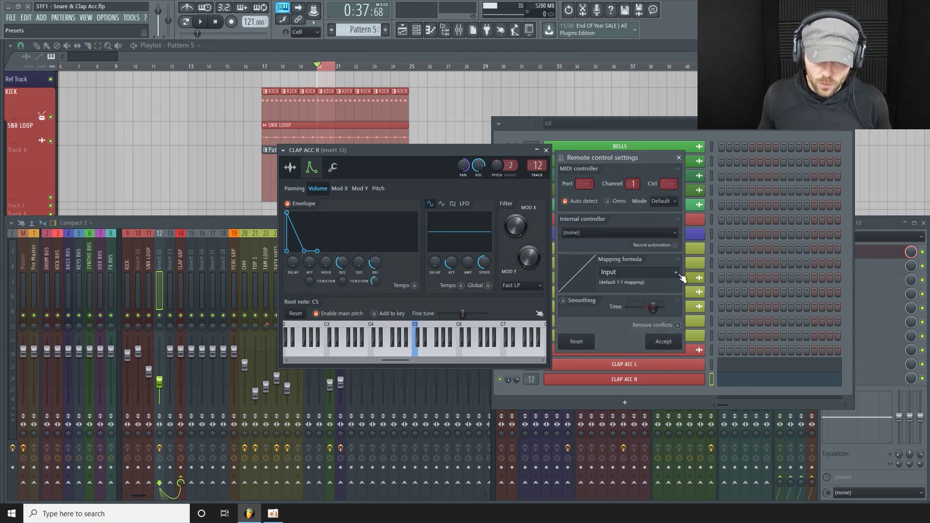
click(669, 234)
click(603, 306)
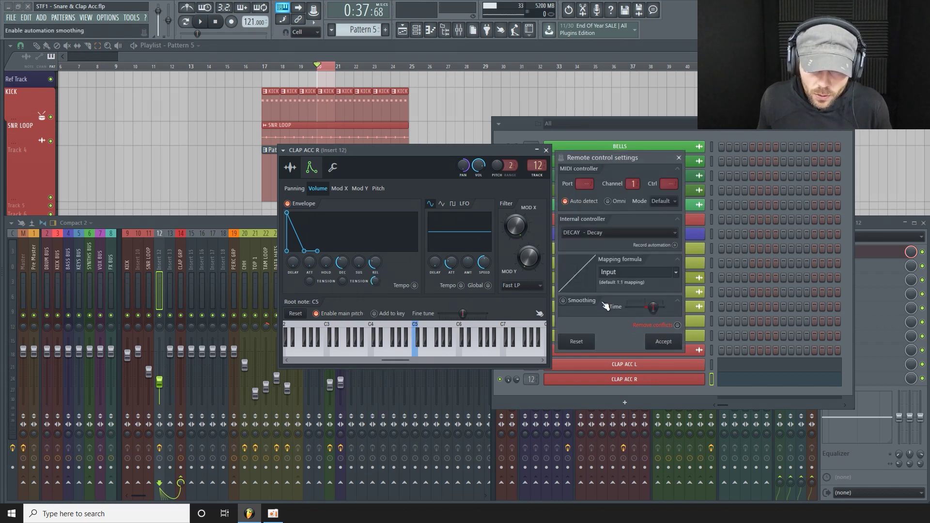
click(663, 342)
- Place the CLAP ACC R envelope beside the DECAY control surface and turn the Decay knob up to test the link
drag(356, 151, 288, 137)
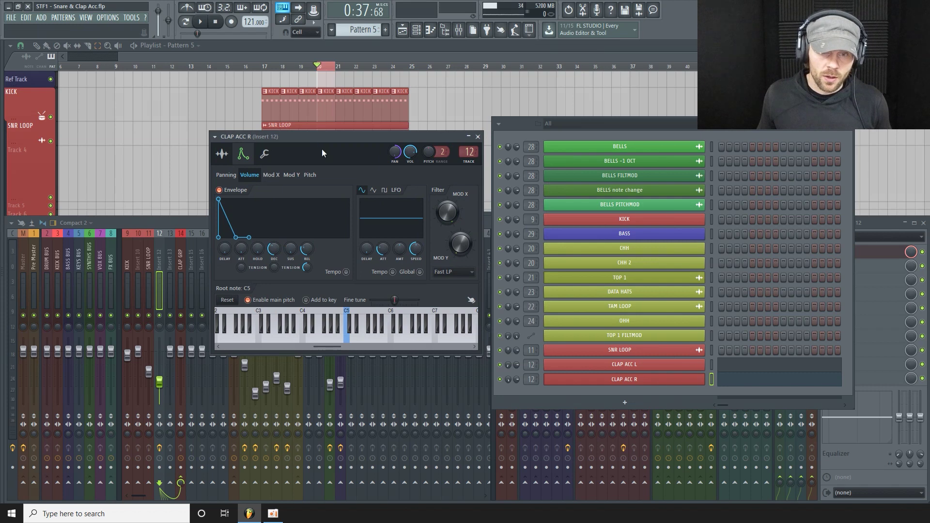
click(904, 262)
click(855, 253)
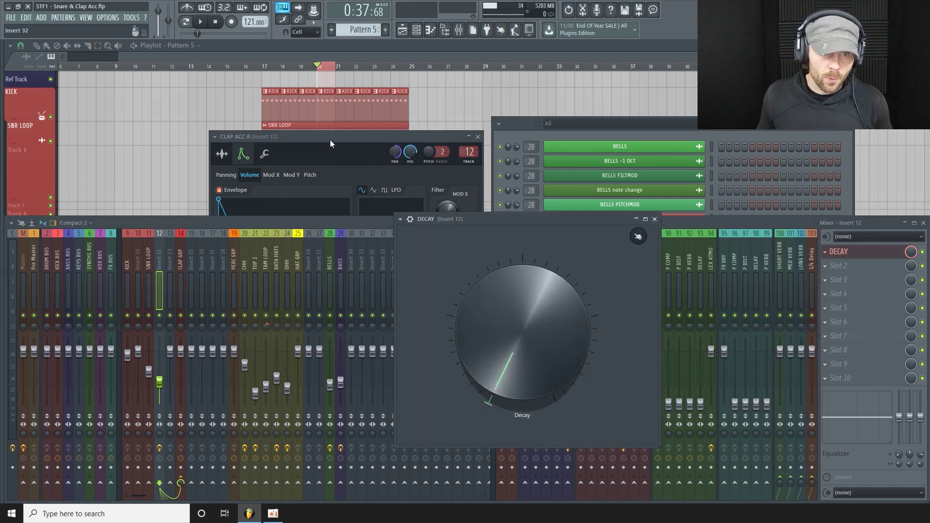
drag(330, 139, 285, 135)
drag(546, 221, 592, 212)
drag(556, 382, 557, 345)
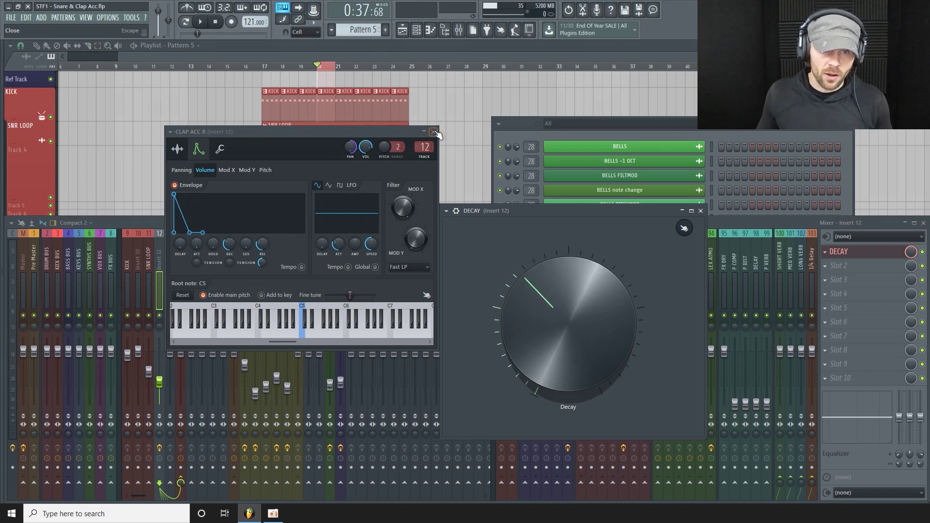
- Replace the CLAP ACC R window with the CLAP ACC L envelope beside the DECAY surface, and turn the Decay knob down to shorten the decay
click(435, 132)
click(663, 364)
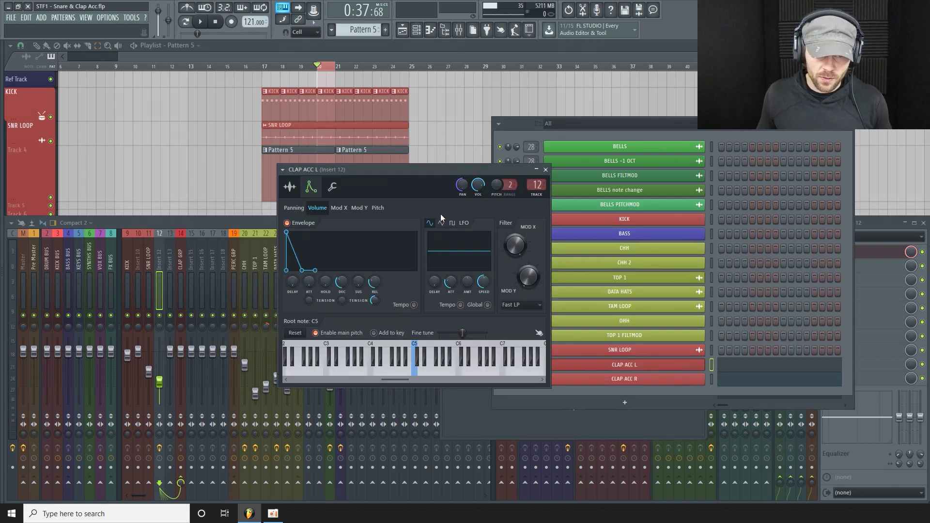
drag(420, 179, 288, 216)
click(521, 427)
mouse_move(550, 364)
mouse_down()
mouse_move(550, 354)
mouse_move(550, 370)
mouse_up()
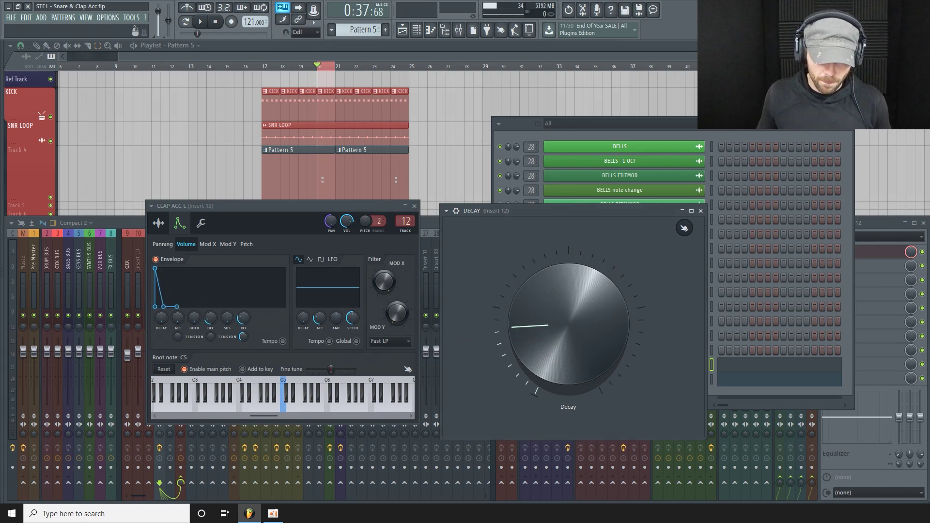
- Play the loop and fine-tune the Decay knob of the DECAY control surface by ear
right_click(539, 356)
right_click(541, 340)
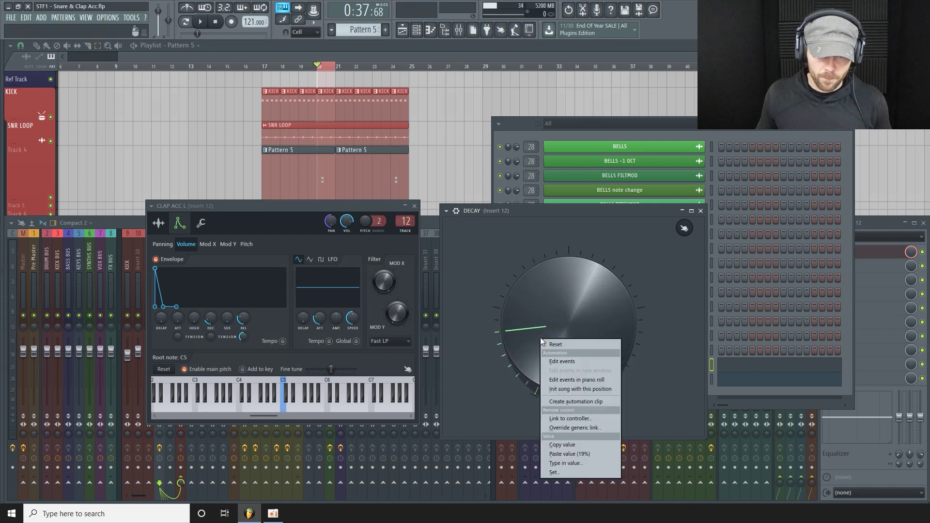
click(528, 314)
drag(528, 313, 528, 324)
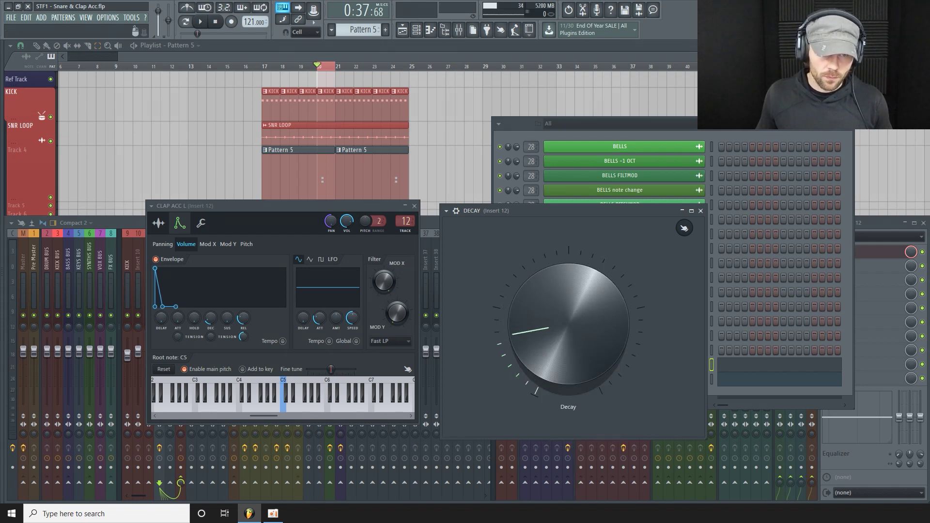
key(space)
mouse_move(530, 336)
mouse_down()
mouse_move(530, 317)
mouse_move(530, 341)
mouse_move(527, 330)
mouse_up()
- Copy the Decay knob's current value as a fallback and turn the knob slightly further down to compare
right_click(528, 338)
click(551, 443)
right_click(543, 337)
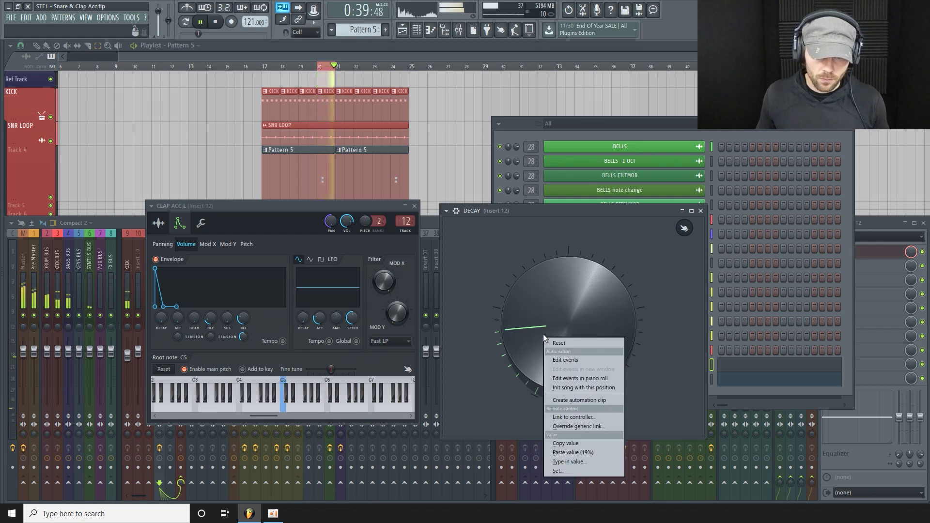
click(543, 335)
drag(542, 335, 543, 340)
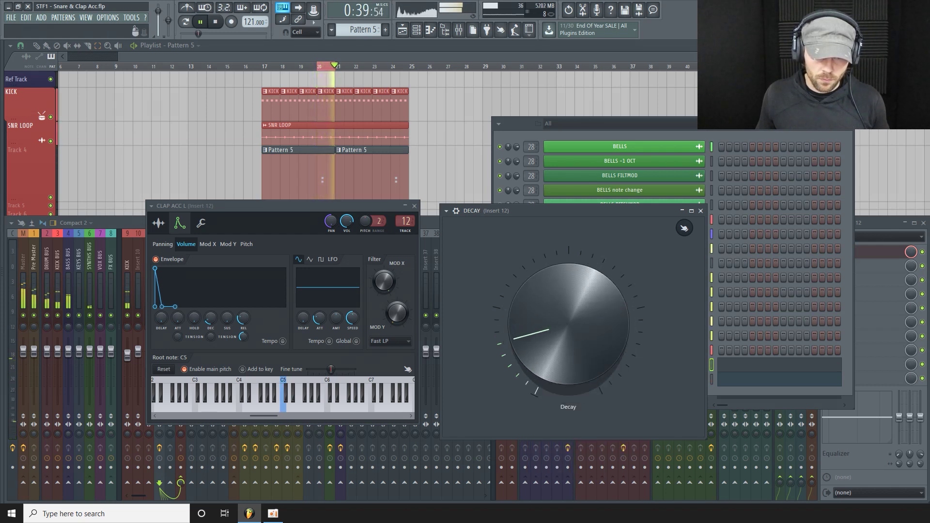
- Copy the shorter Decay value, compare another knob position, paste 15% back into the knob and stop playback
right_click(531, 324)
click(555, 430)
right_click(539, 352)
click(489, 372)
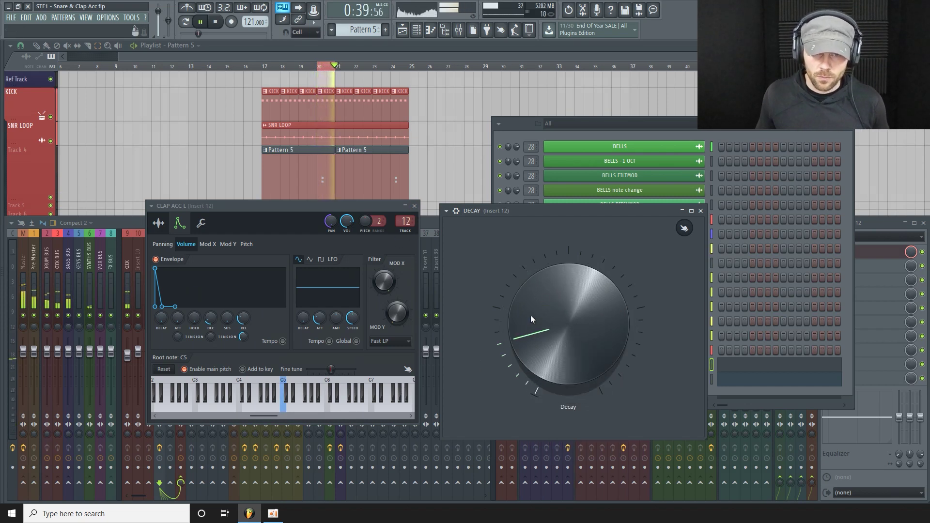
mouse_move(537, 281)
mouse_down()
mouse_move(537, 299)
mouse_move(537, 290)
mouse_up()
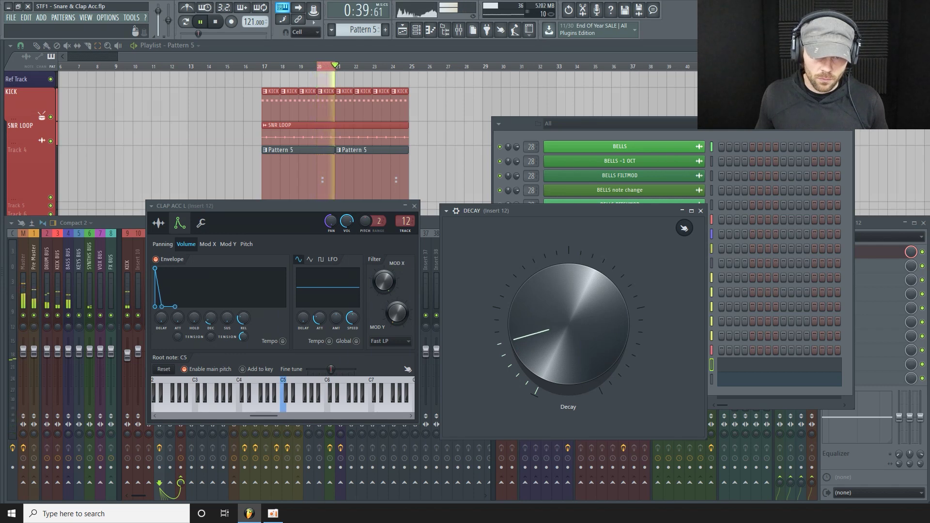
right_click(538, 312)
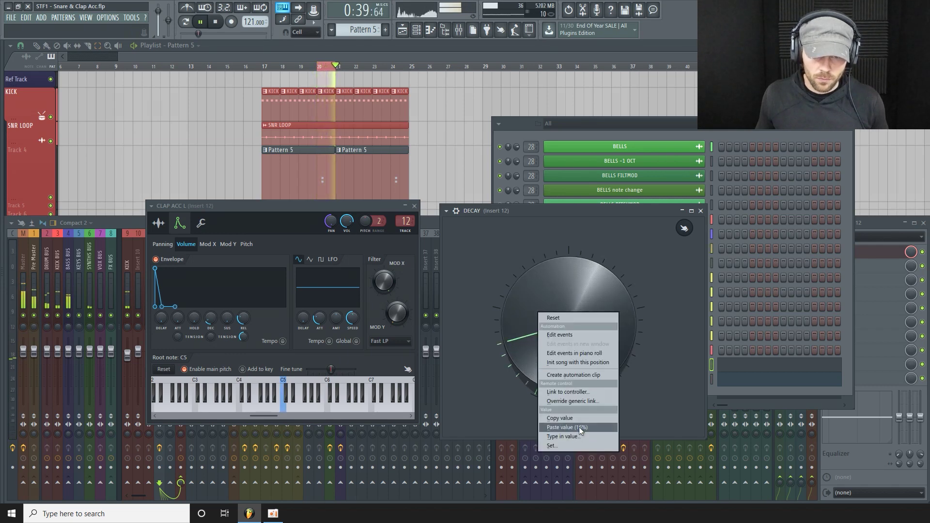
click(579, 427)
click(121, 223)
key(space)
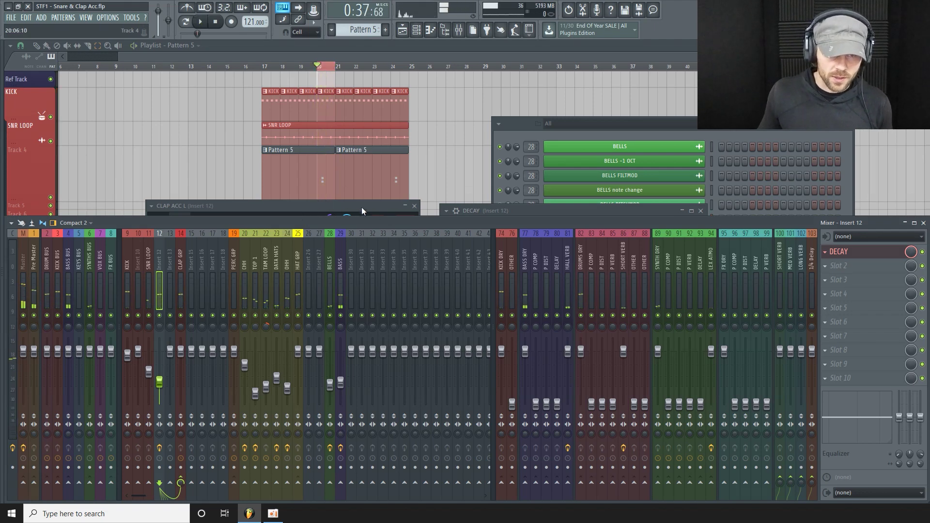
- Close the CLAP ACC L and DECAY windows and move the channel rack aside
drag(361, 207, 383, 160)
click(434, 155)
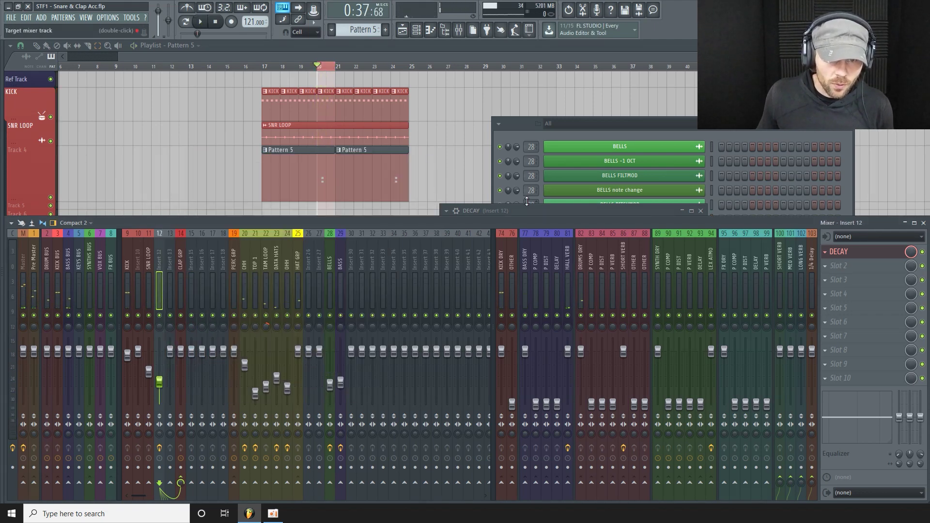
click(534, 208)
click(701, 211)
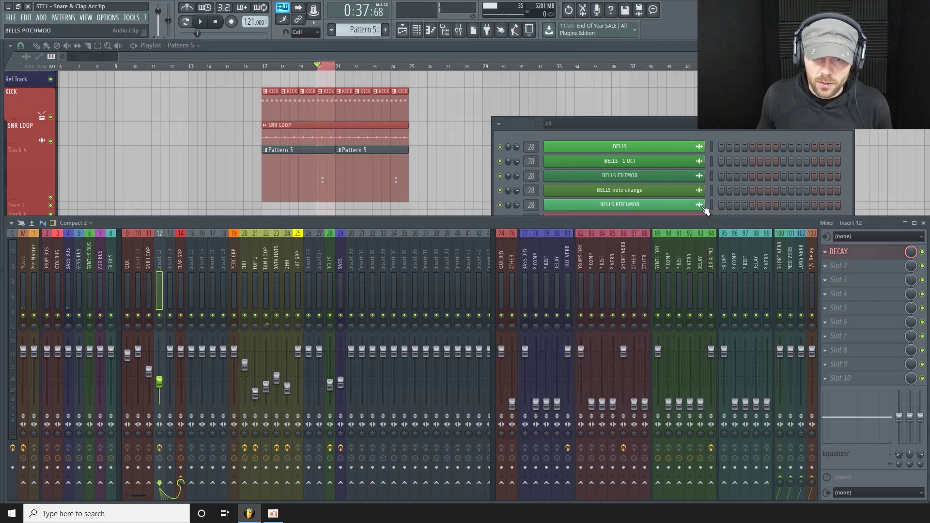
drag(523, 127, 467, 125)
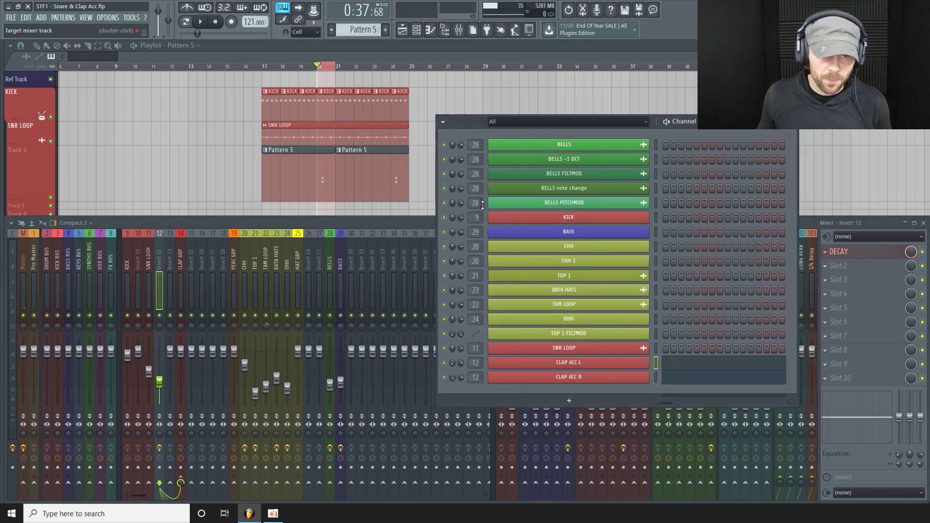
- Rename Pattern 5 as CLAP ACC in red, apply the name to its playlist track, and reduce that track's height
click(41, 45)
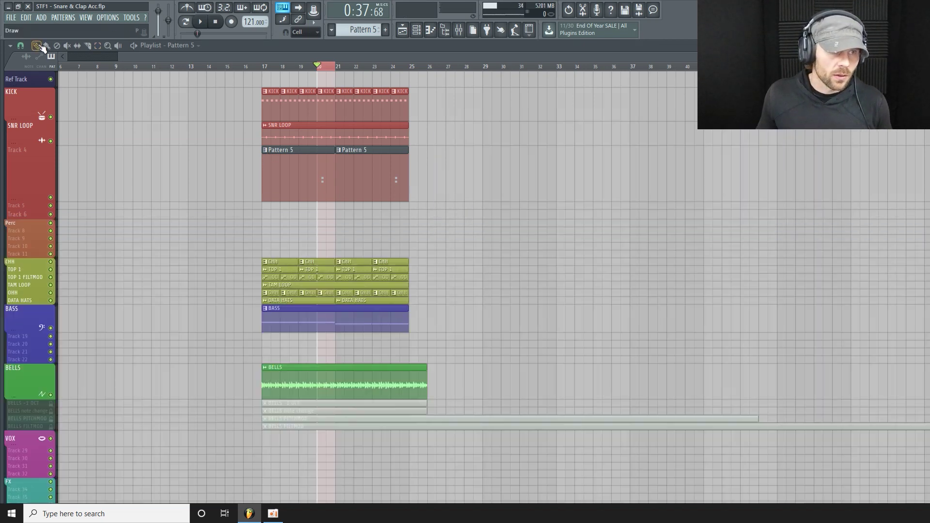
right_click(263, 154)
click(304, 196)
text(CL)
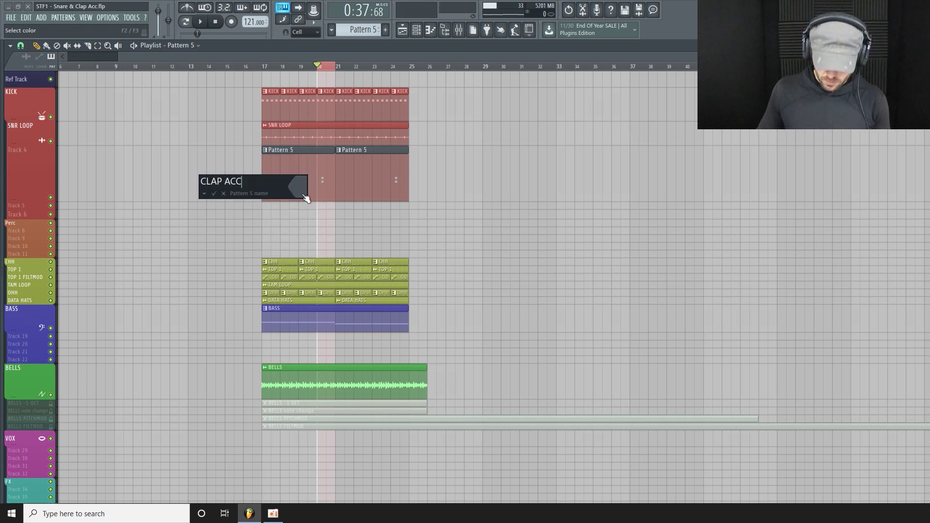
text(AP ACC)
click(301, 189)
click(428, 179)
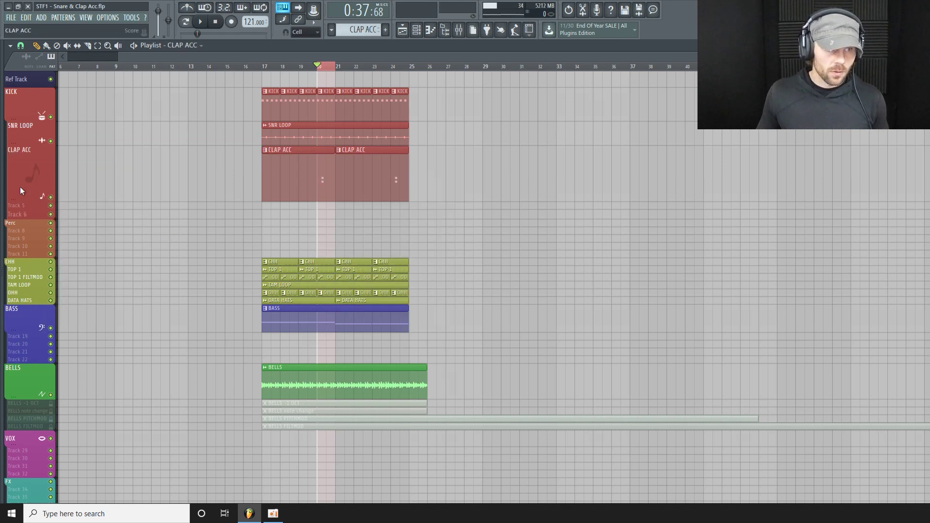
drag(23, 202, 27, 182)
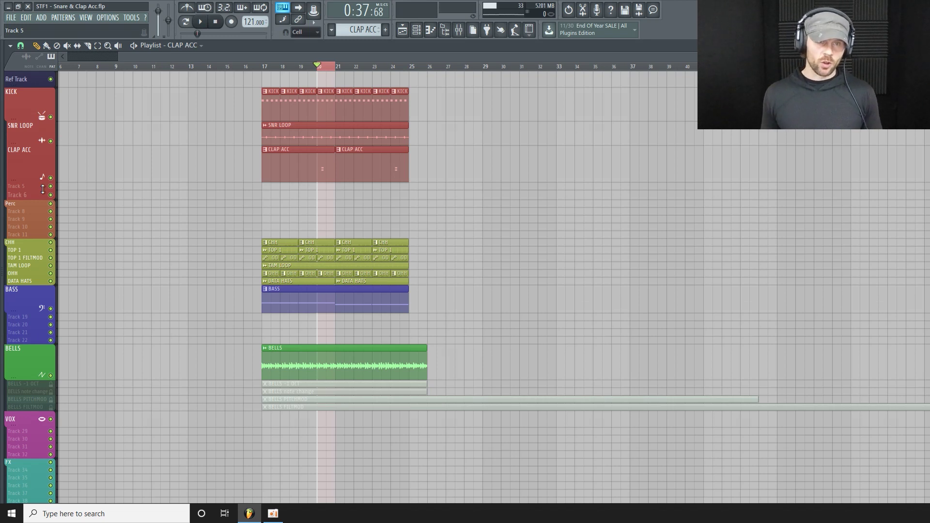
- Bring up the channel rack and mixer, and lower the Insert 12 fader to about 30% (-19.7 dB)
click(418, 30)
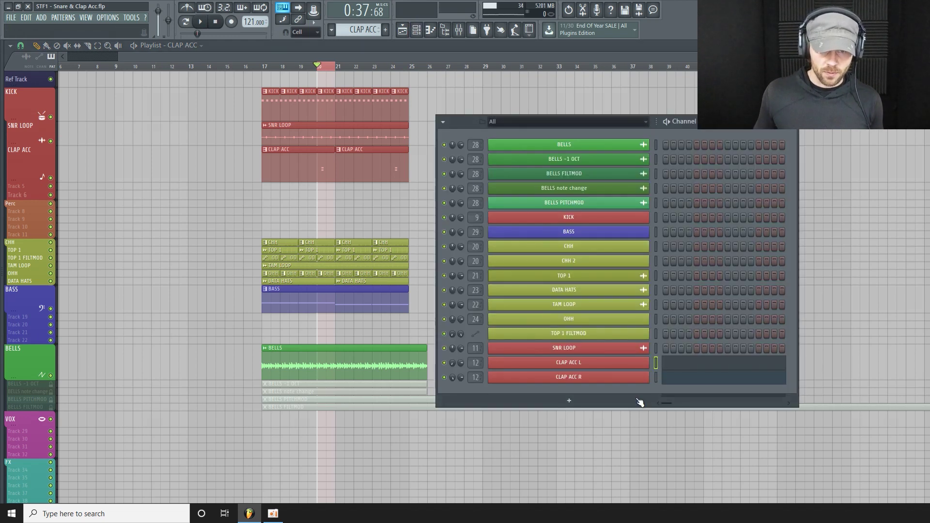
click(459, 30)
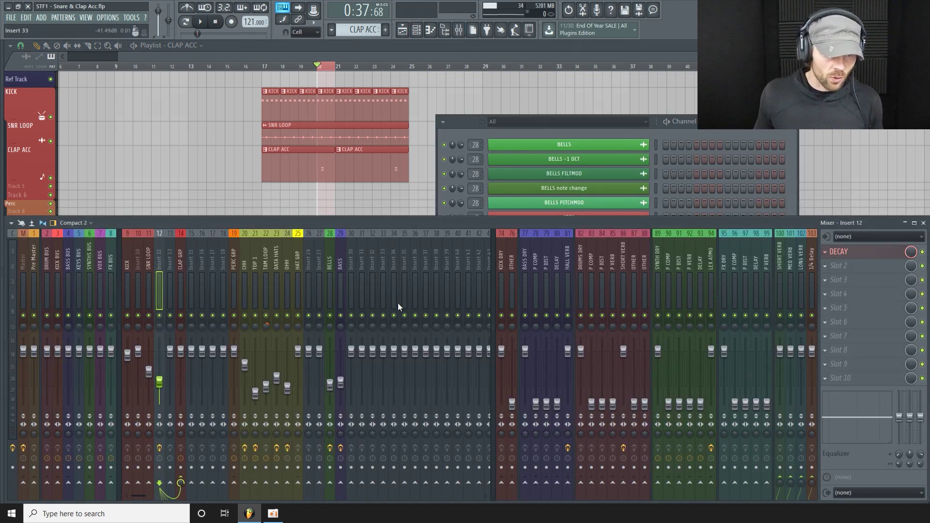
click(153, 382)
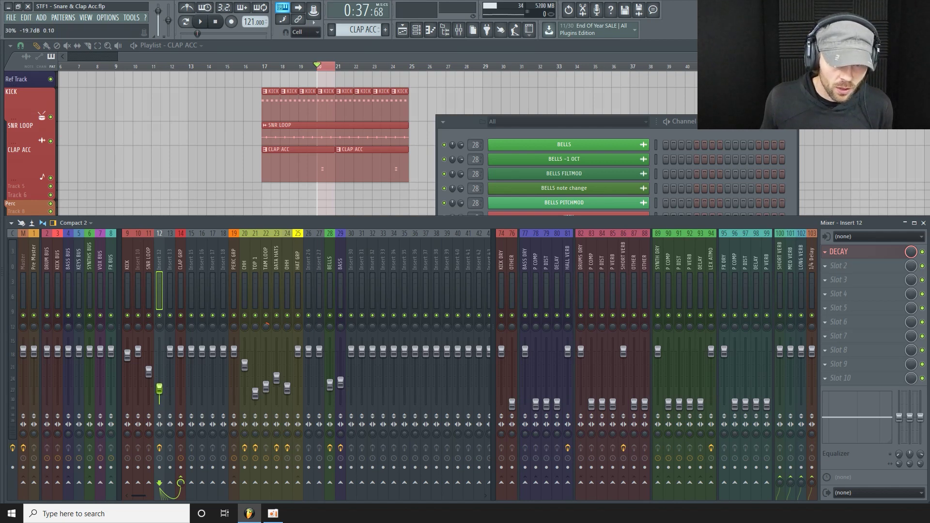
- Rename mixer track Insert 12 as CLP ACC and colour it red
right_click(159, 264)
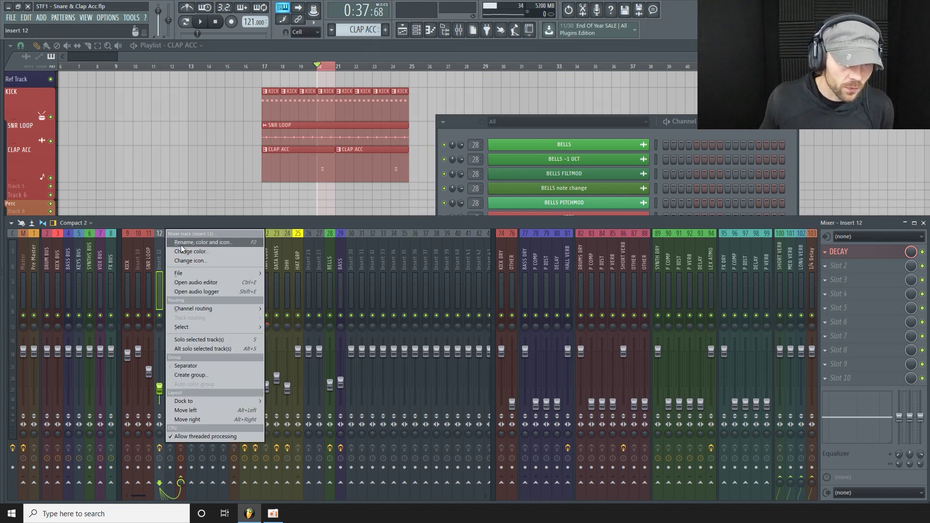
click(175, 245)
text(CLP A)
key(BackSpace)
text(LP ACC)
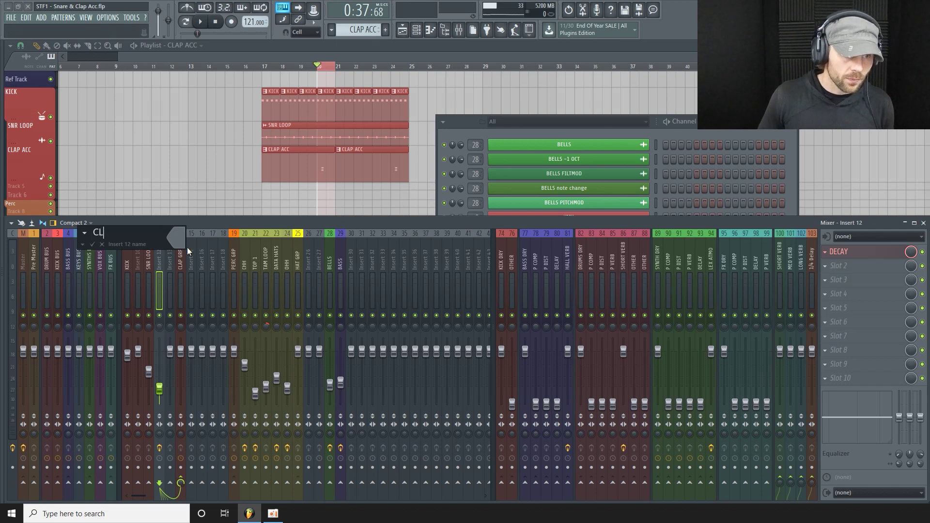
click(180, 237)
click(304, 229)
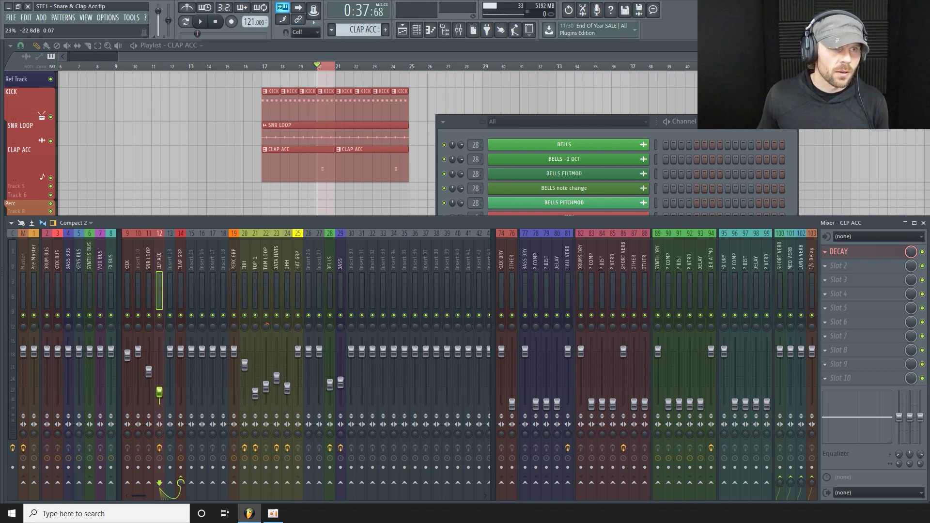
- Balance the CLP ACC fader against the playing loop, copy and paste back a 13% level, and stop playback
key(space)
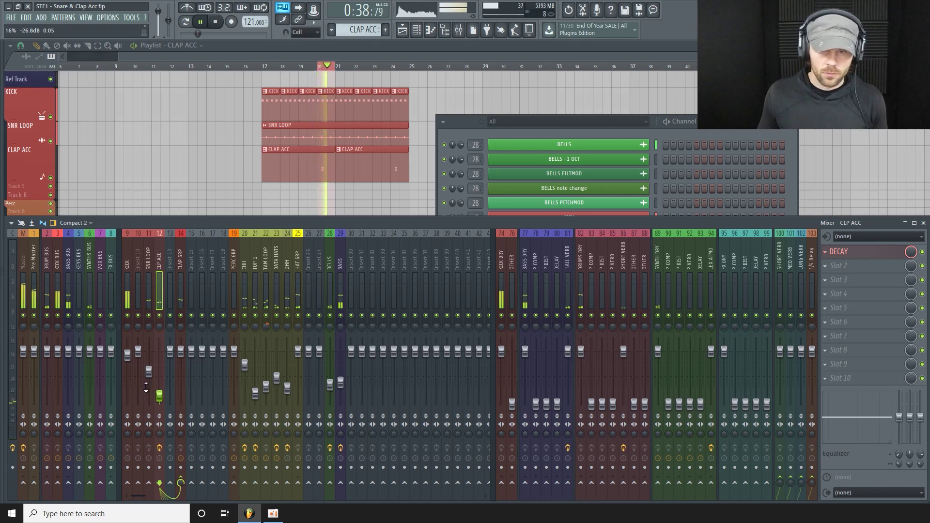
mouse_move(161, 398)
mouse_down()
mouse_move(160, 386)
mouse_move(159, 396)
mouse_up()
right_click(160, 398)
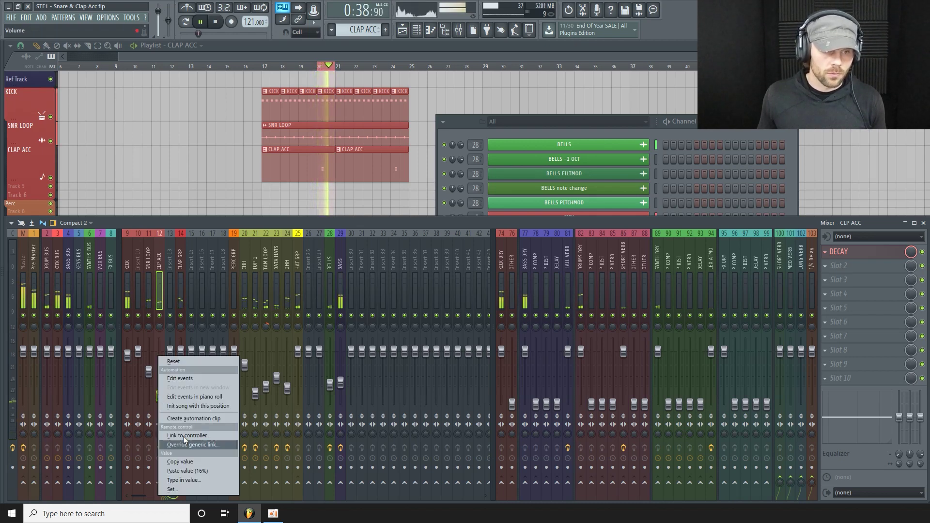
click(189, 462)
right_click(162, 402)
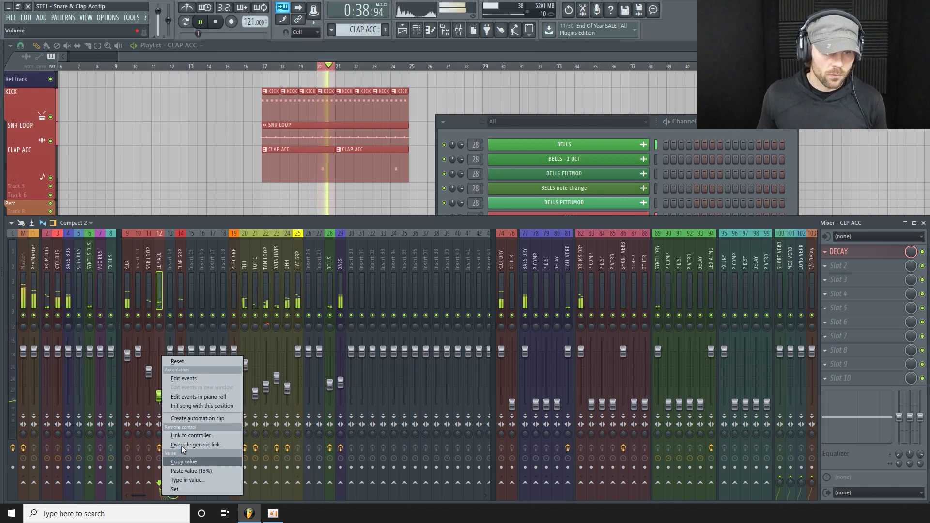
click(201, 471)
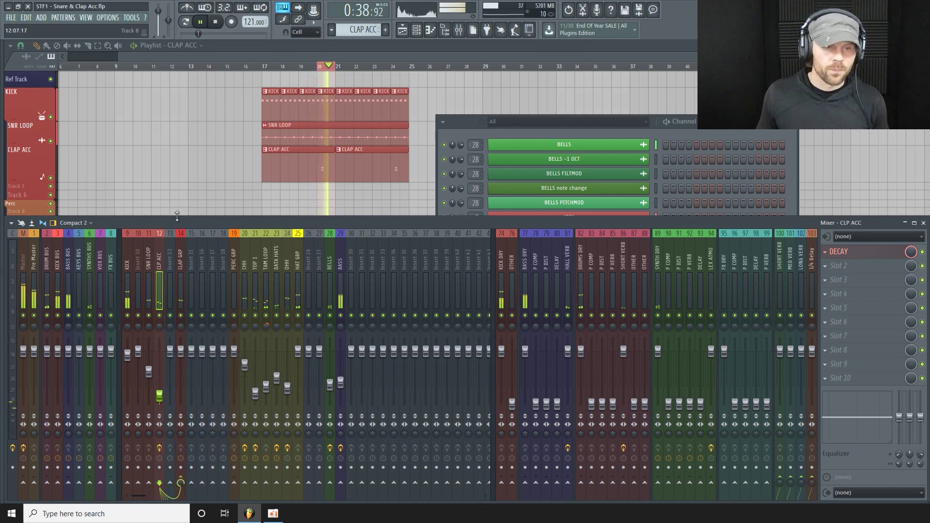
key(space)
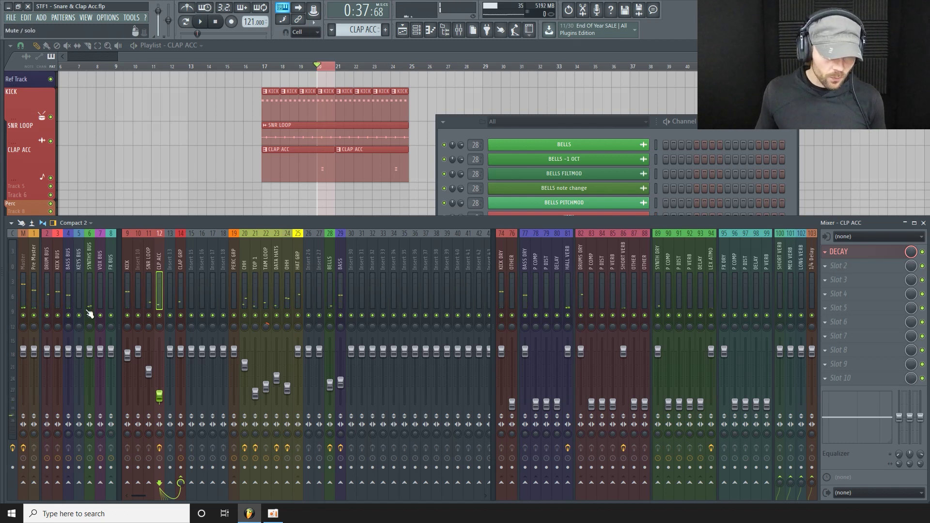
- Mute the BASS BUS and reset the P VERB track's volume fader to its default level
click(69, 316)
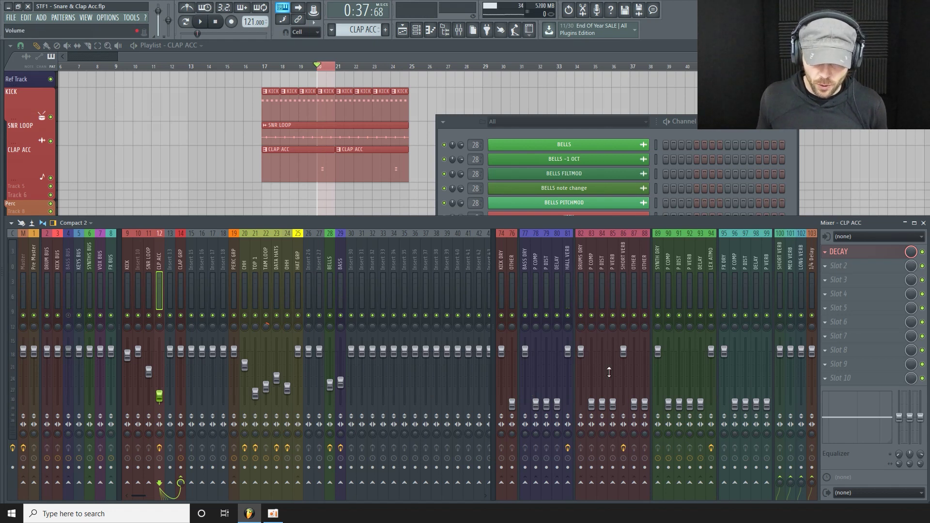
click(625, 268)
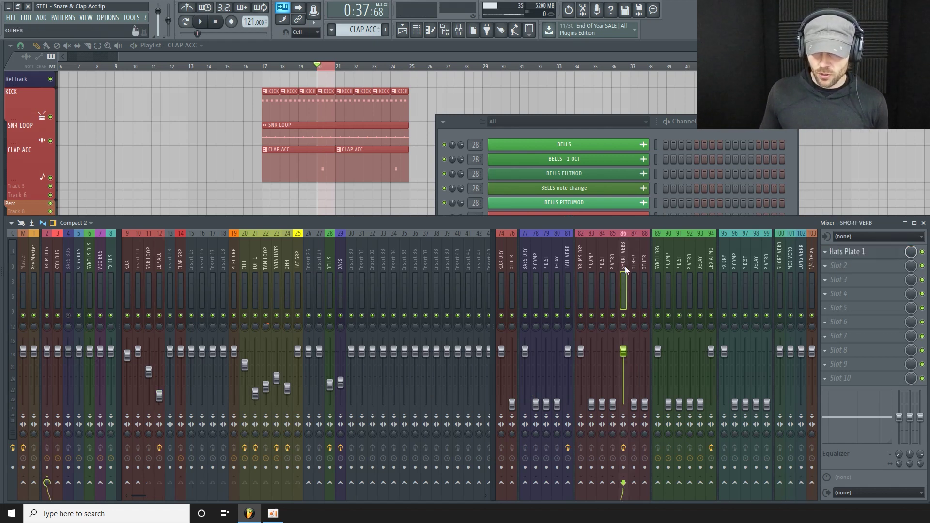
click(612, 258)
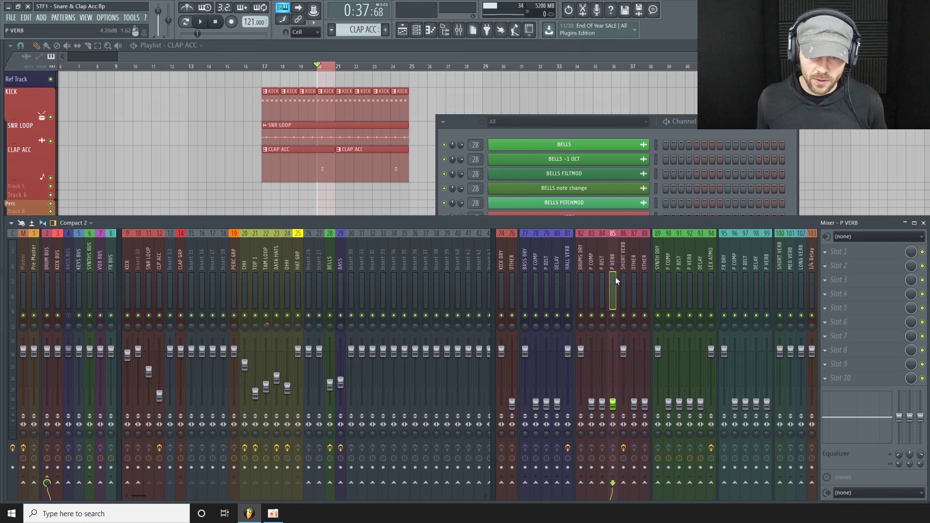
right_click(615, 405)
click(635, 362)
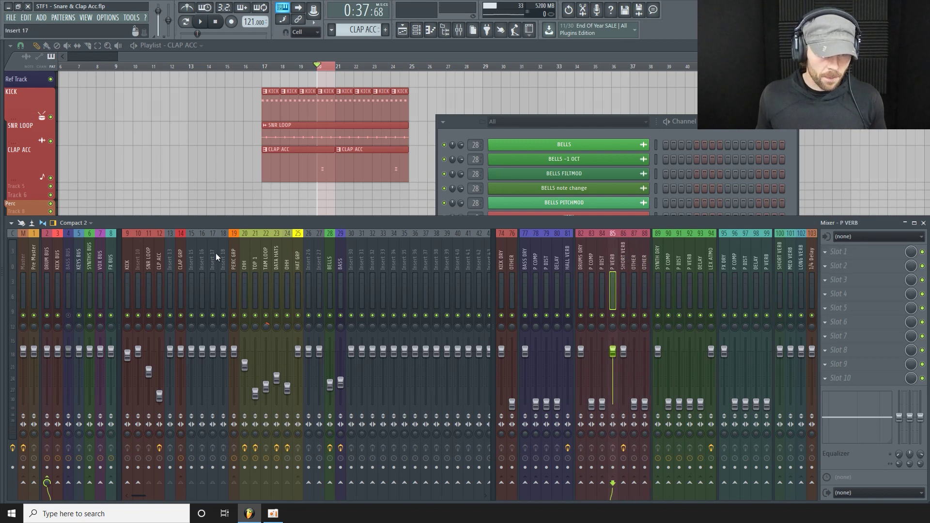
- Inspect the sends of the HAT GRP and PERC GRP tracks to the drum reverb tracks
click(298, 265)
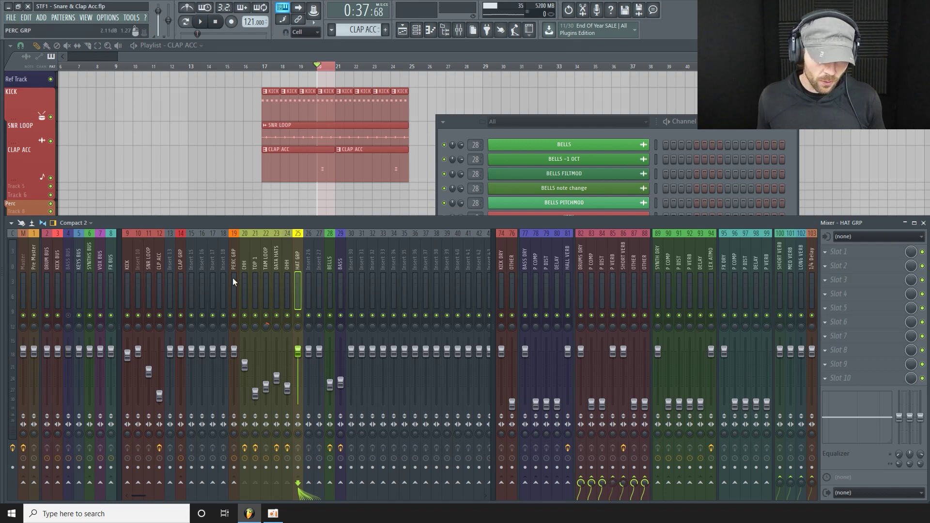
click(233, 261)
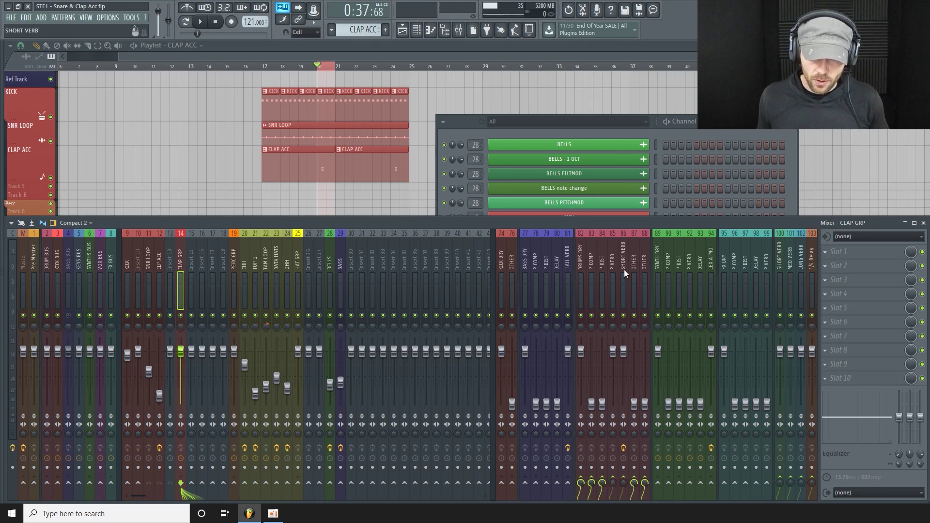
right_click(614, 255)
click(632, 241)
key(Left)
key(Left)
key(Left)
key(Left)
key(Left)
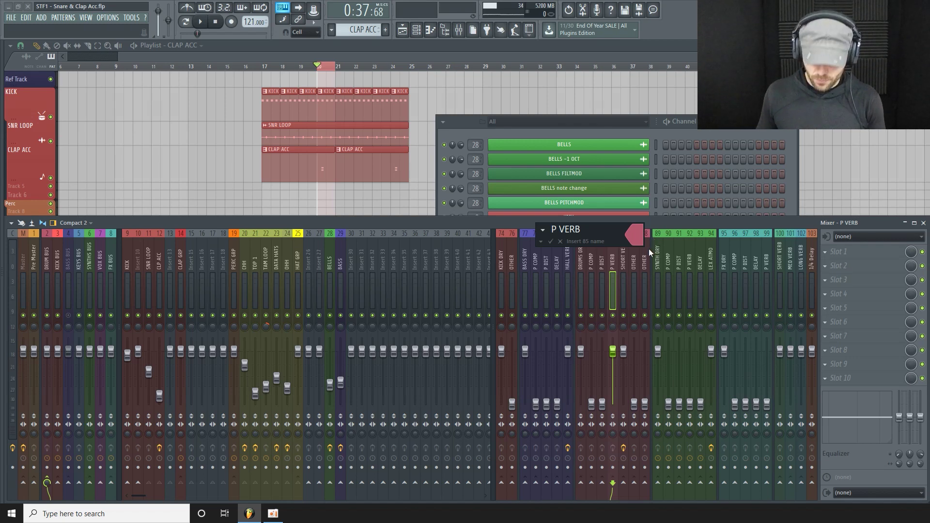
key(Return)
- Load ValhallaVintageVerb into the first effect slot of the P VERB track
click(855, 252)
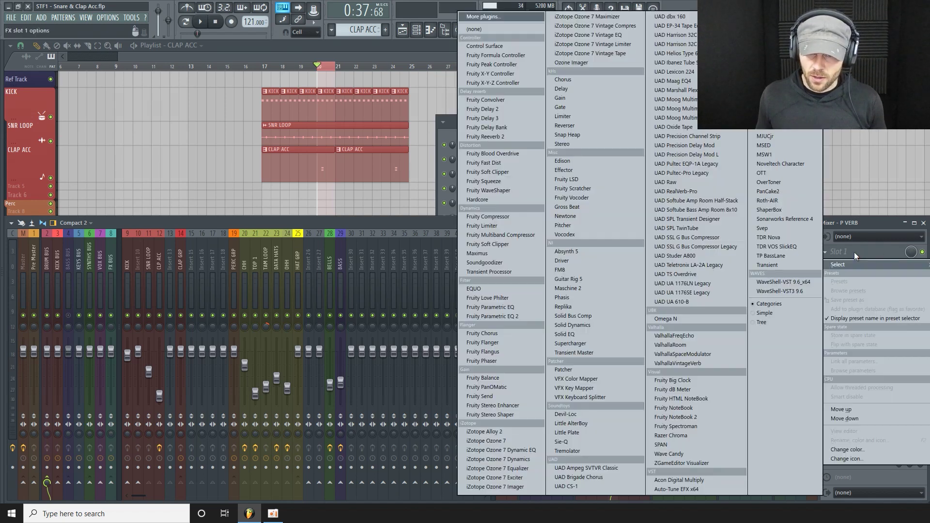
click(707, 363)
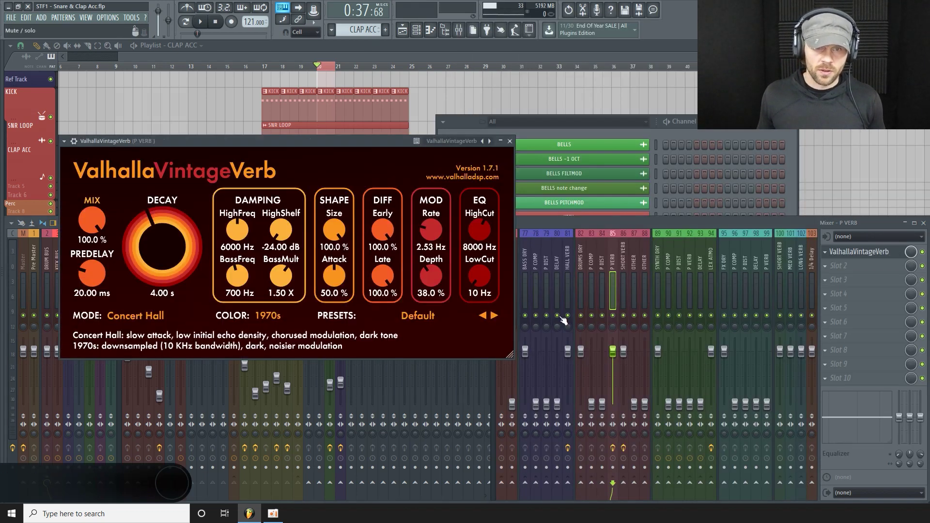
- Load the Clap Verb 1 preset into the P VERB track's ValhallaVintageVerb and move the plugin window clear of the first mixer tracks
click(56, 131)
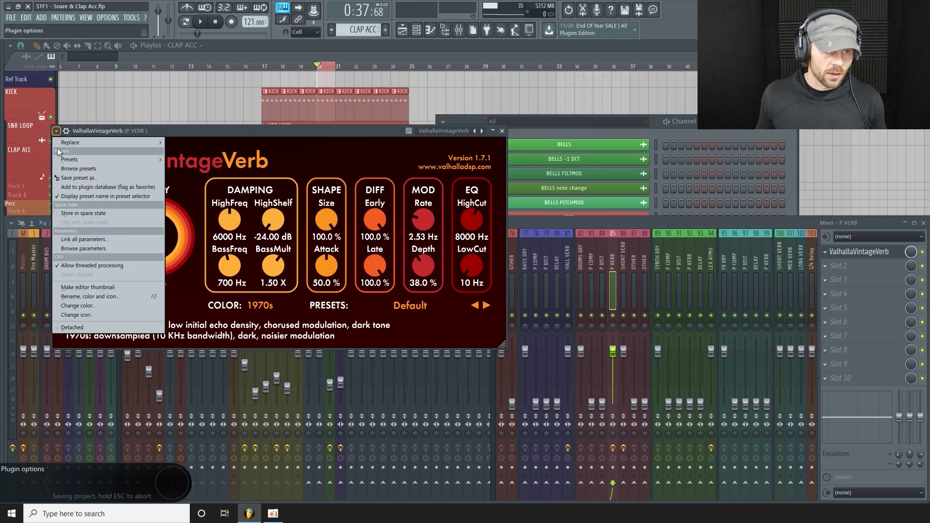
mouse_move(107, 159)
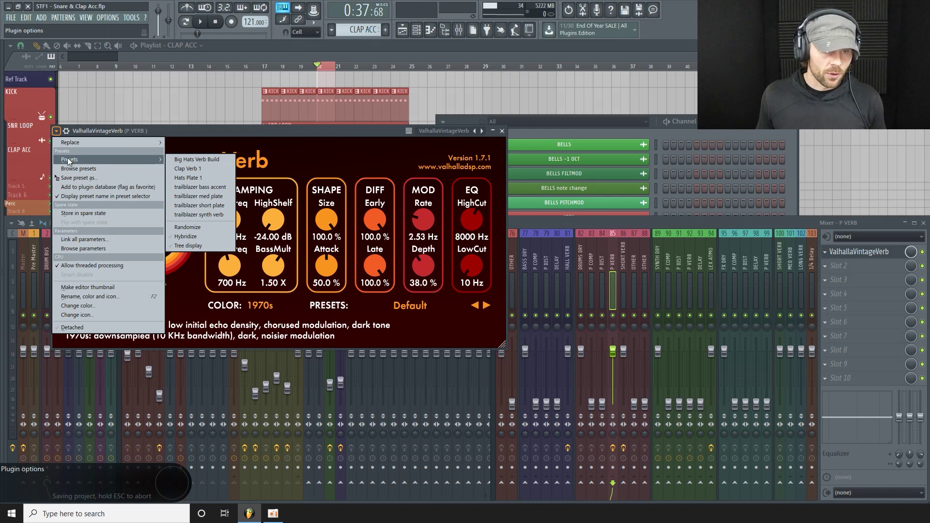
click(218, 169)
drag(275, 135, 270, 129)
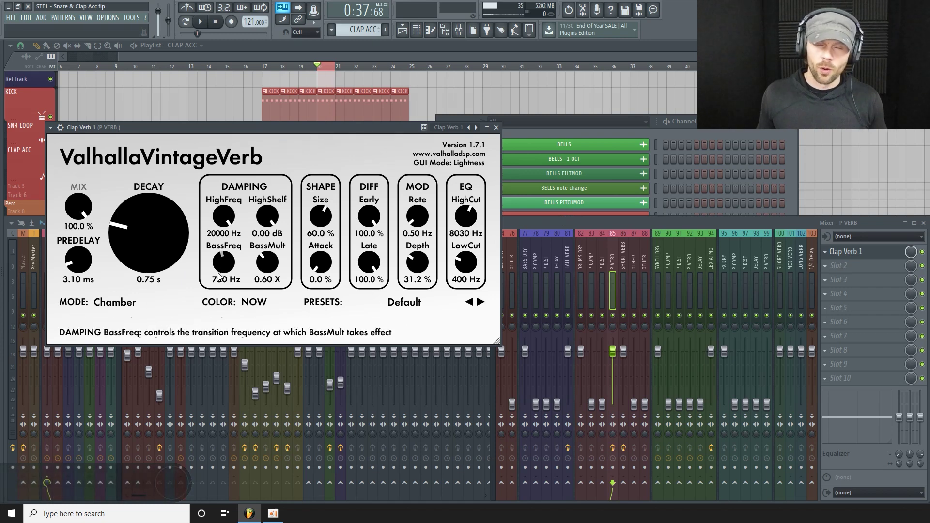
drag(240, 129, 357, 163)
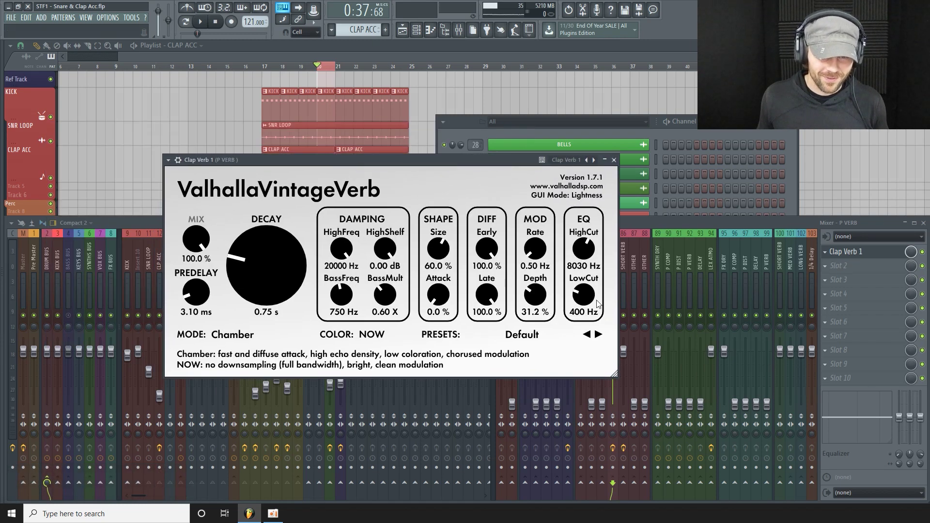
- Play the loop and set the CLAP GRP track's send to the drum P VERB track to 86%
key(space)
click(130, 223)
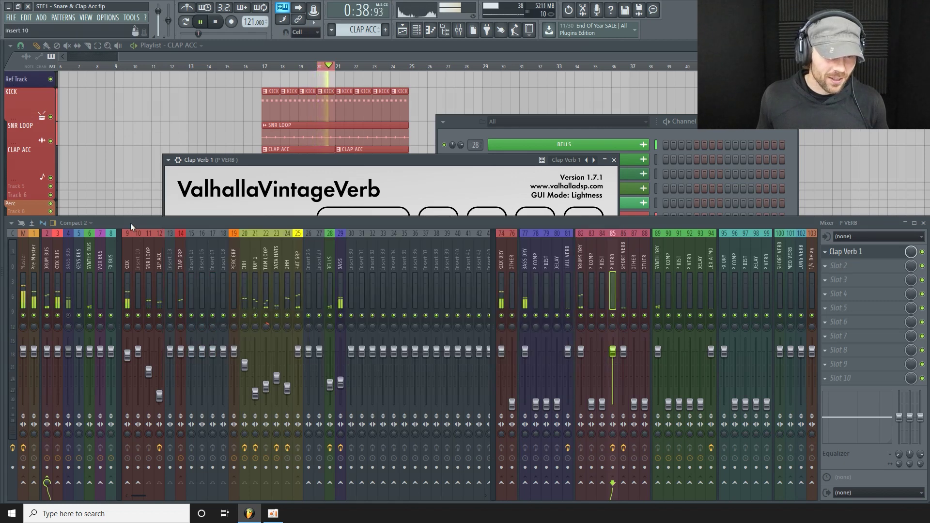
click(182, 288)
click(612, 483)
drag(613, 483, 613, 489)
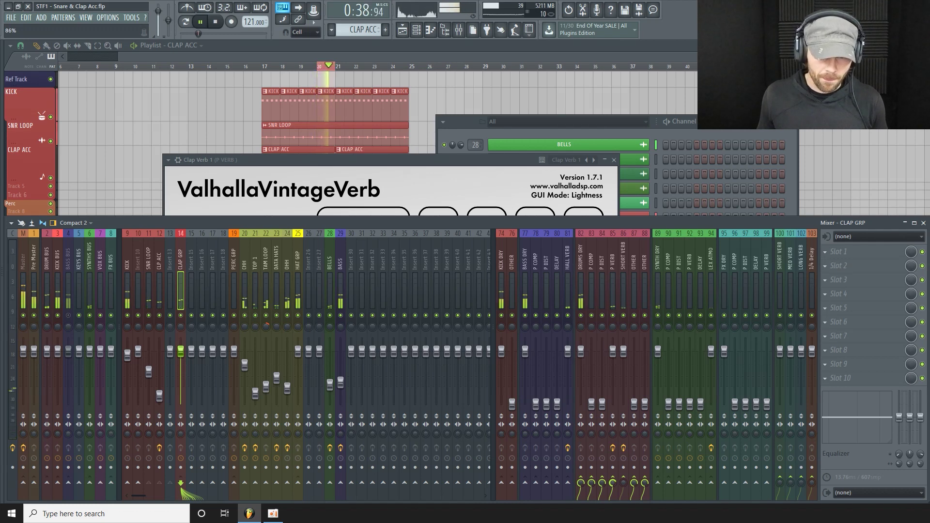
- Stop playback and mute the HAT GRP and BELLS mixer tracks to isolate the clap reverb
drag(416, 161, 432, 111)
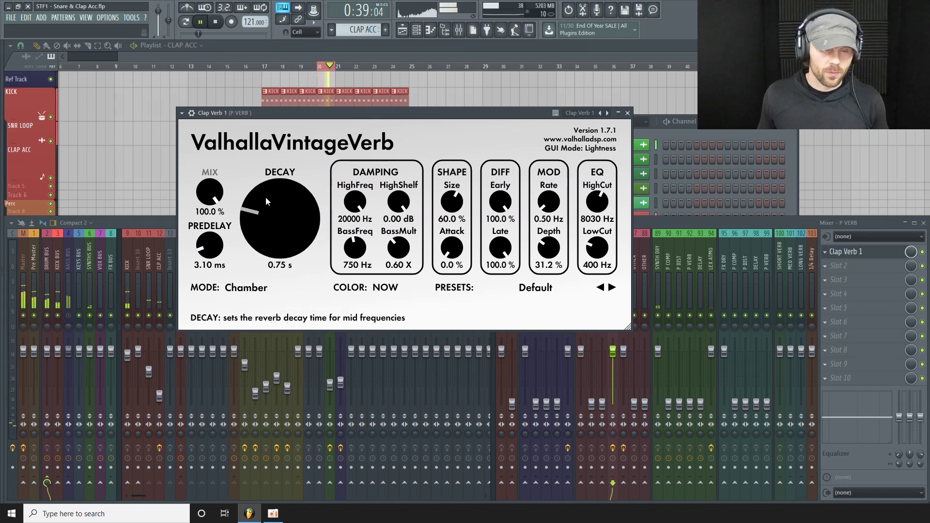
click(150, 220)
click(298, 315)
key(space)
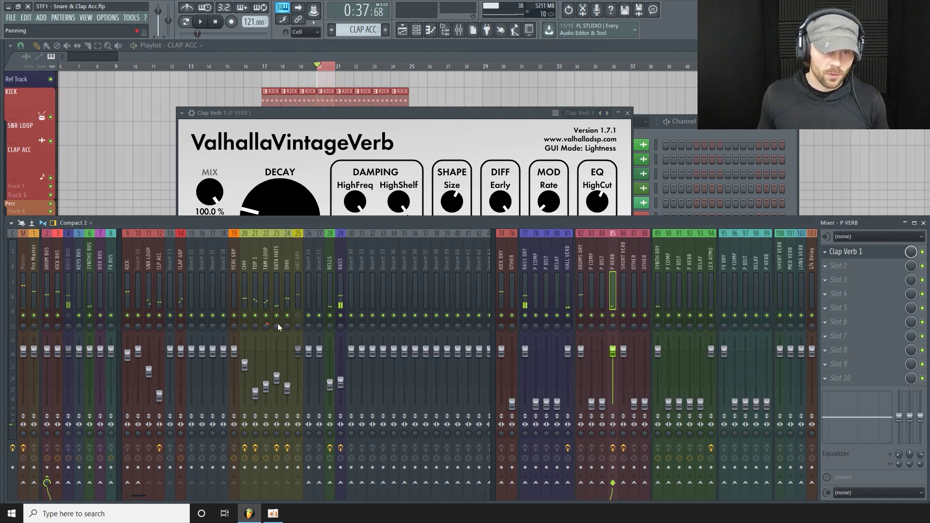
click(330, 316)
- Play the loop and shorten the Clap Verb 1 reverb's decay to 0.52 s
click(368, 114)
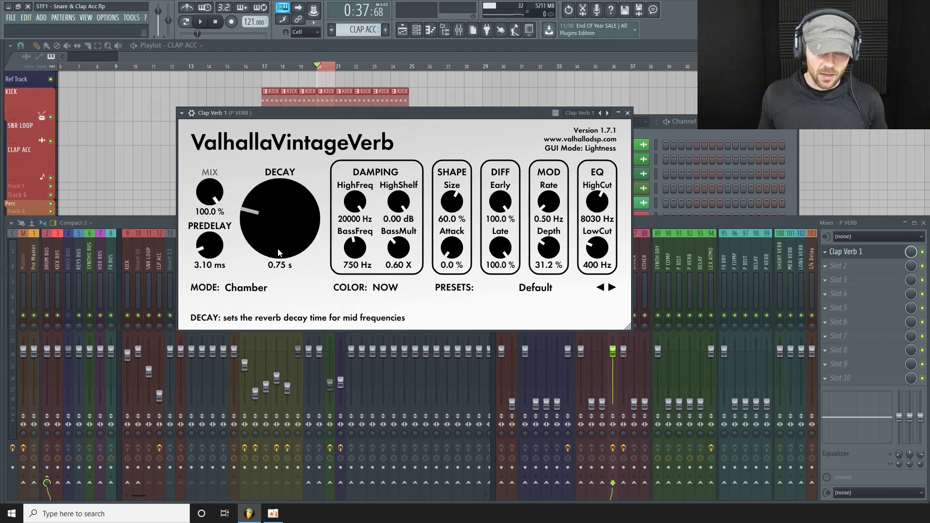
key(space)
mouse_move(248, 216)
mouse_down()
mouse_move(248, 197)
mouse_move(252, 215)
mouse_up()
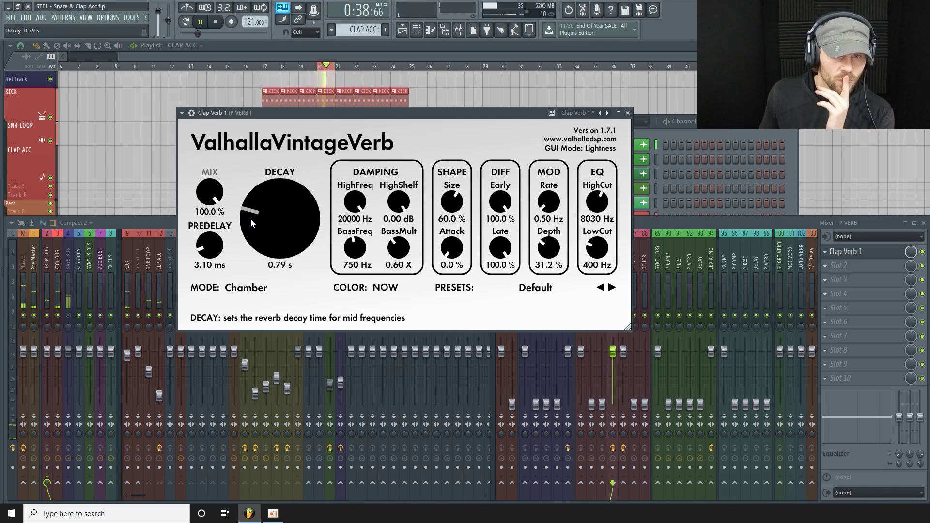
drag(246, 214, 243, 221)
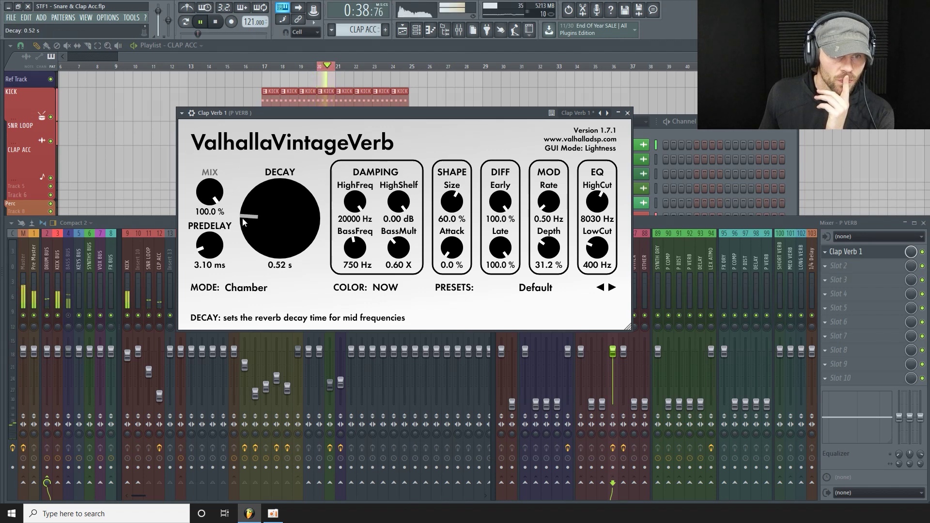
key(space)
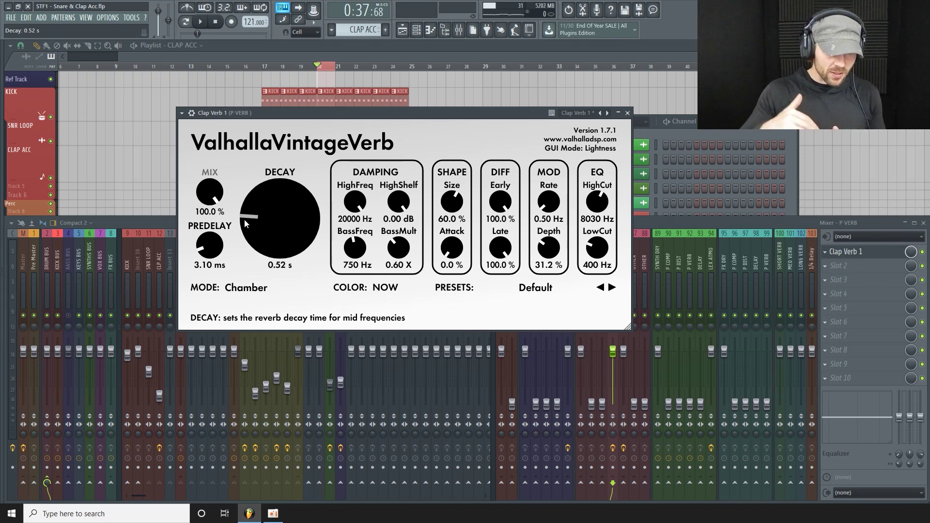
- Audition longer reverb decays up to 1.13 s against the loop and settle on 0.79 s
scroll(242, 217, up, 1)
key(space)
scroll(243, 219, up, 5)
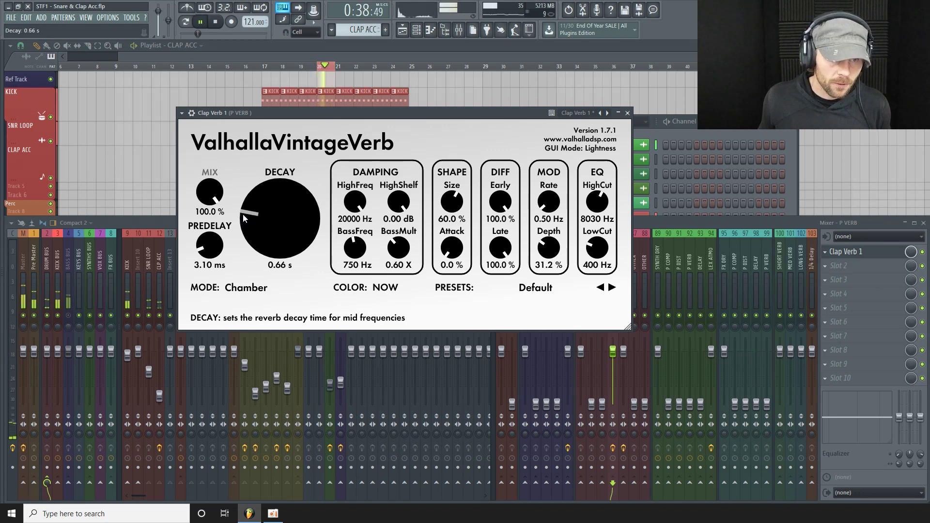
scroll(243, 218, up, 4)
scroll(244, 217, up, 2)
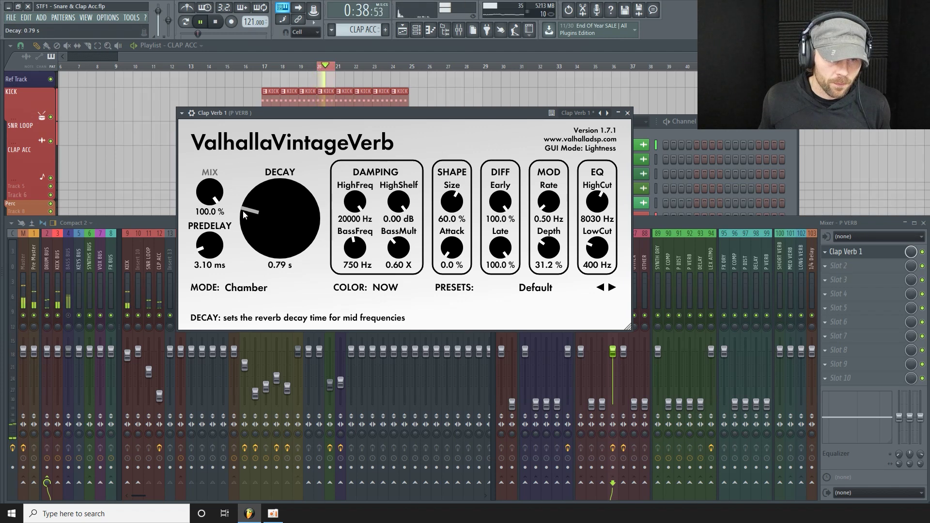
drag(245, 215, 249, 203)
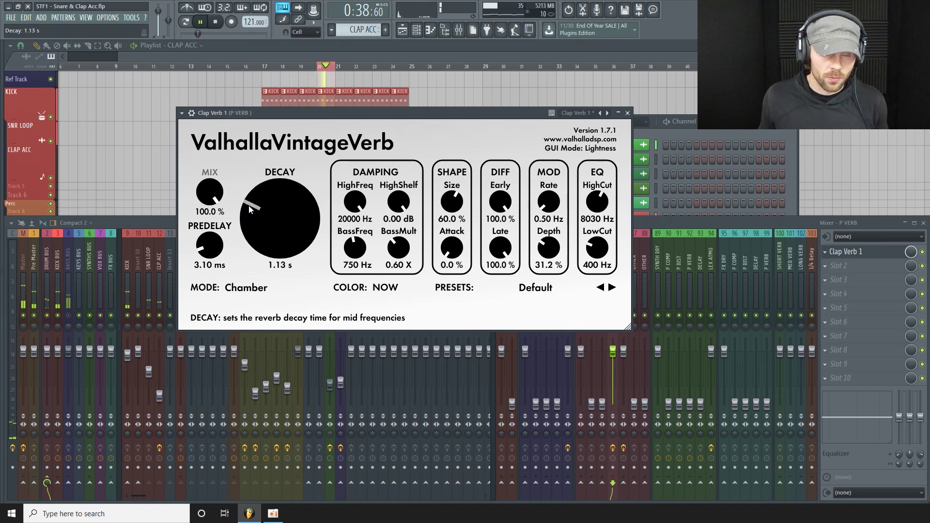
drag(250, 209, 250, 211)
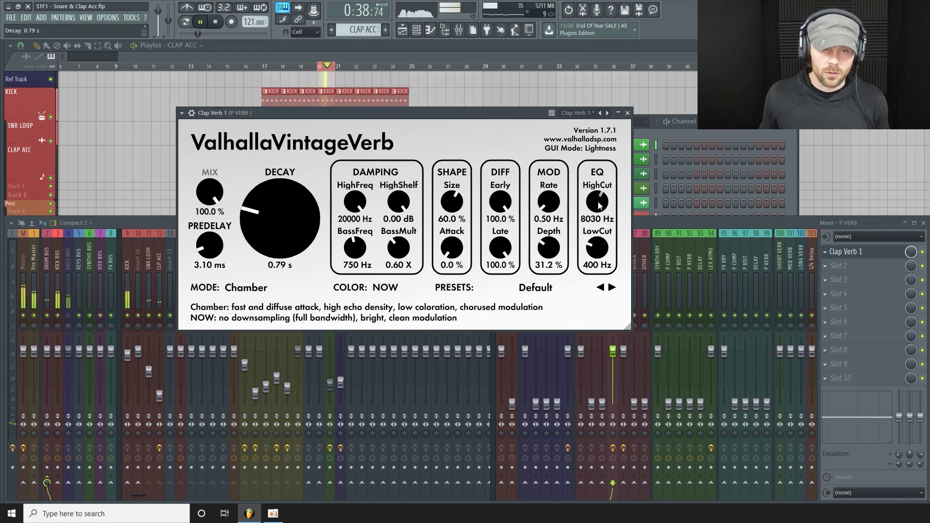
key(space)
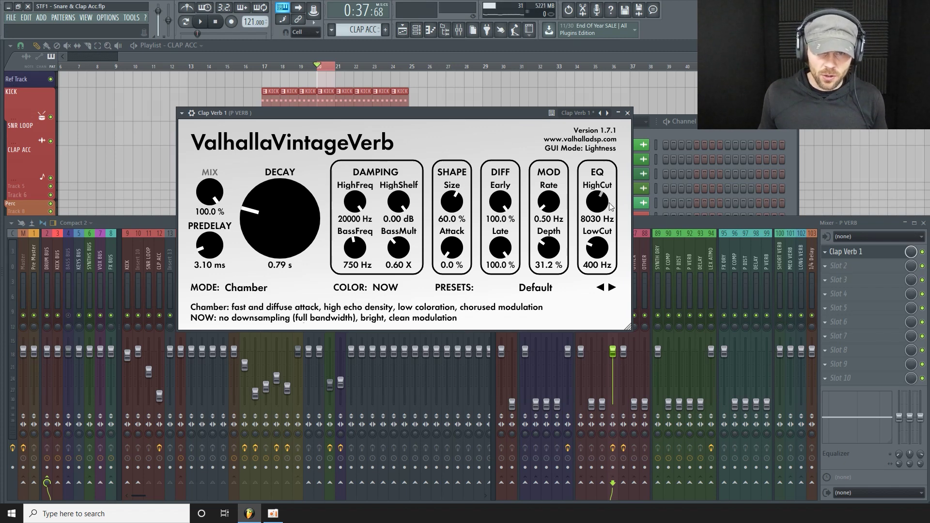
- Set the reverb's EQ HighCut to 5040 Hz, listen to it in the loop, and close the plugin
drag(603, 202, 599, 209)
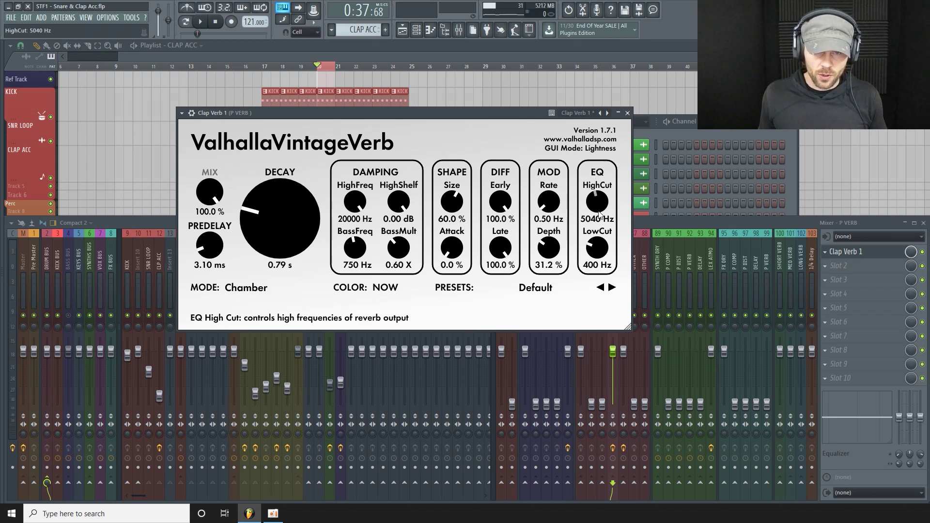
key(space)
mouse_move(599, 214)
mouse_down()
mouse_move(608, 154)
mouse_move(602, 222)
mouse_up()
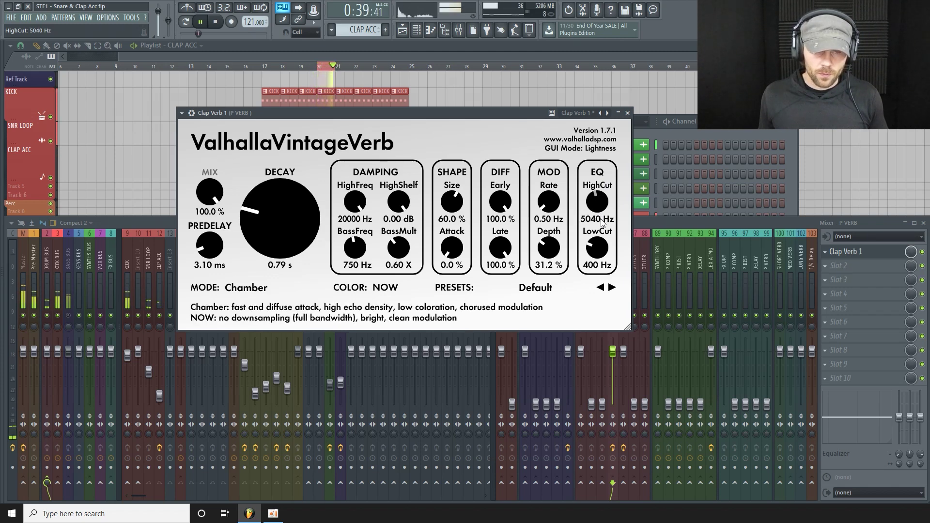
click(628, 113)
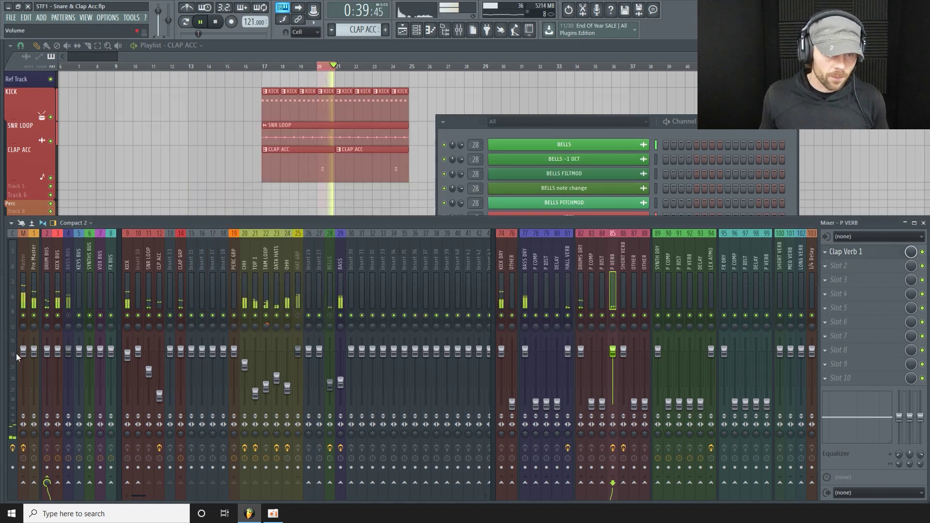
- Set the CLAP GRP track's send to P VERB to 96% and audition the drum loop
click(180, 291)
drag(613, 484, 613, 476)
key(space)
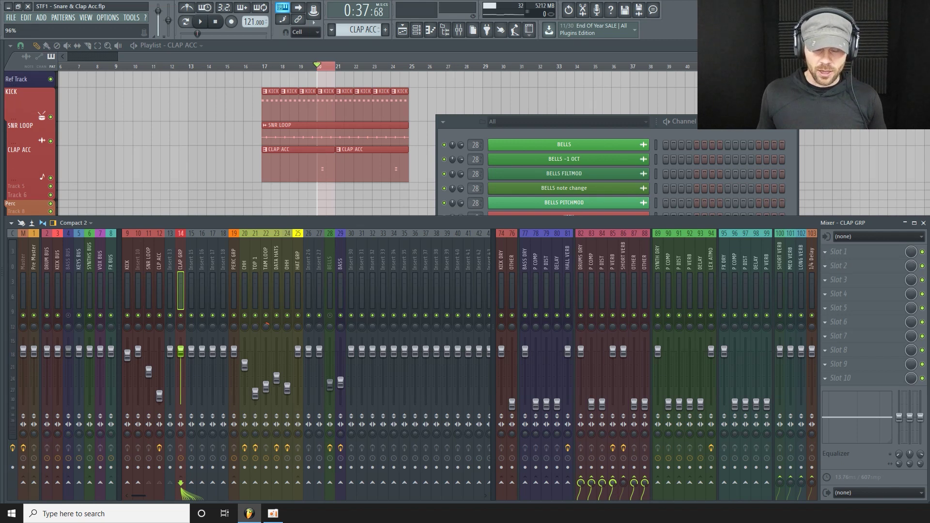
key(space)
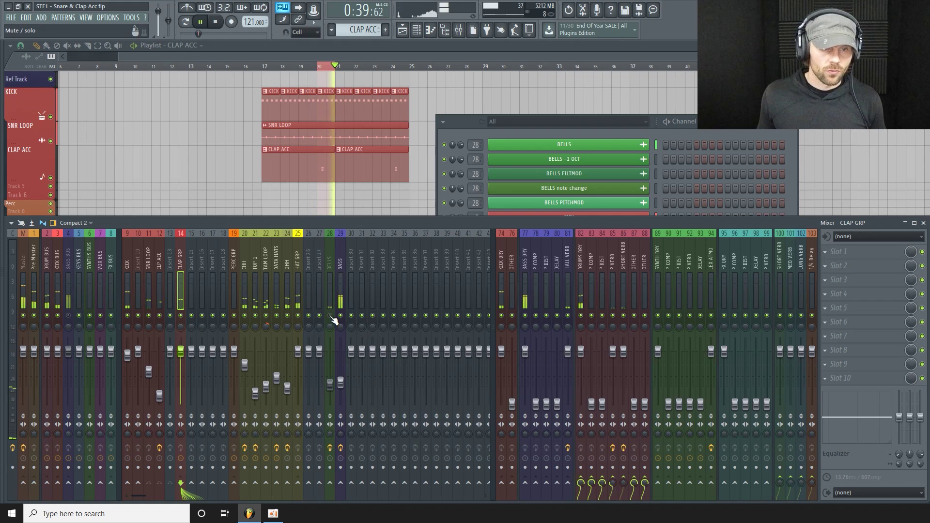
key(space)
- Clear the view down to the playlist, select bars 17 to 25 for looping, and place the playhead at bar 17
key(F12)
click(98, 46)
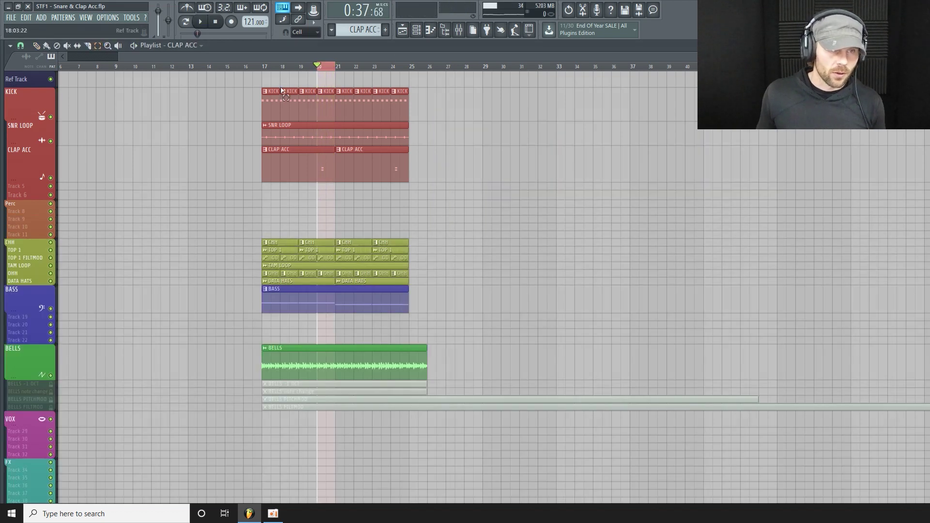
drag(267, 70, 406, 125)
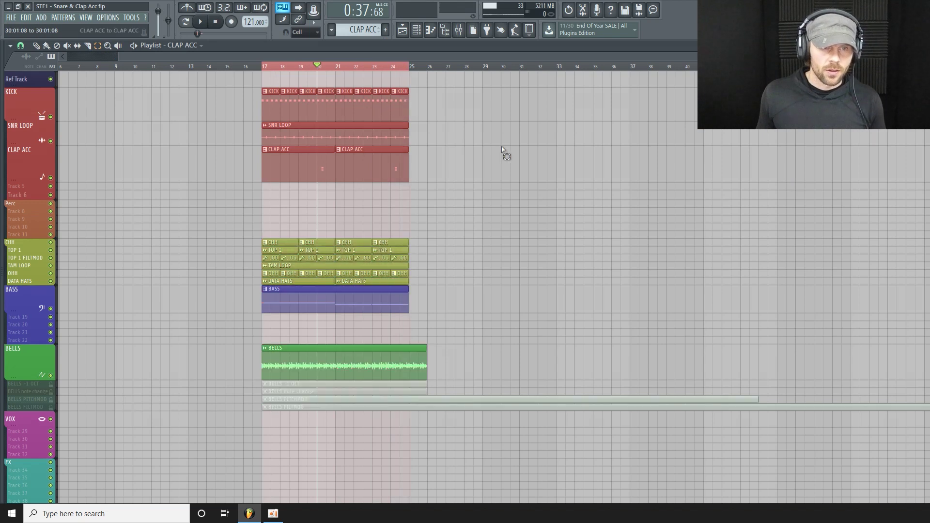
drag(333, 71, 265, 73)
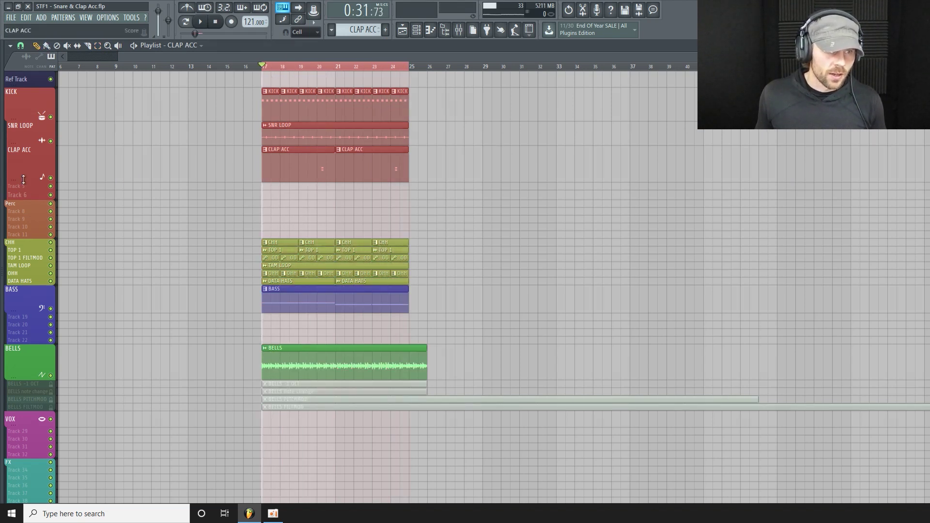
- Reduce the CLAP ACC playlist track's height to about 82%
drag(23, 180, 25, 168)
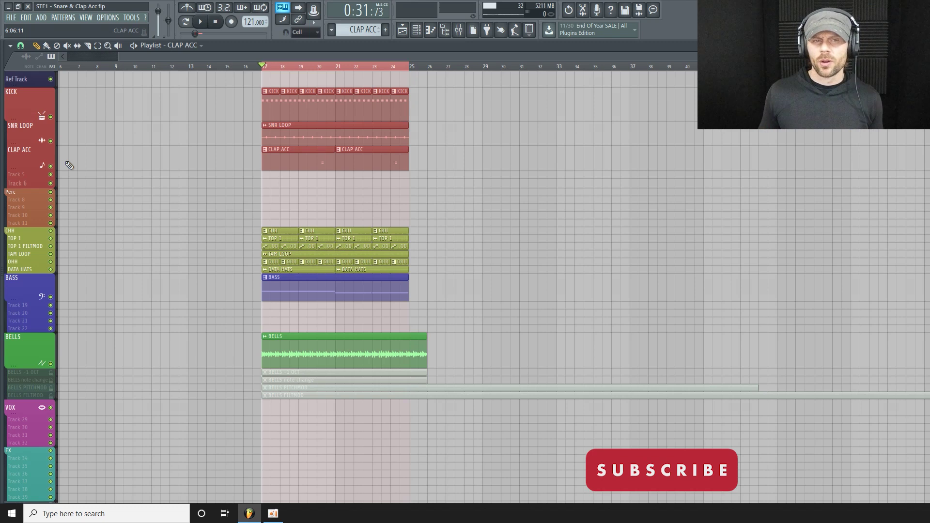
drag(23, 171, 26, 169)
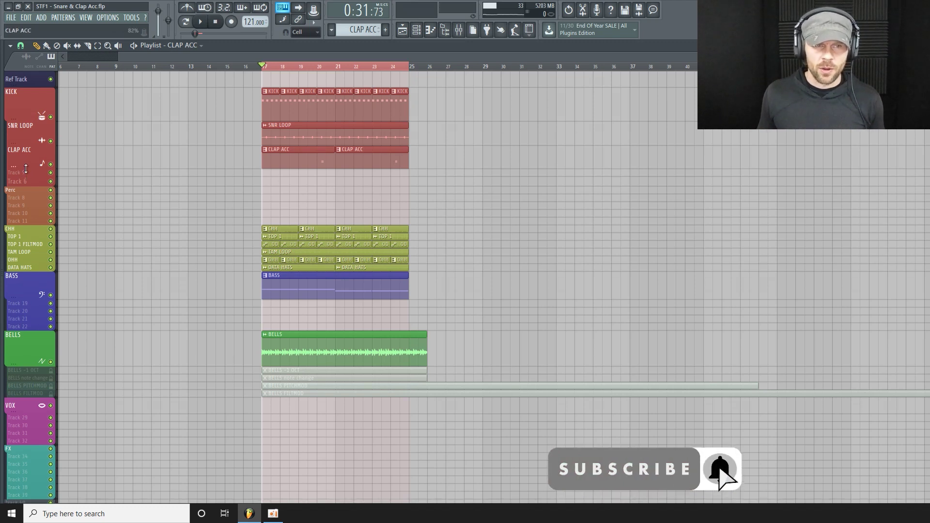
- Play the looped section from bar 17 with the channel rack and mixer open to review the full arrangement
click(417, 33)
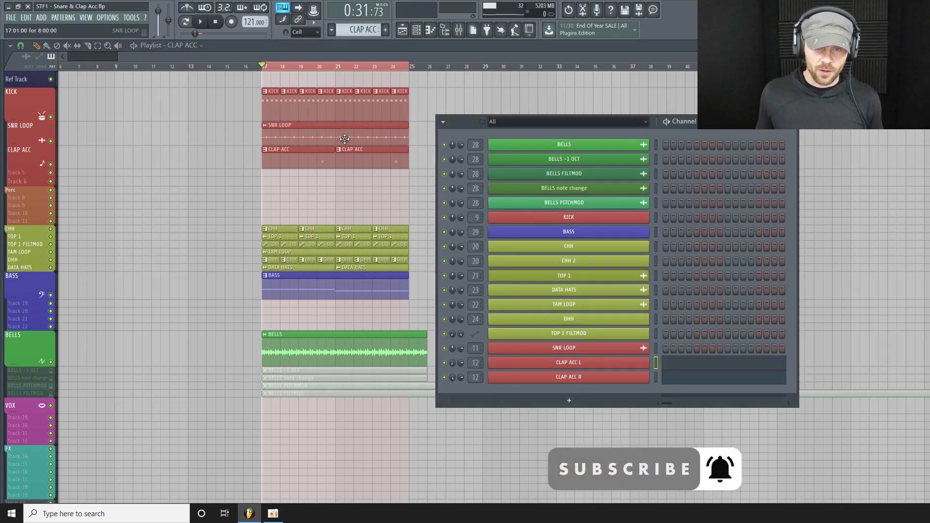
click(421, 33)
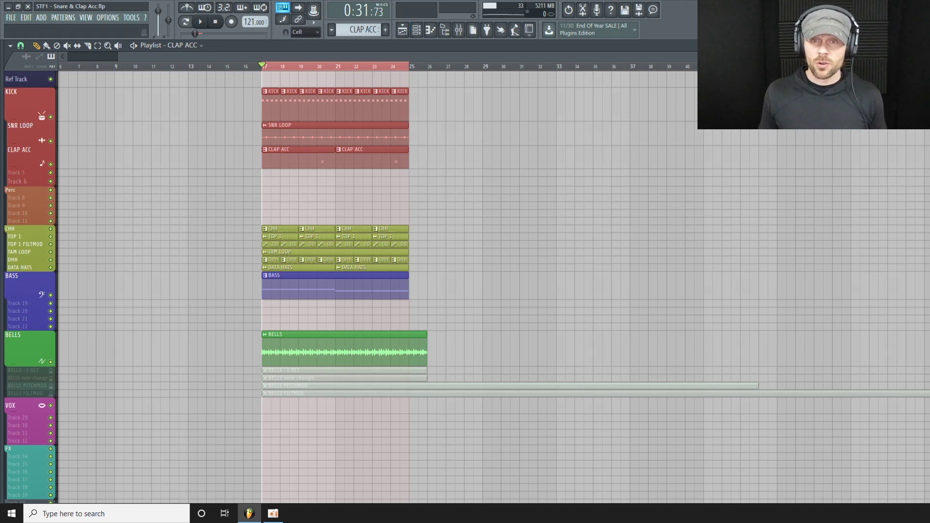
drag(915, 57, 906, 56)
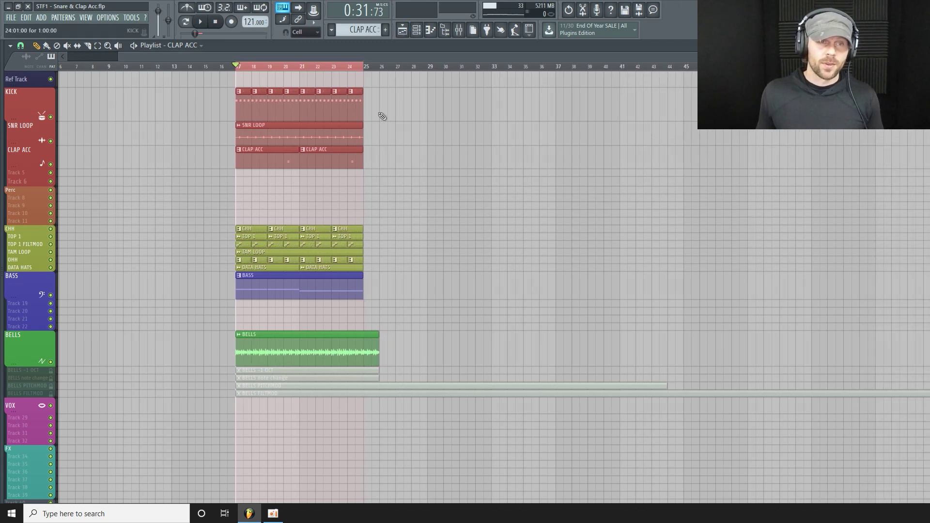
key(space)
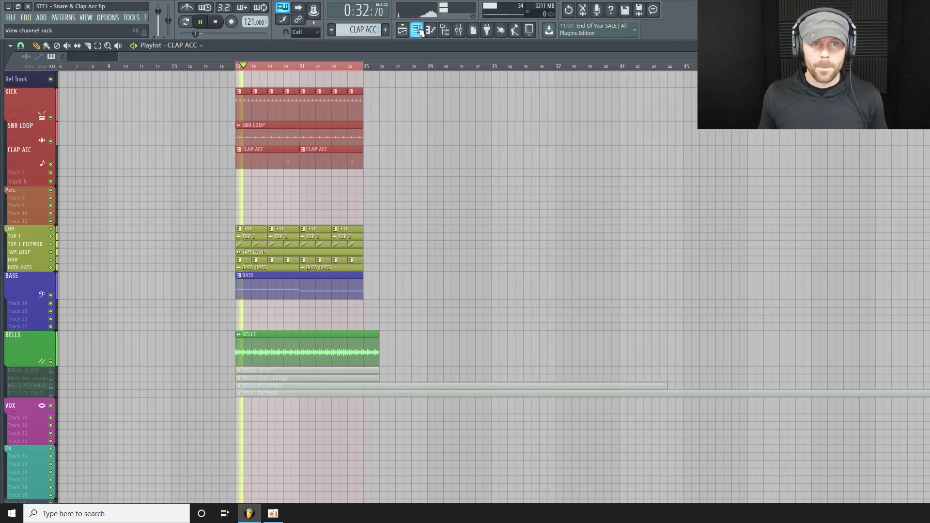
key(F6)
key(F9)
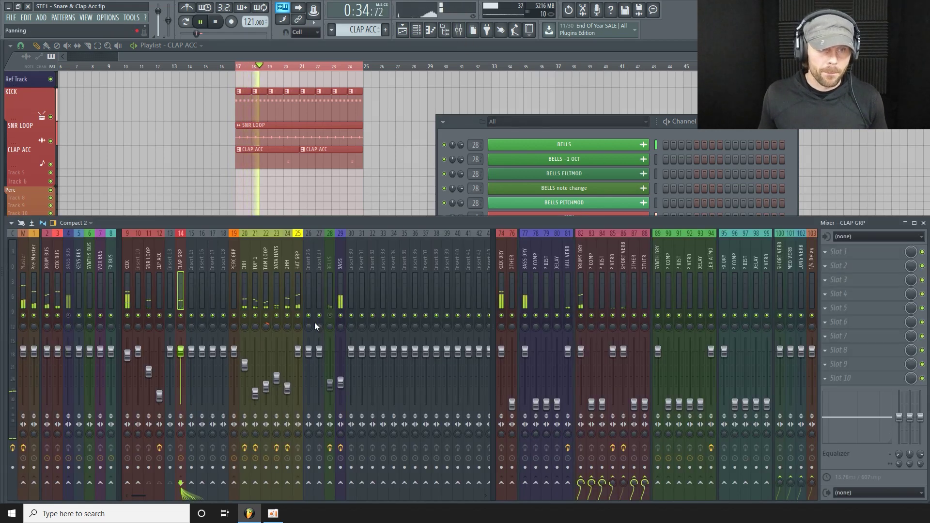